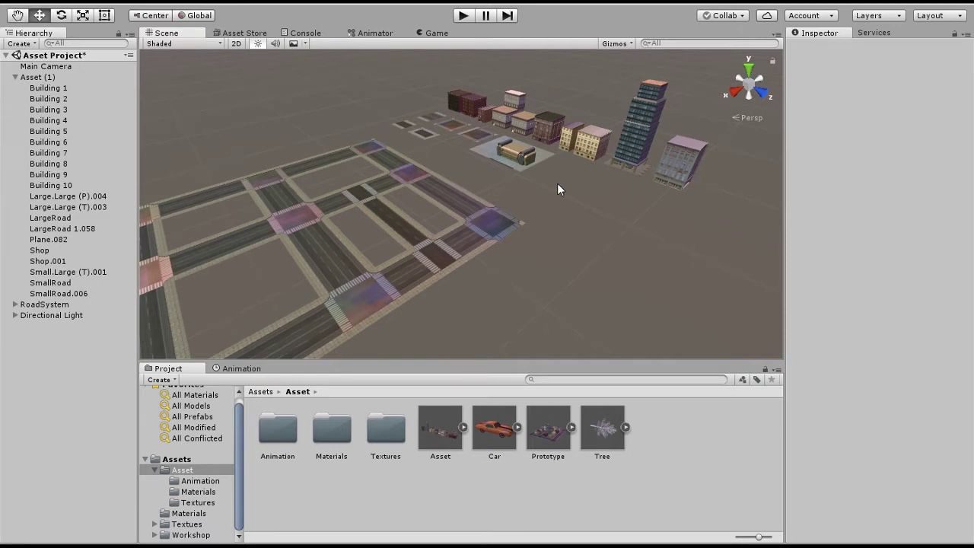
Step: Duplicate Building 5 and move the copy onto the empty block beside the corner intersection of the road layout
right_drag(557, 183, 472, 212)
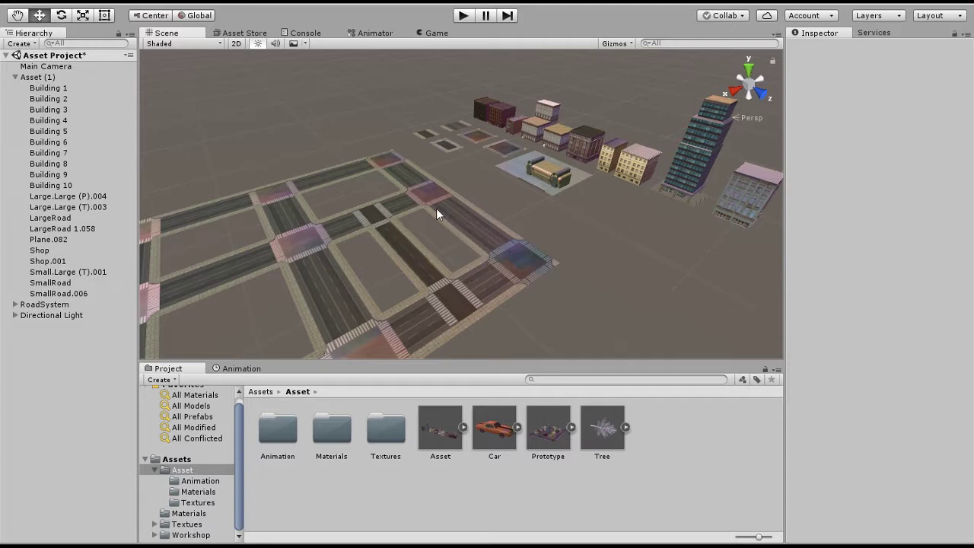
right_drag(435, 265, 445, 251)
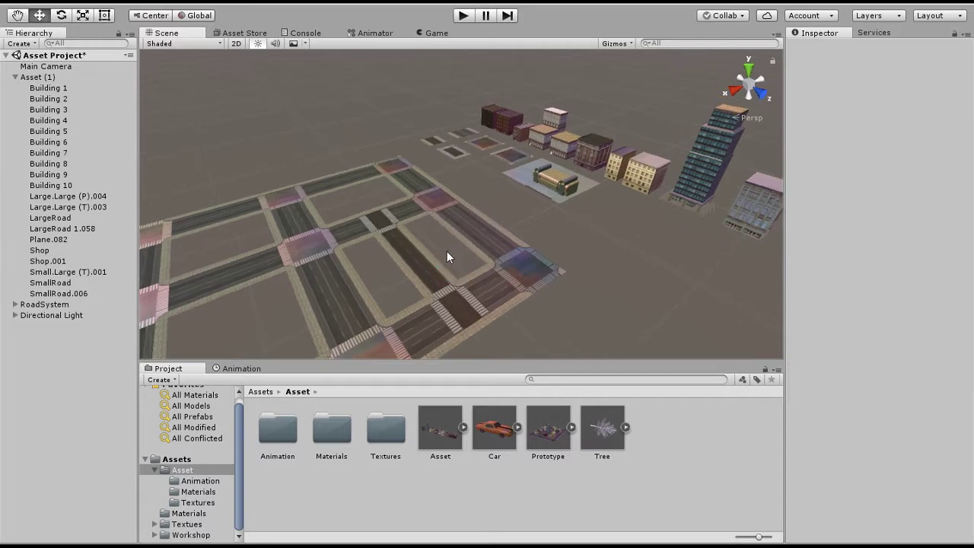
key(Up)
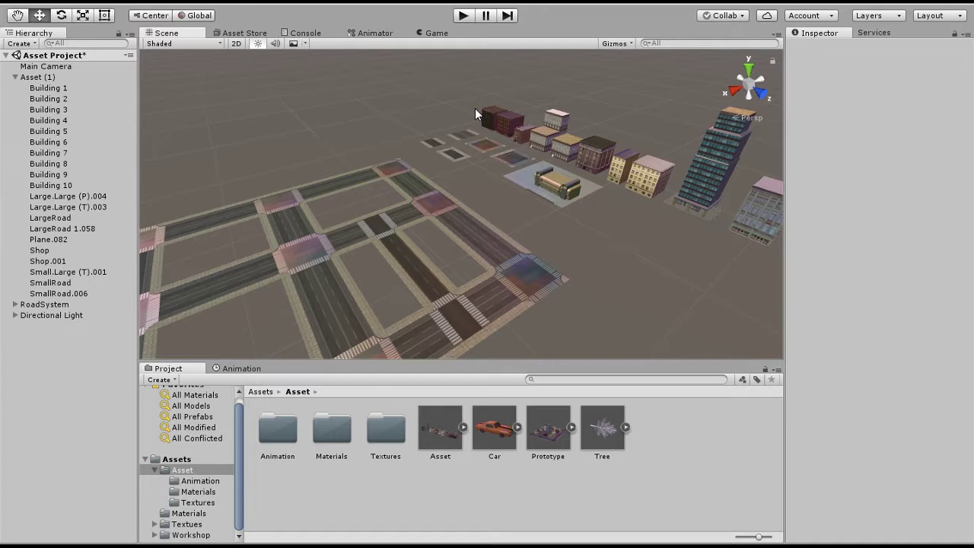
click(65, 132)
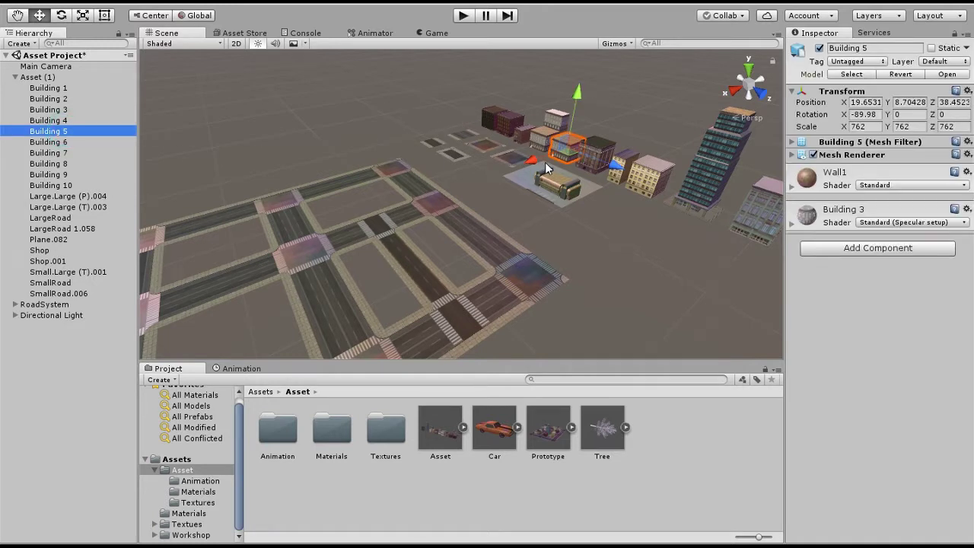
key(ctrl+d)
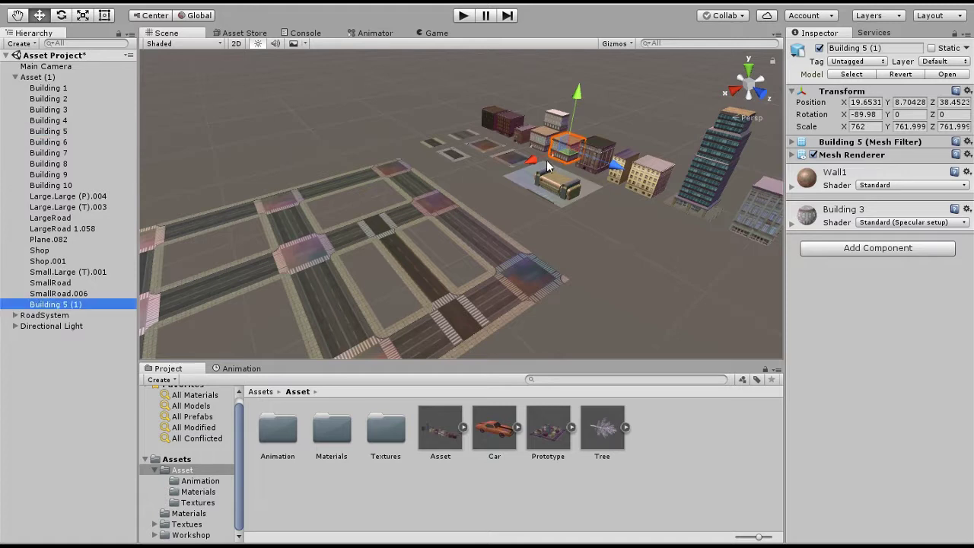
drag(541, 164, 490, 274)
scroll(457, 289, up, 10)
middle_drag(487, 336, 545, 245)
scroll(558, 238, up, 4)
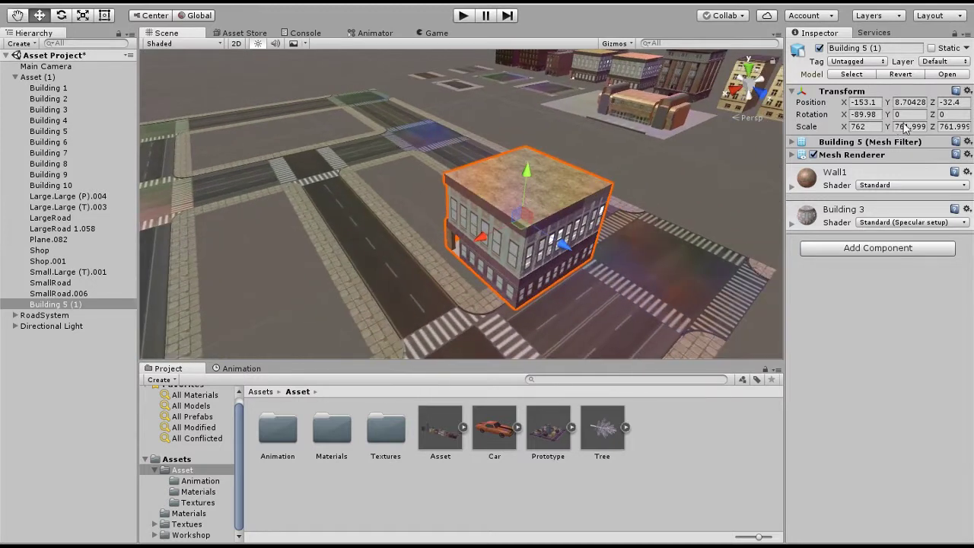
Step: Set the Y rotation of the Building 5 copy to 180 so its columned front faces the road
drag(885, 114, 666, 140)
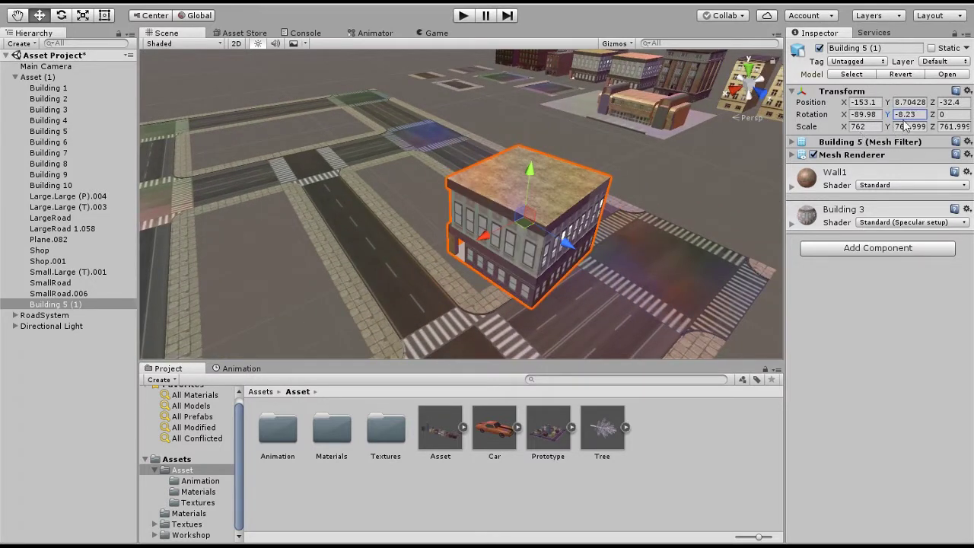
click(906, 116)
text(180)
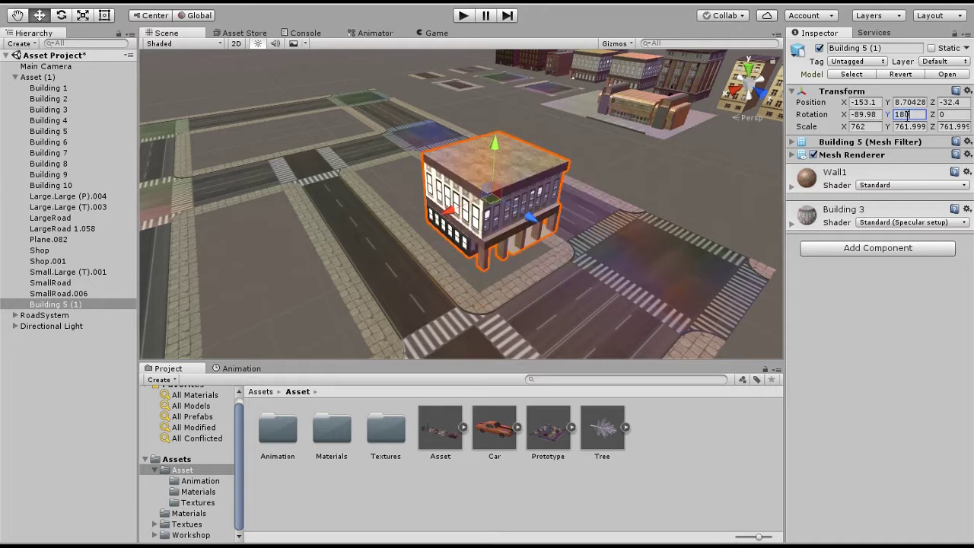
Step: Vertex-snap the column corner of the Building 5 copy onto the sidewalk corner of the block and deselect it
scroll(467, 281, up, 6)
middle_drag(491, 260, 512, 242)
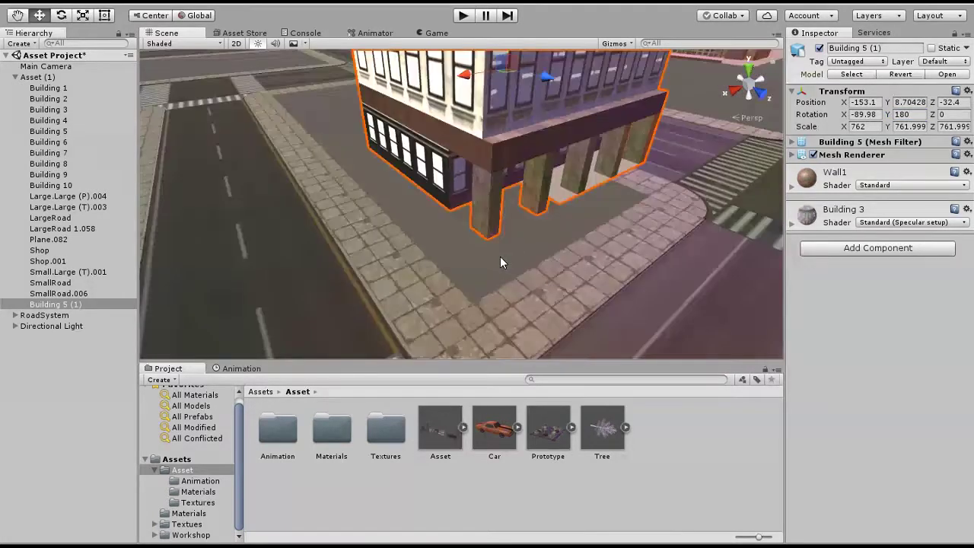
key(v)
drag(479, 284, 477, 304)
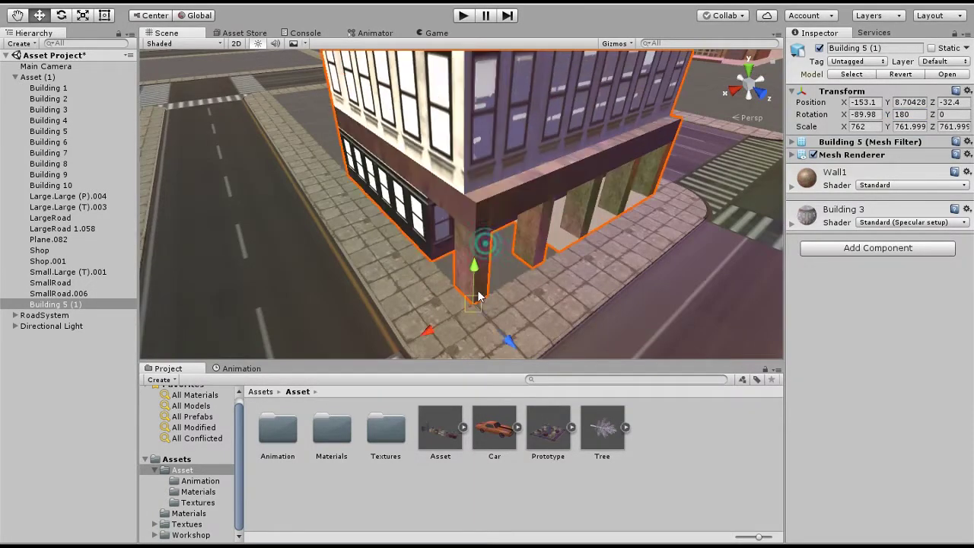
click(503, 266)
scroll(503, 266, down, 5)
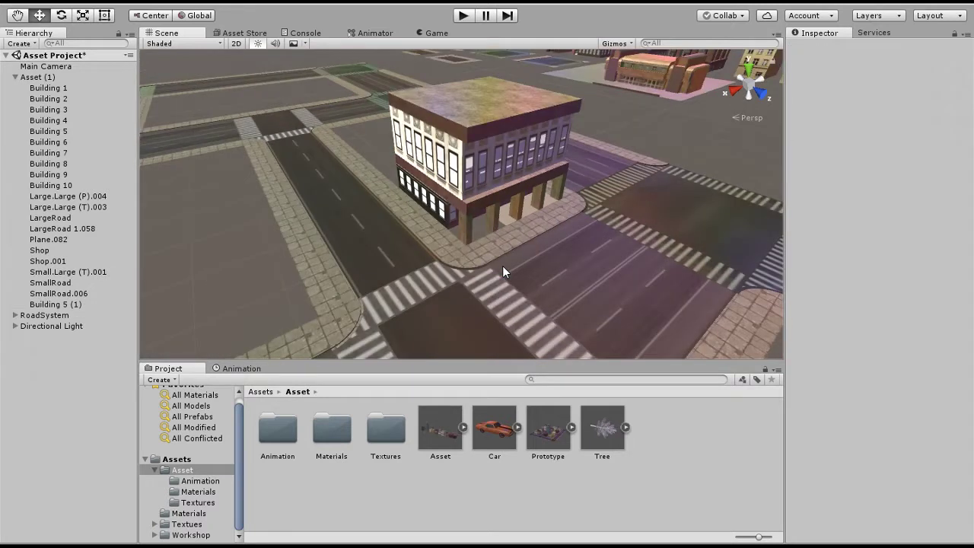
Step: Duplicate Building 10 and move the copy from the asset row onto the block next to the Building 5 copy
scroll(502, 266, down, 3)
right_drag(497, 238, 433, 269)
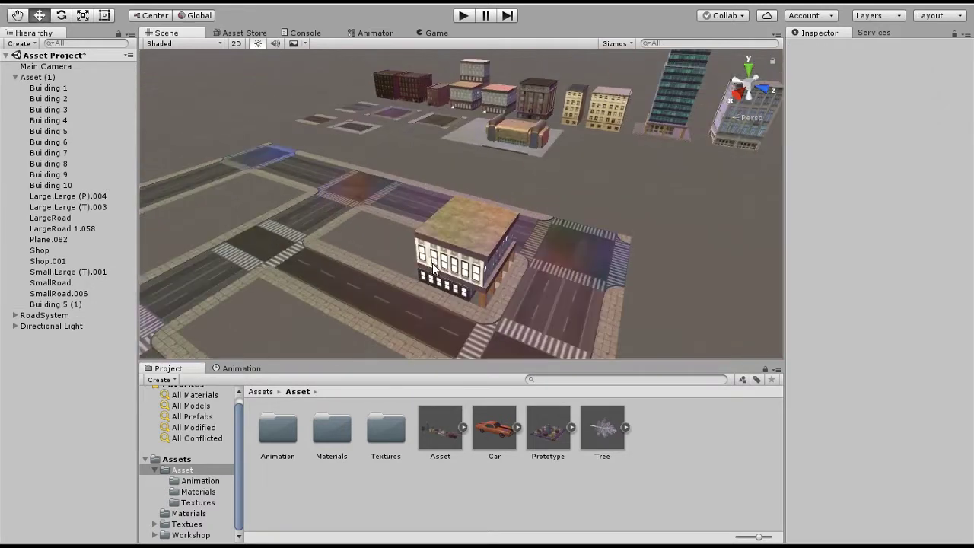
click(66, 188)
key(f)
key(ctrl+d)
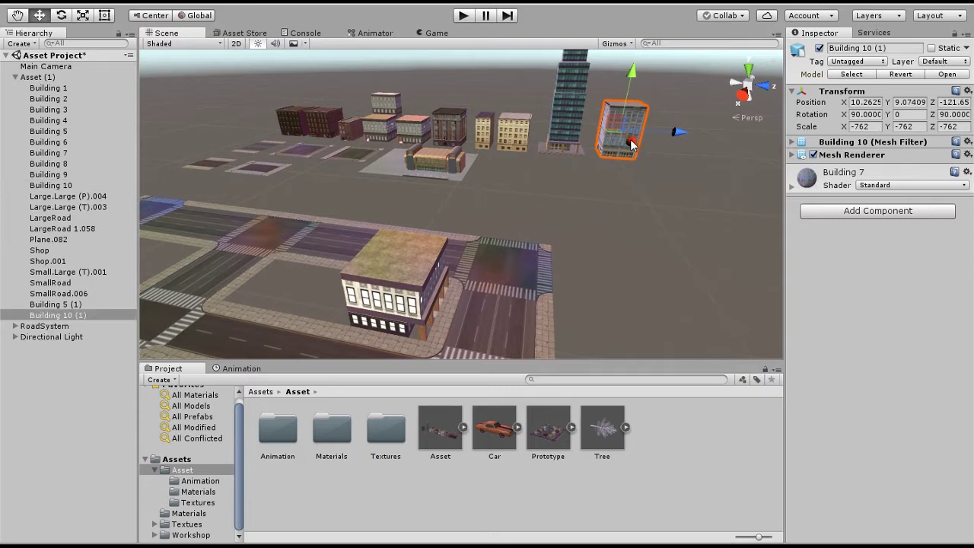
drag(633, 143, 702, 217)
drag(767, 237, 460, 249)
click(722, 253)
drag(768, 237, 559, 246)
click(714, 246)
drag(734, 239, 313, 249)
Step: Vertex-snap the Building 10 copy flush against the side of the Building 5 copy along the sidewalk
scroll(328, 273, up, 3)
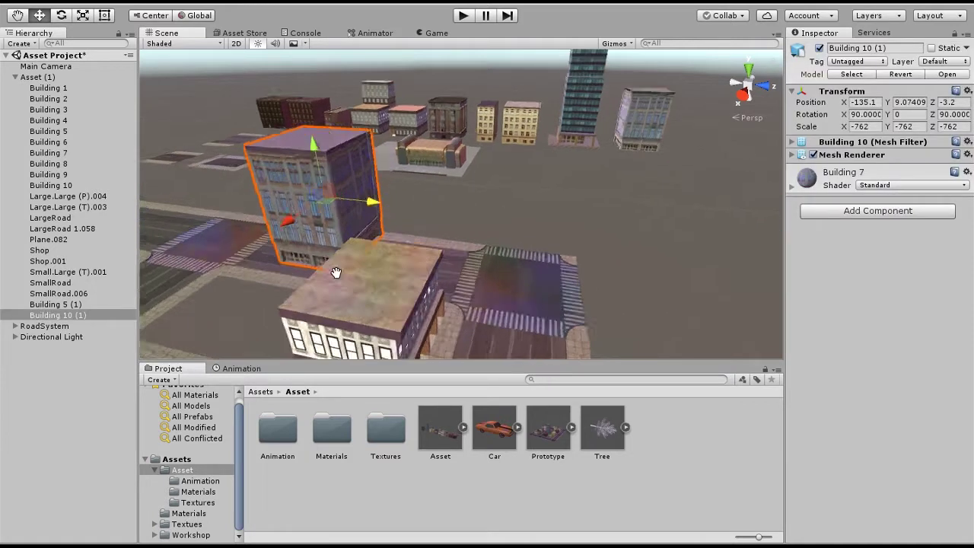
middle_drag(328, 272, 404, 254)
key(v)
drag(454, 254, 457, 339)
scroll(458, 340, up, 3)
middle_drag(457, 340, 480, 219)
scroll(479, 219, down, 6)
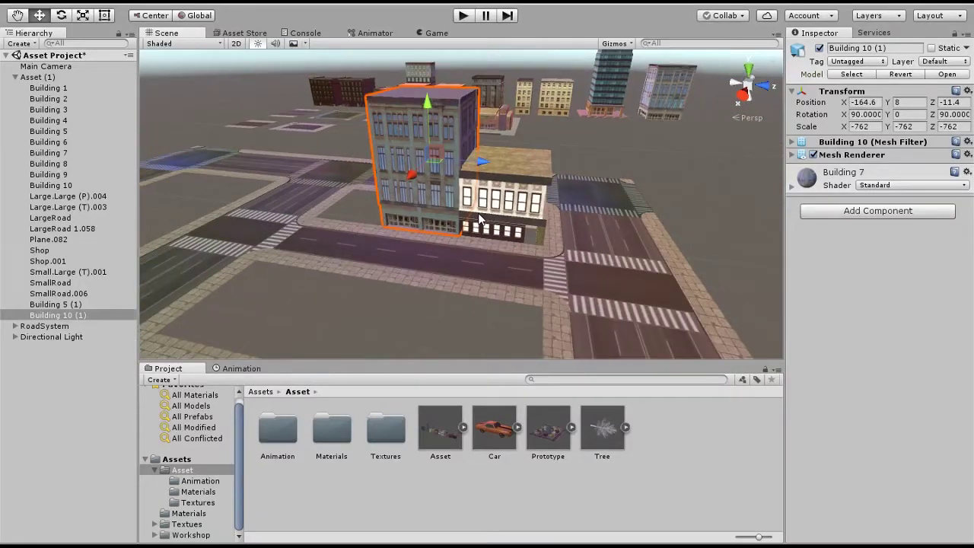
Step: Duplicate Building 8 and move the copy to the free end of the block, beyond the Building 10 copy
middle_drag(513, 184, 547, 225)
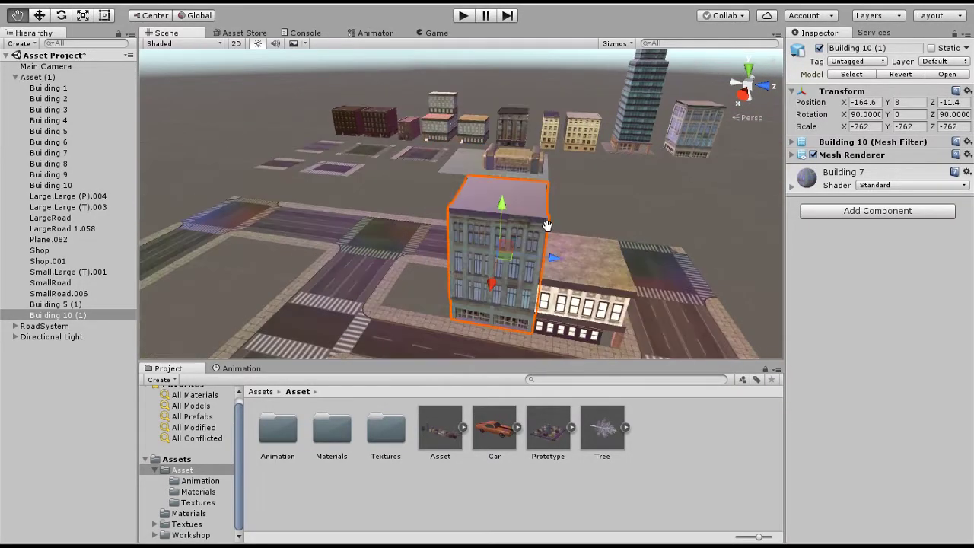
click(514, 125)
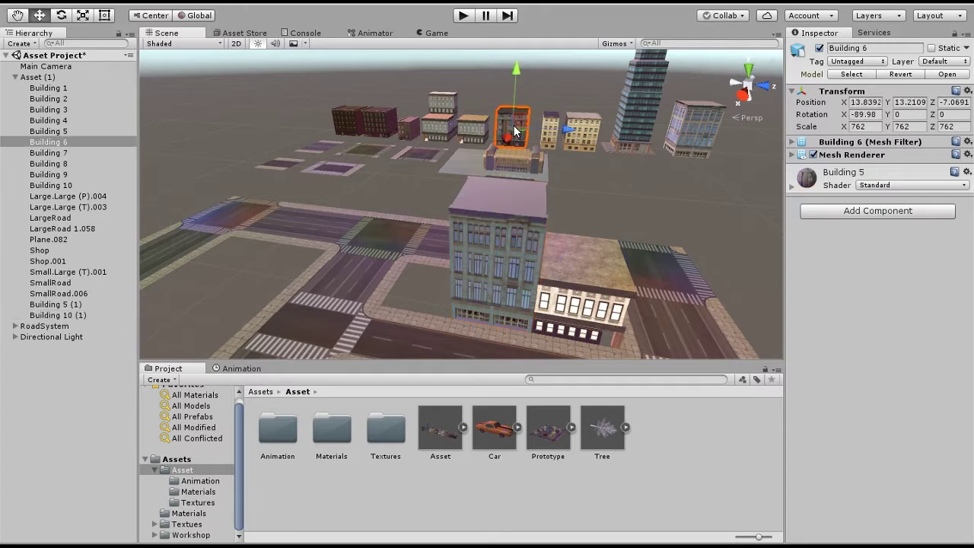
click(68, 165)
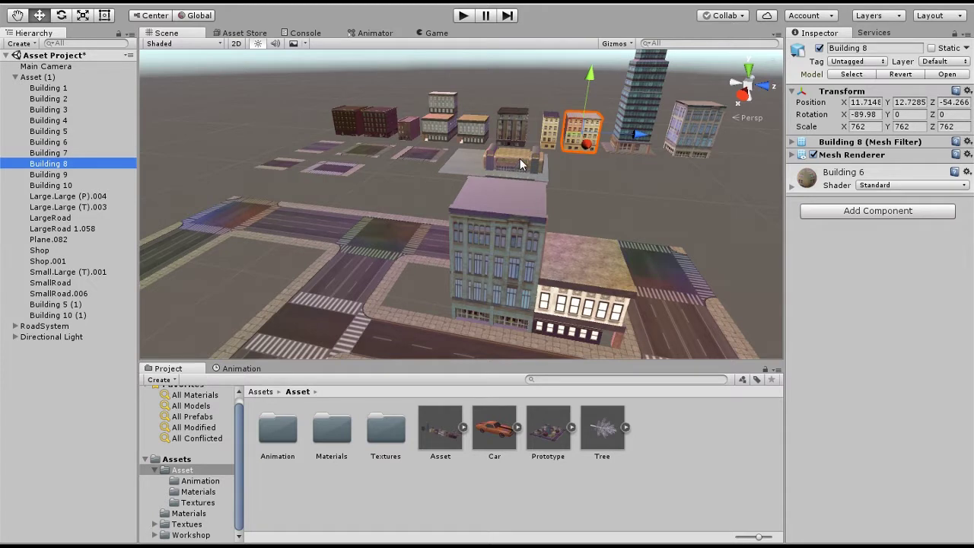
key(ctrl+d)
drag(586, 151, 586, 243)
scroll(587, 243, up, 2)
middle_drag(587, 242, 539, 234)
Step: Turn the Building 8 copy to face the streets by setting its Y rotation to 180
text(-95.94)
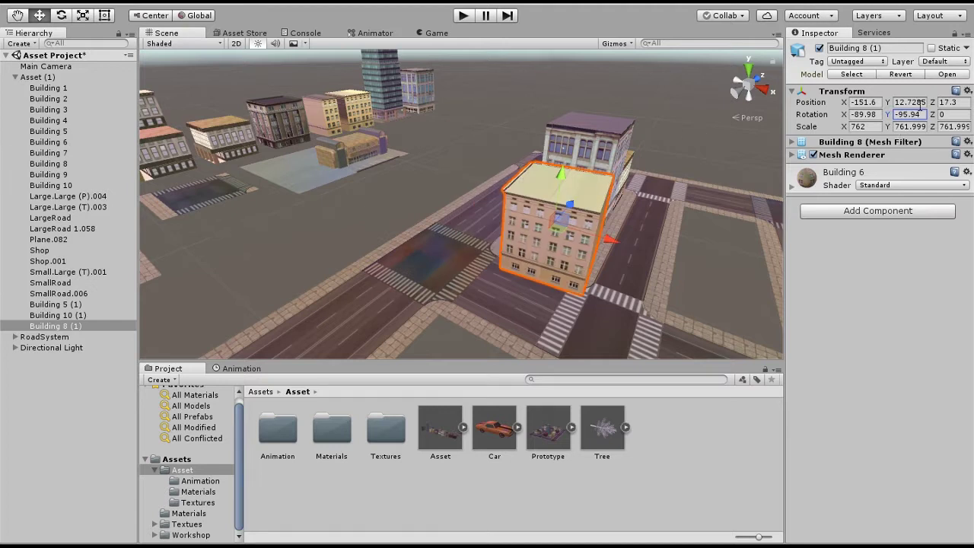
drag(922, 115, 899, 114)
text(-90)
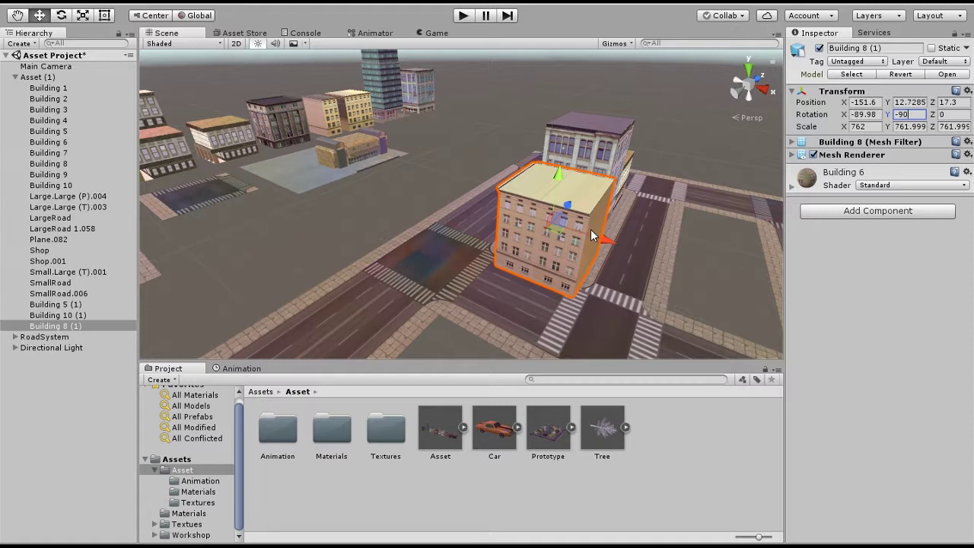
alt+drag(549, 241, 578, 243)
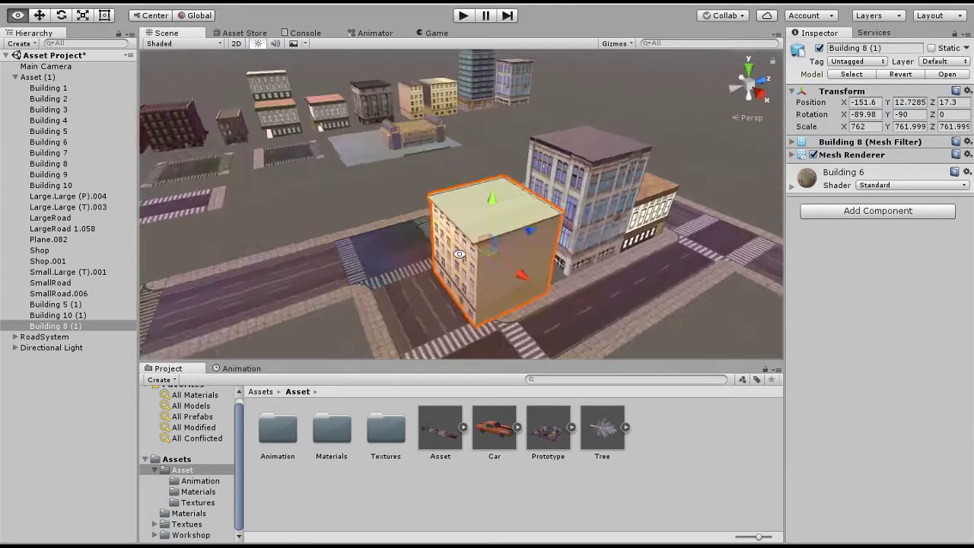
drag(916, 115, 890, 114)
text(180)
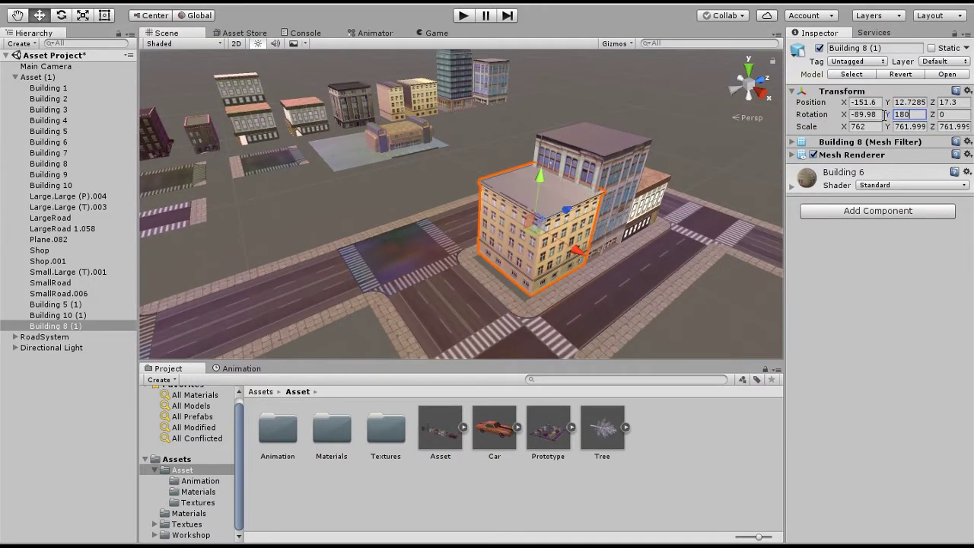
Step: Fit the Building 8 copy against the sidewalk corner beside the Building 10 copy and deselect it
alt+drag(551, 238, 540, 289)
scroll(542, 269, up, 5)
click(395, 149)
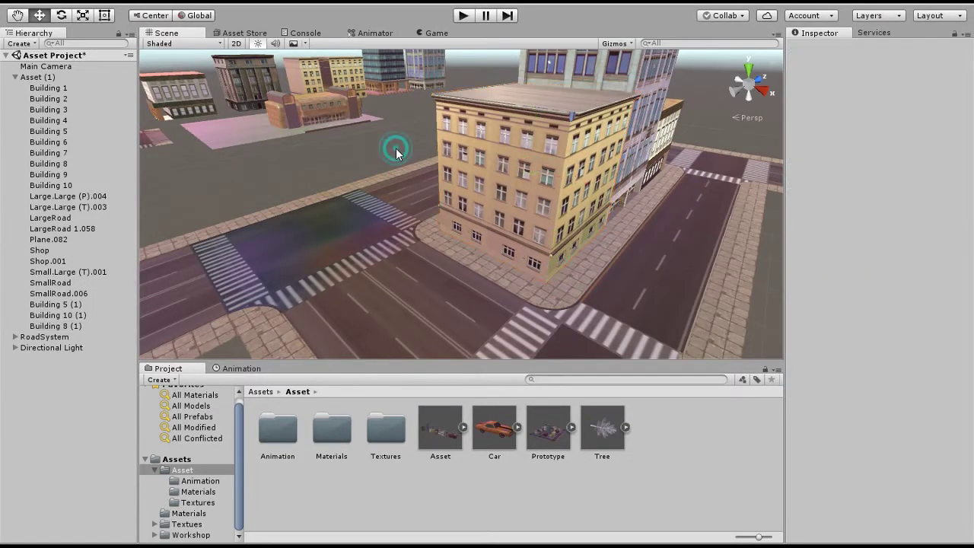
Step: Duplicate Building 2 and place the copy at the sidewalk corner of the empty block across the small road
scroll(395, 151, down, 5)
alt+drag(641, 167, 415, 188)
middle_drag(436, 212, 555, 189)
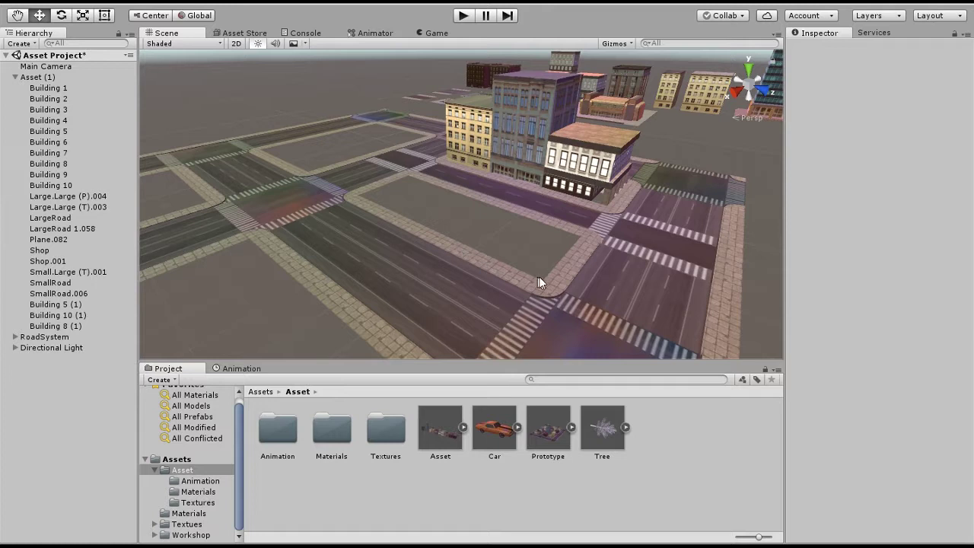
middle_drag(586, 246, 475, 232)
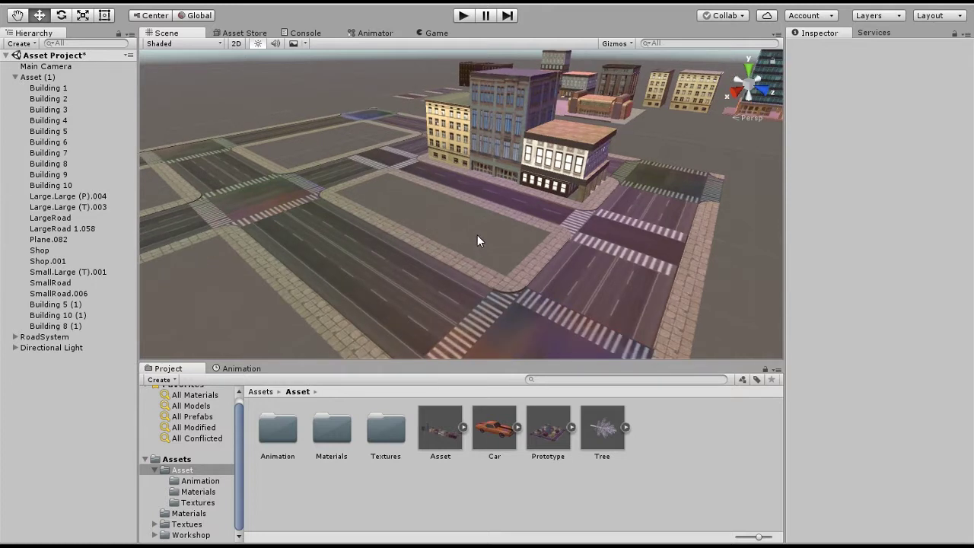
alt+drag(477, 234, 450, 140)
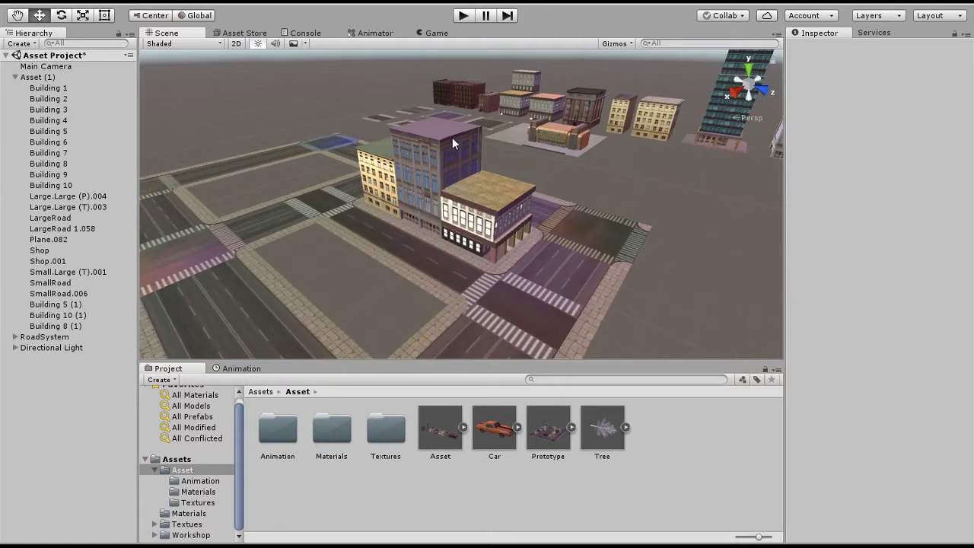
click(466, 97)
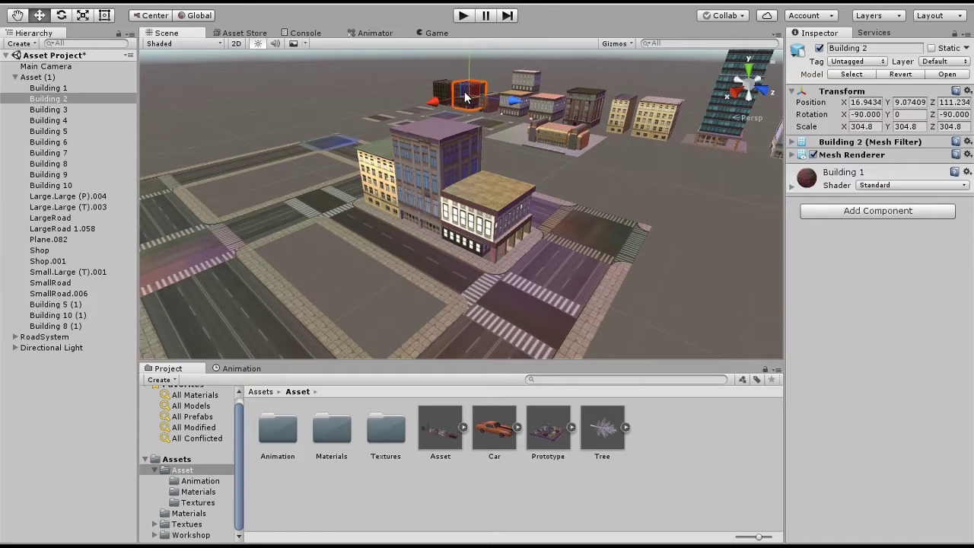
key(ctrl+d)
drag(426, 104, 491, 291)
middle_drag(491, 291, 509, 255)
scroll(512, 256, up, 4)
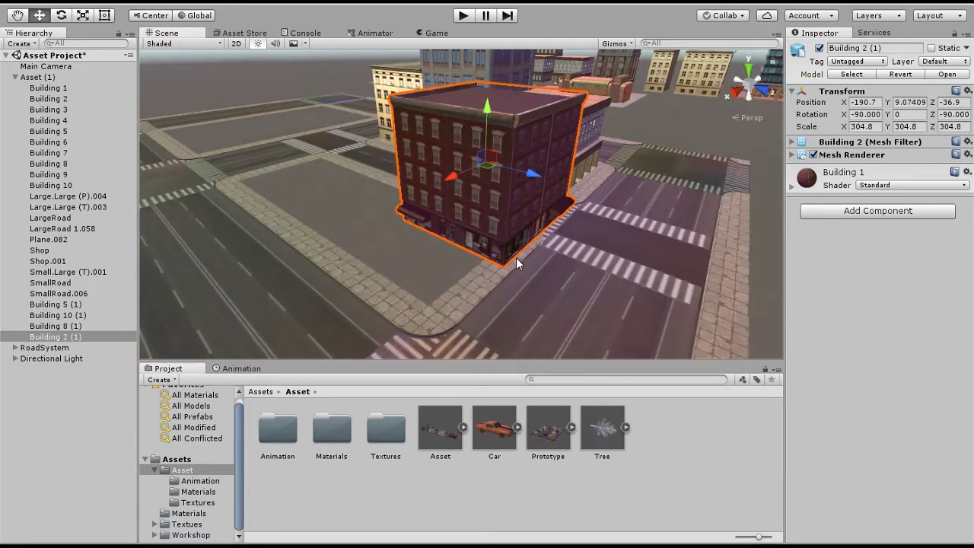
drag(502, 276, 437, 298)
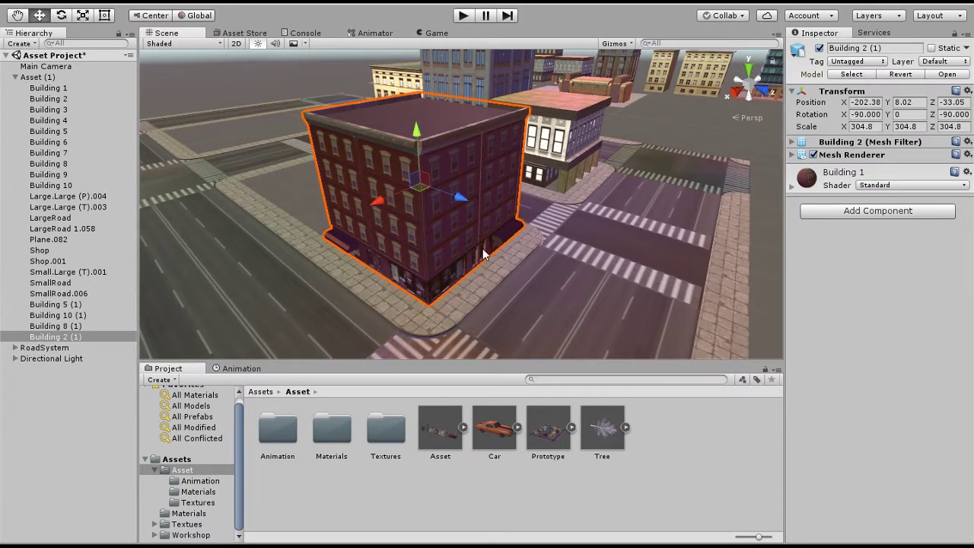
Step: Set the Y rotation of the Building 2 copy to -90
alt+drag(490, 253, 262, 197)
middle_drag(217, 153, 556, 216)
middle_drag(544, 223, 398, 235)
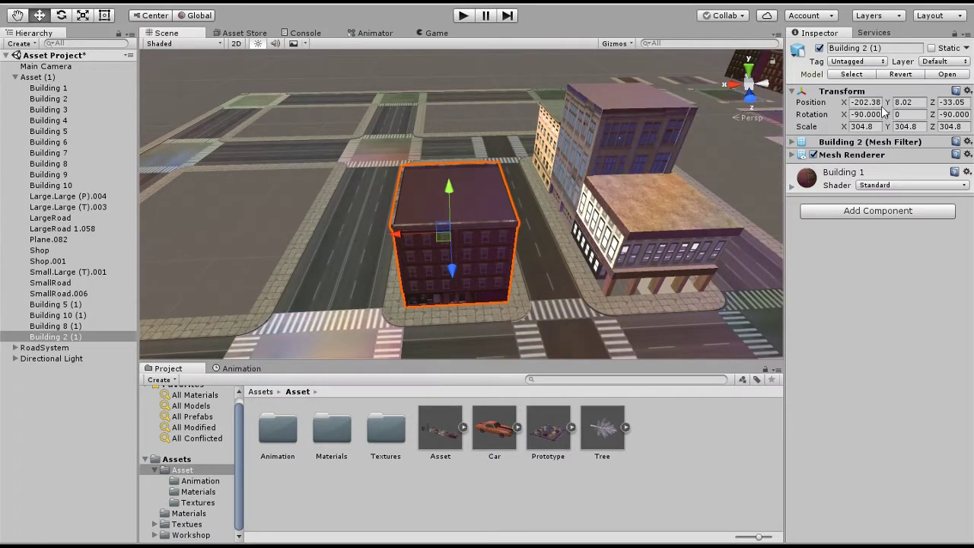
click(888, 115)
drag(847, 118, 900, 119)
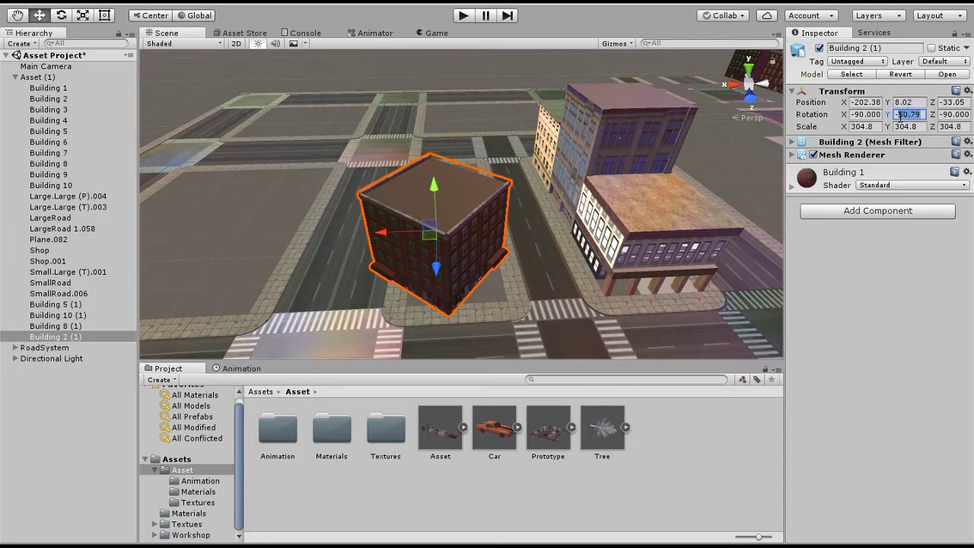
text(-90)
key(Return)
Step: Realign the rotated Building 2 copy with the sidewalk edges at its corner of the block
scroll(499, 309, up, 10)
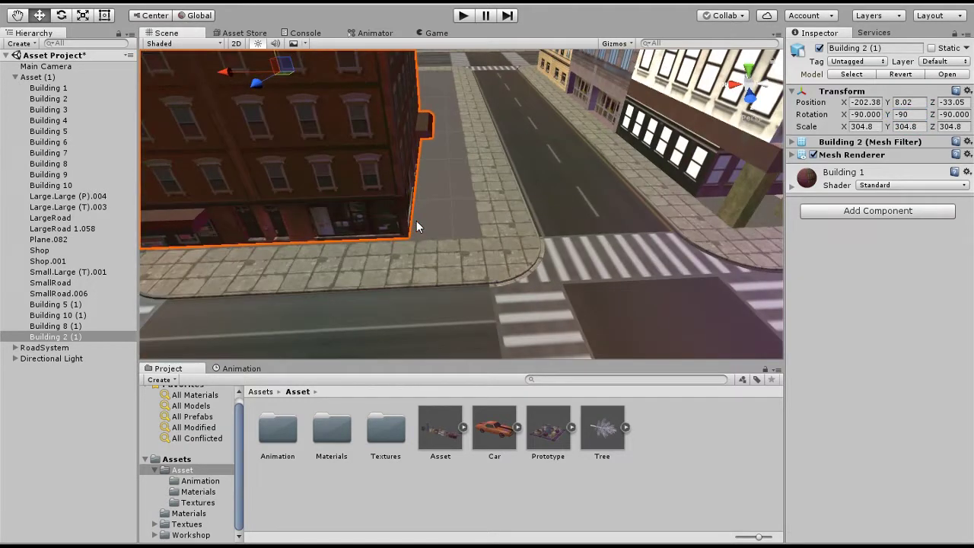
drag(413, 242, 496, 78)
scroll(471, 241, down, 8)
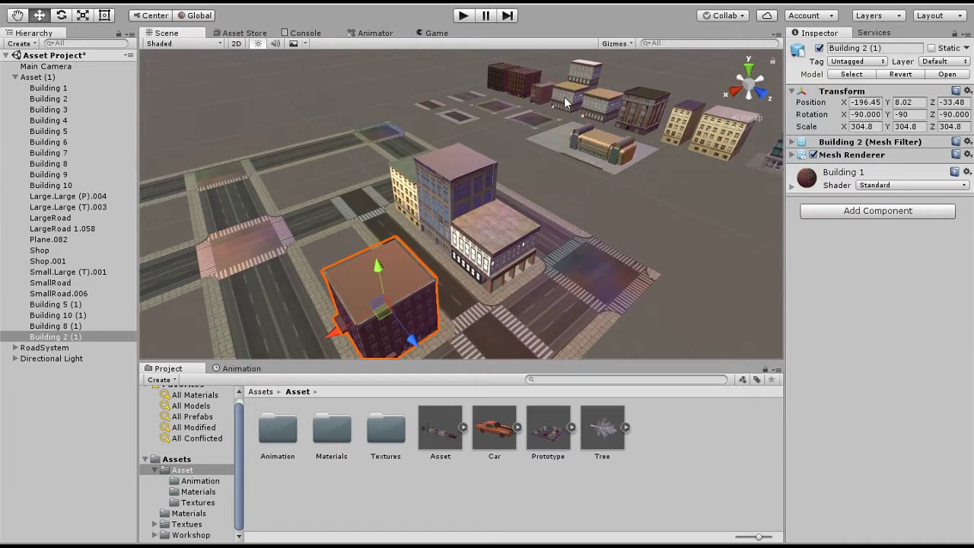
Step: Duplicate Building 7 and vertex-snap the copy flush beside the Building 2 copy along the large road's sidewalk
click(680, 128)
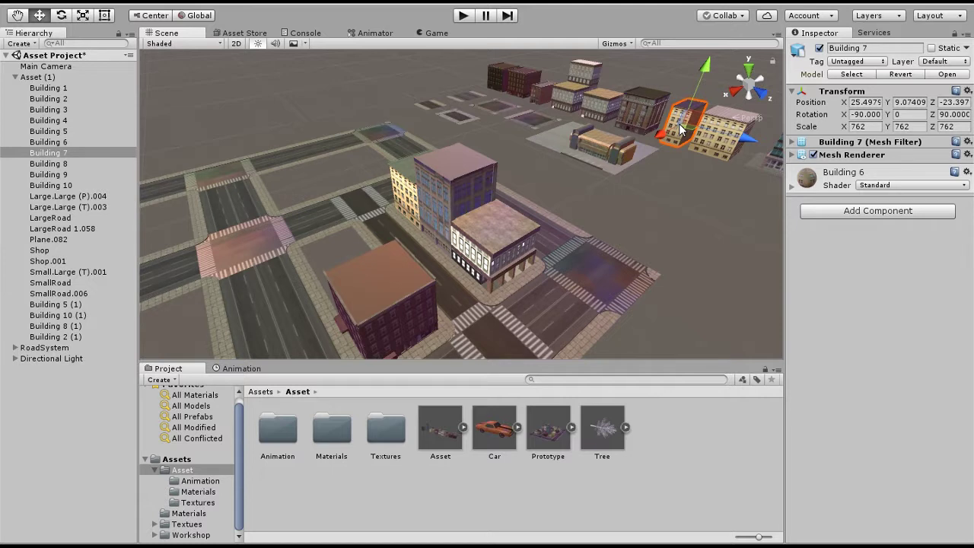
key(ctrl+d)
drag(659, 136, 554, 236)
middle_drag(557, 281, 560, 251)
drag(619, 196, 552, 302)
scroll(531, 266, up, 5)
key(v)
scroll(334, 261, down, 6)
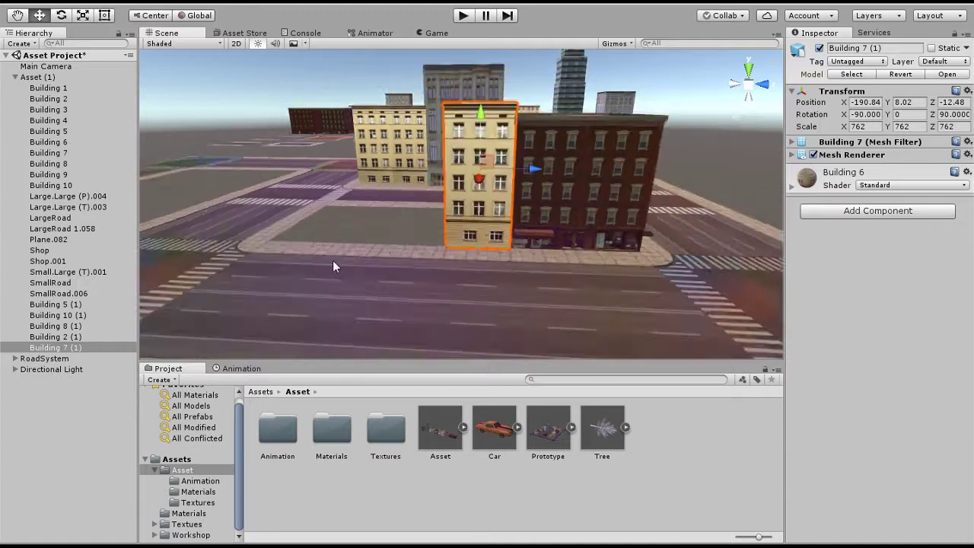
Step: Duplicate Building 3 and vertex-snap the copy flush beside the Building 7 copy along the large road's sidewalk
alt+drag(534, 198, 411, 241)
scroll(507, 236, down, 5)
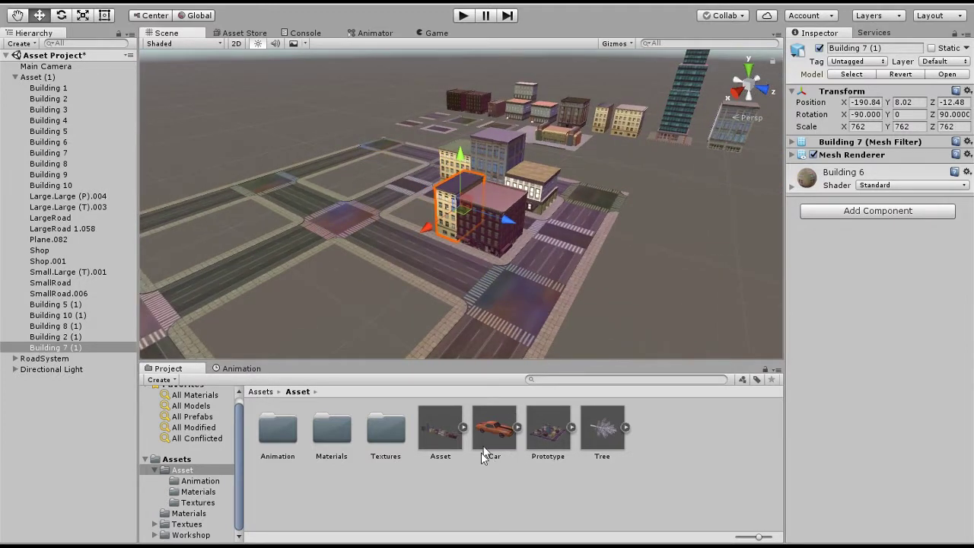
alt+drag(518, 260, 382, 309)
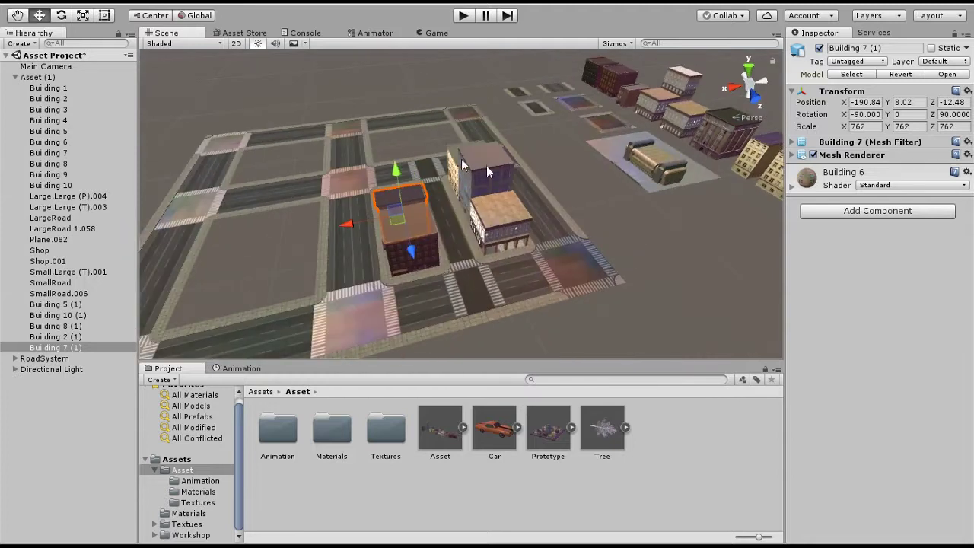
alt+drag(492, 249, 439, 260)
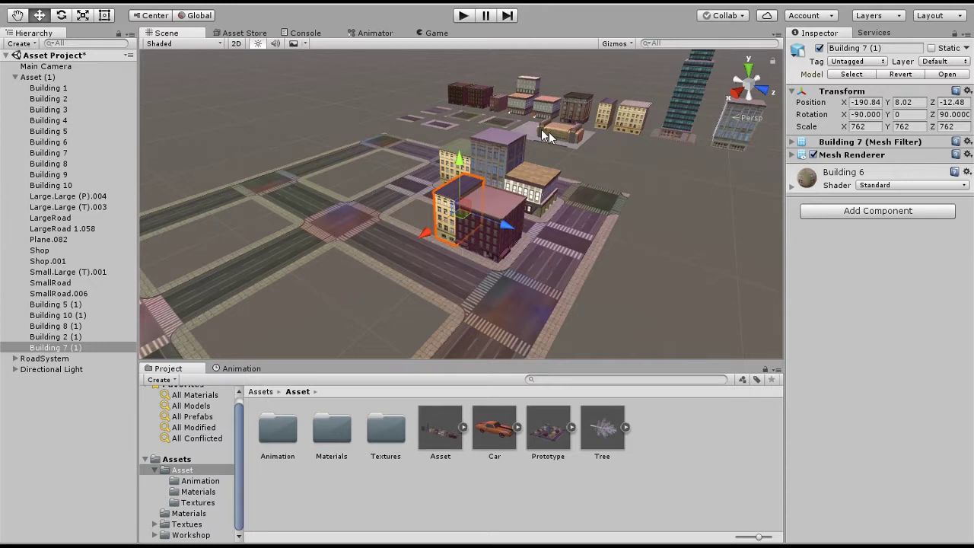
click(492, 99)
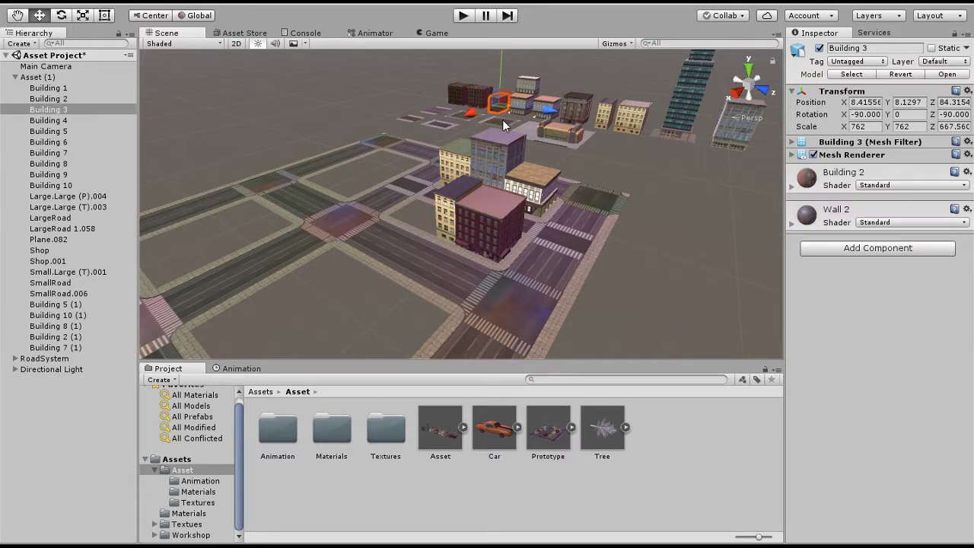
key(ctrl+d)
drag(502, 119, 427, 227)
key(f)
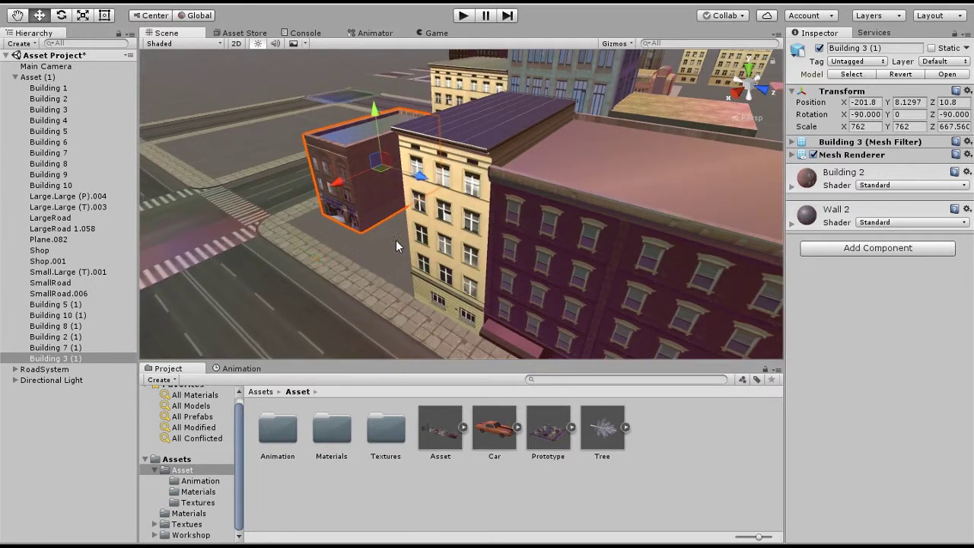
drag(355, 255, 405, 300)
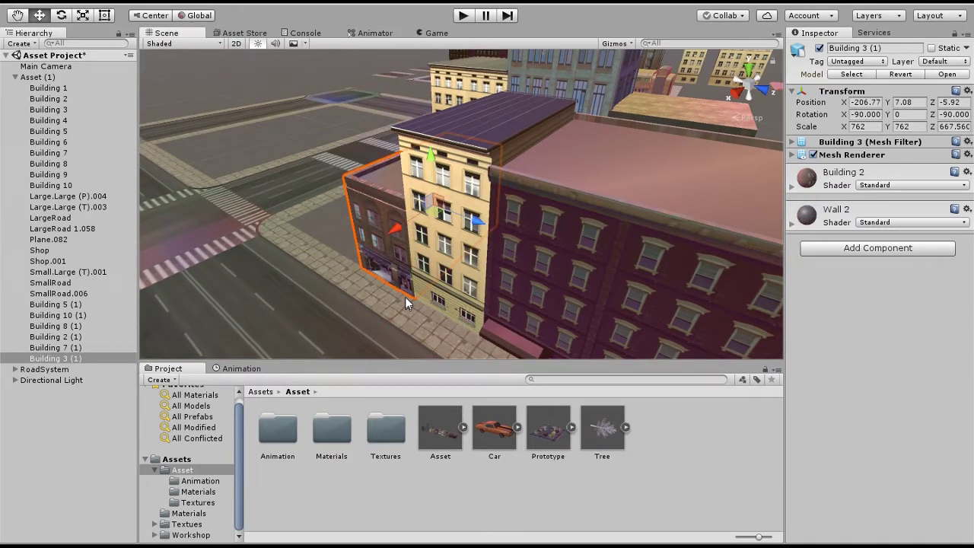
Step: Duplicate Building 6 and place the copy at the block's free sidewalk corner beside the Building 3 copy
scroll(499, 254, down, 6)
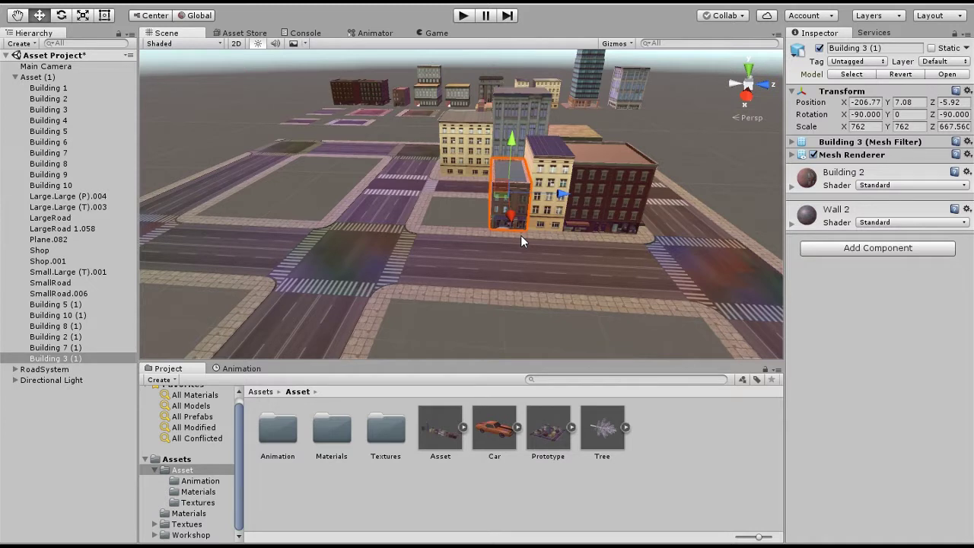
middle_drag(452, 184, 438, 228)
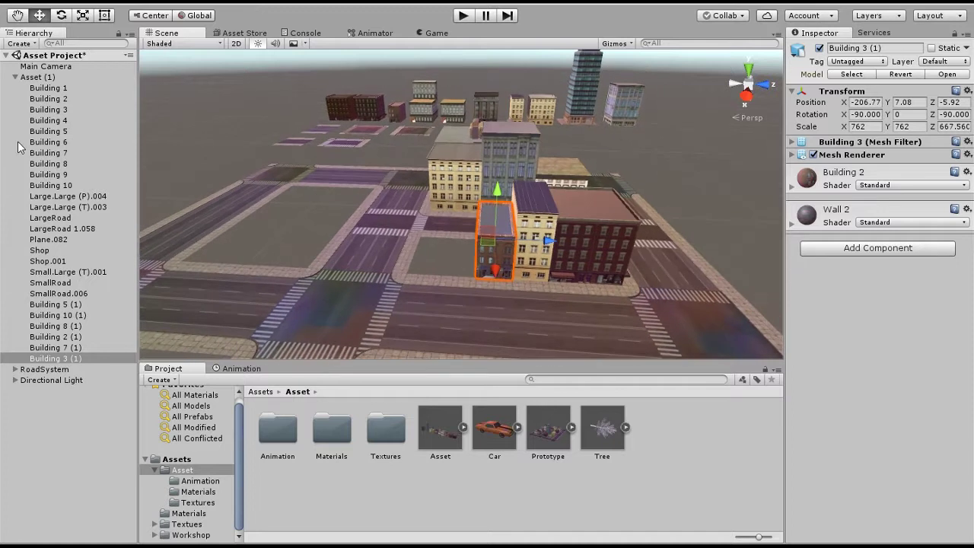
double_click(48, 141)
mouse_move(425, 163)
middle_down()
mouse_move(397, 177)
mouse_move(427, 158)
middle_up()
click(426, 158)
click(471, 114)
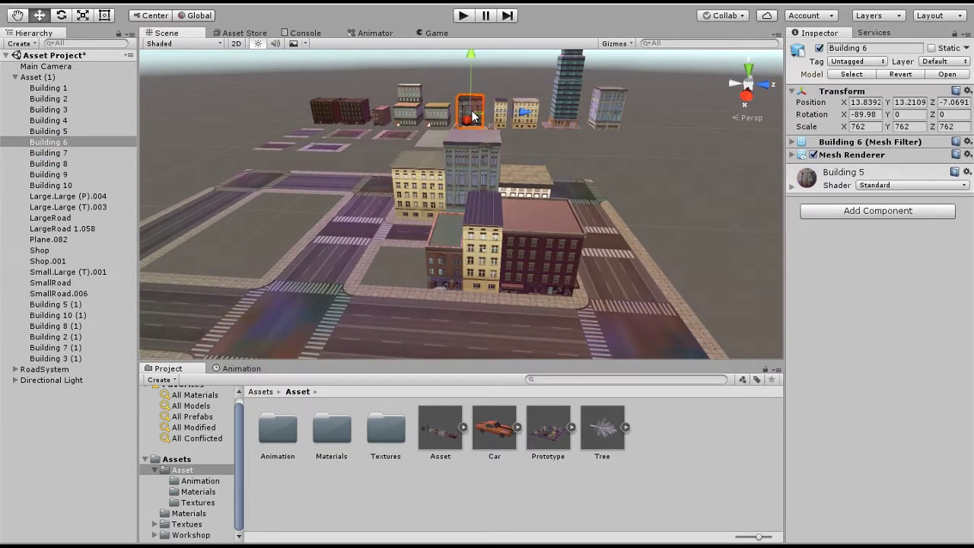
key(ctrl+d)
drag(467, 120, 459, 164)
key(f)
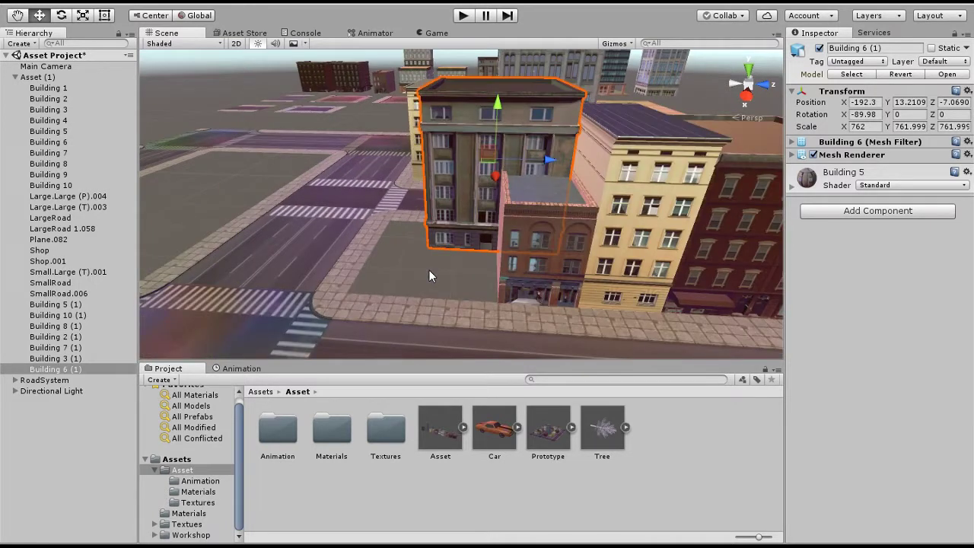
drag(419, 255, 356, 289)
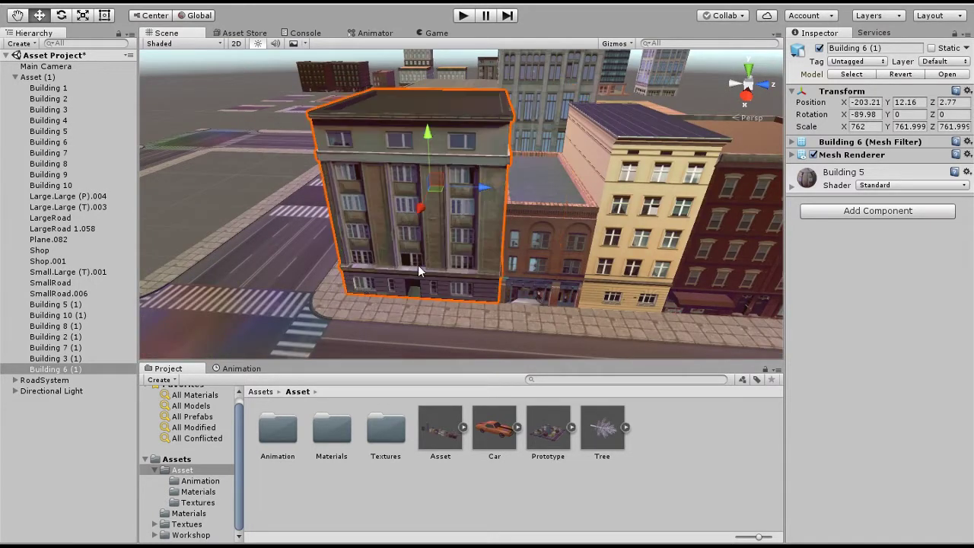
Step: Set the Y rotation of the Building 6 copy to 90
alt+drag(513, 226, 746, 213)
click(898, 114)
text(69.37)
double_click(904, 114)
text(90)
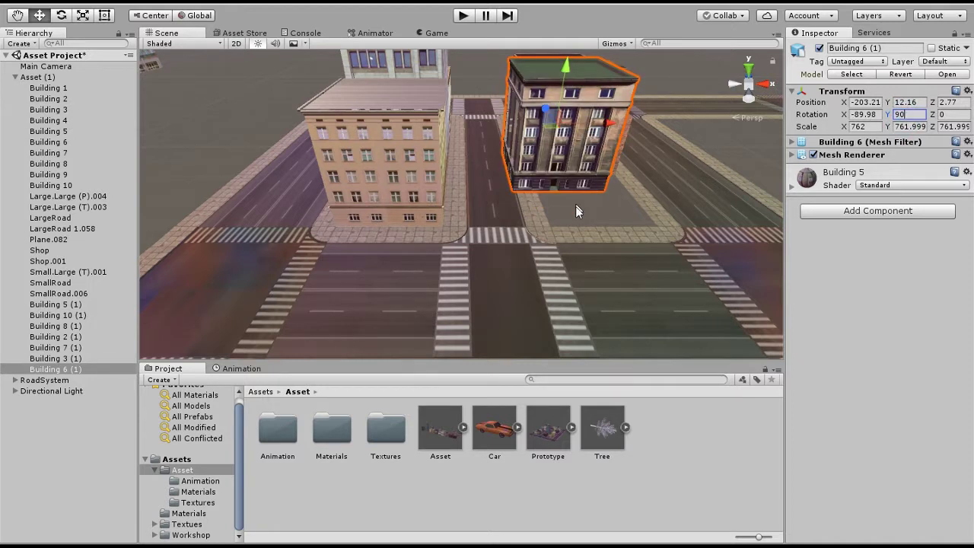
Step: Vertex-snap the rotated Building 6 copy back to the sidewalk corner of its block
scroll(576, 205, up, 3)
middle_drag(632, 197, 605, 185)
key(v)
drag(606, 184, 437, 225)
scroll(664, 238, up, 2)
scroll(437, 224, down, 7)
Step: Duplicate Shop and Shop.001 together and snap the copies to the sidewalk corner of the empty block across the large road
alt+drag(421, 220, 335, 216)
middle_drag(335, 215, 567, 202)
scroll(329, 280, down, 5)
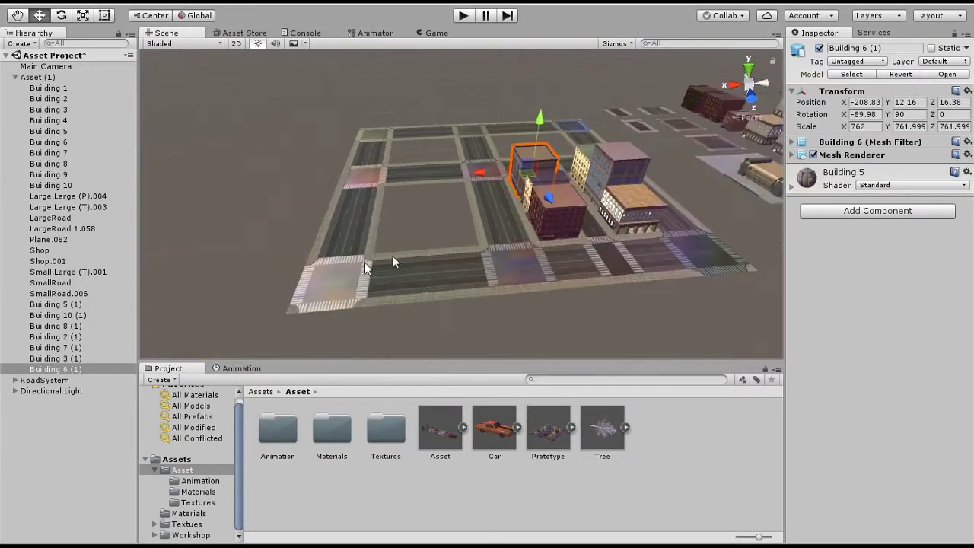
middle_drag(451, 246, 344, 245)
scroll(344, 245, down, 2)
click(677, 193)
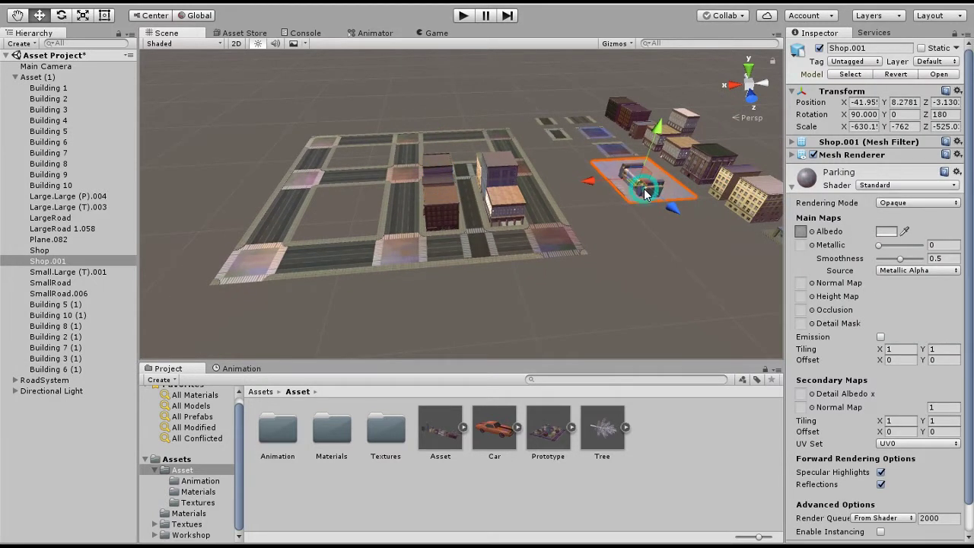
shift+click(639, 196)
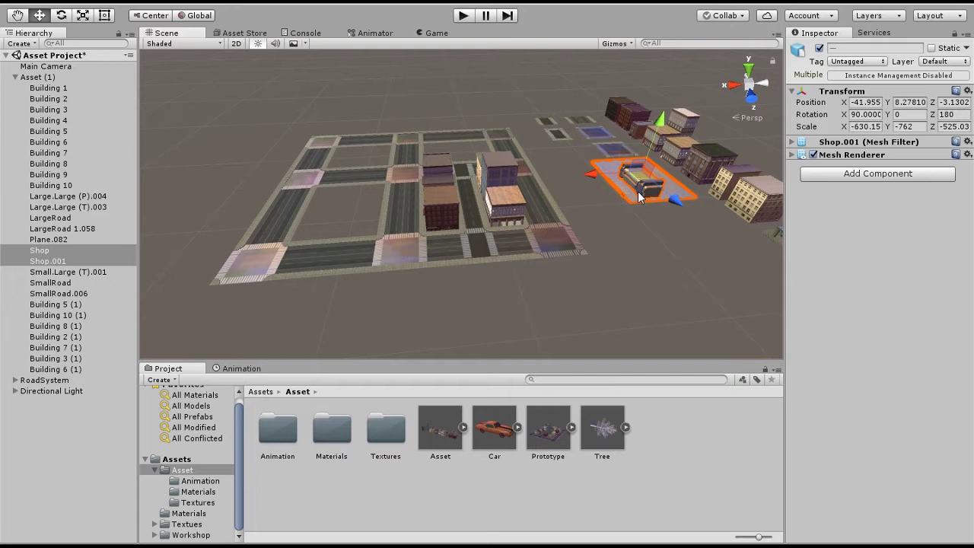
drag(588, 174, 571, 178)
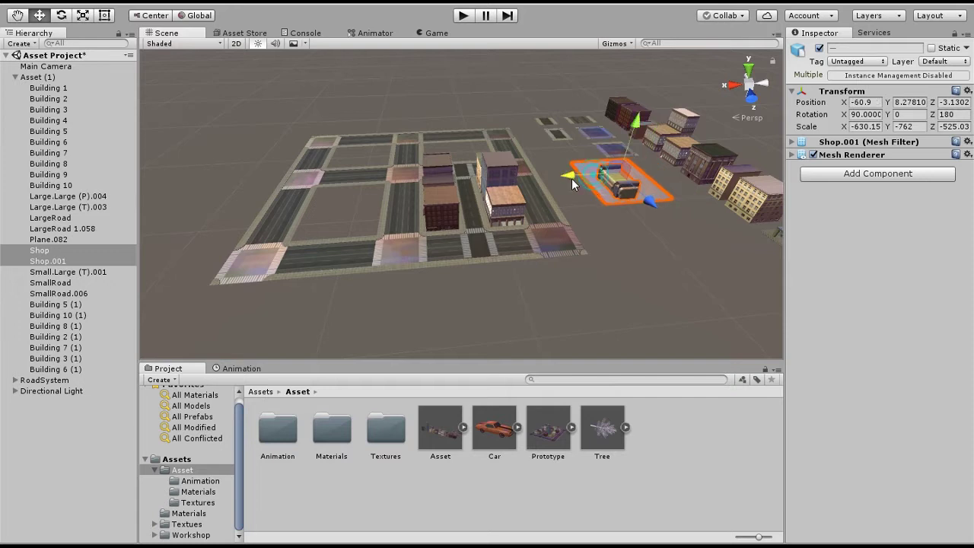
key(ctrl+z)
key(ctrl+d)
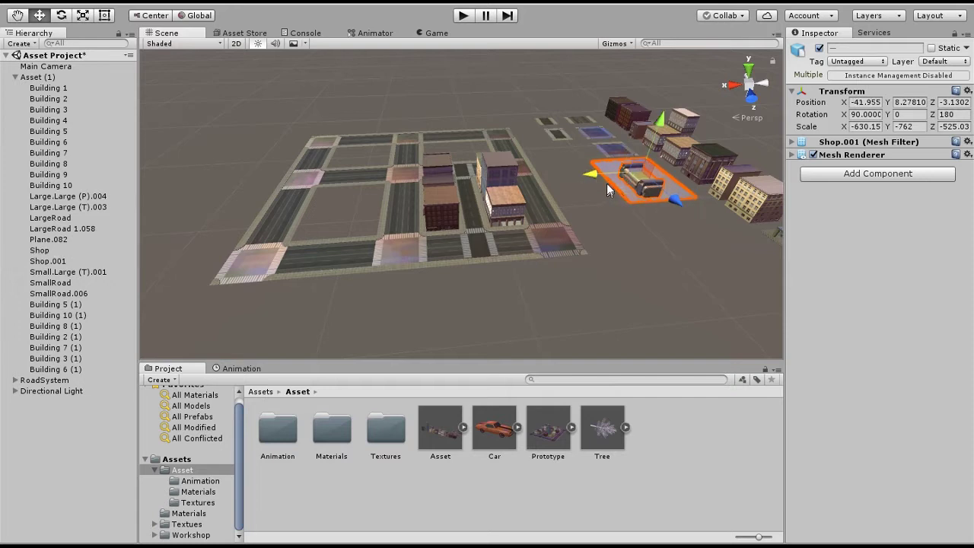
drag(601, 179, 255, 241)
key(f)
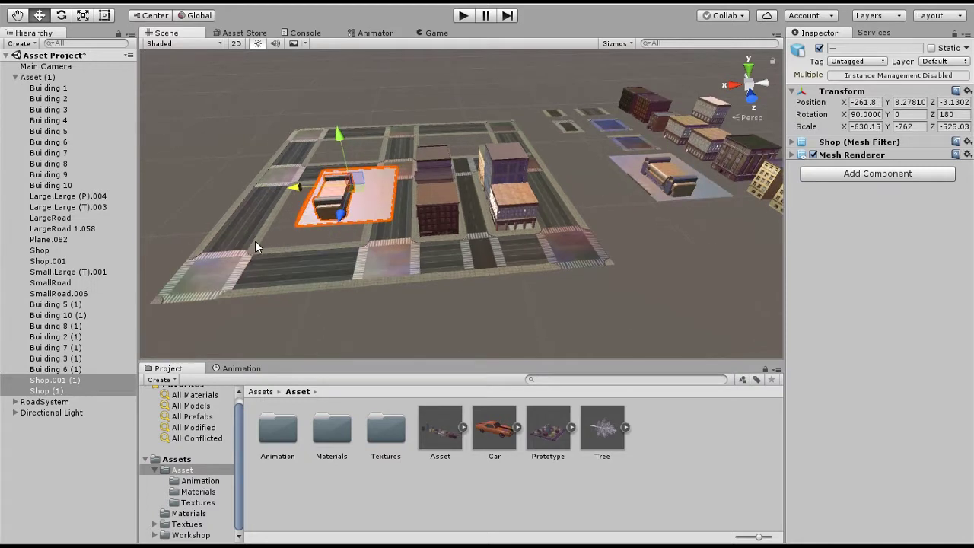
drag(363, 227, 311, 265)
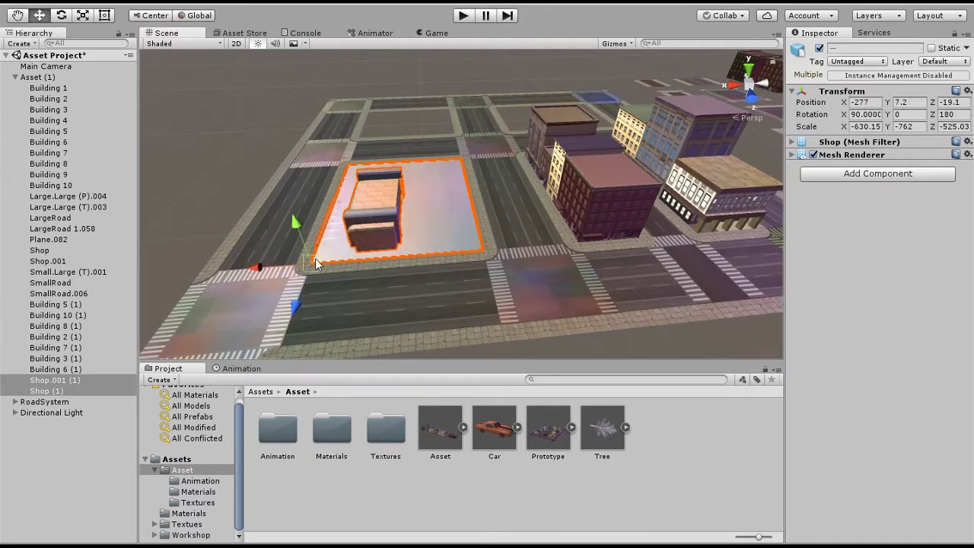
Step: Duplicate Building 1 and move the copy onto the shop's block at about X -290.8, Z 19.1
alt+drag(372, 233, 488, 212)
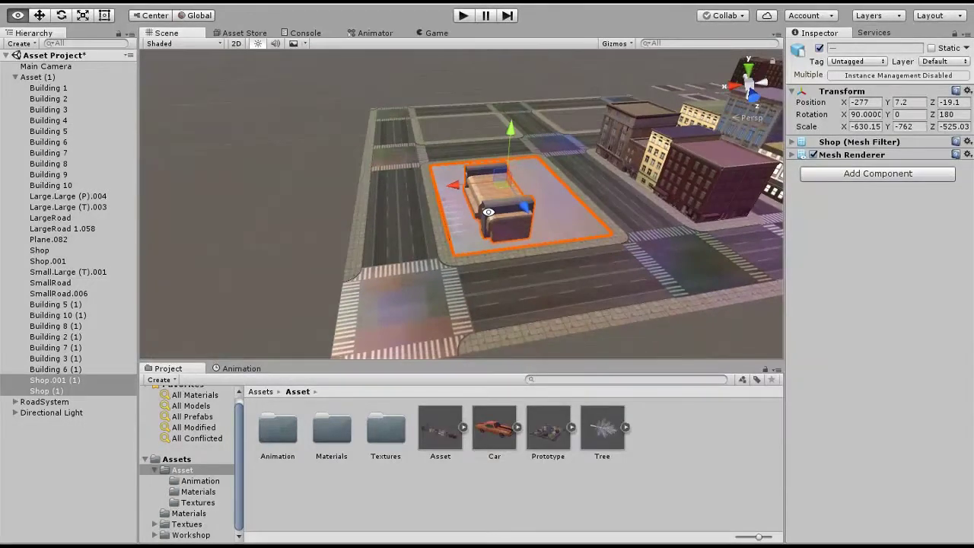
scroll(512, 192, up, 2)
middle_drag(512, 192, 468, 225)
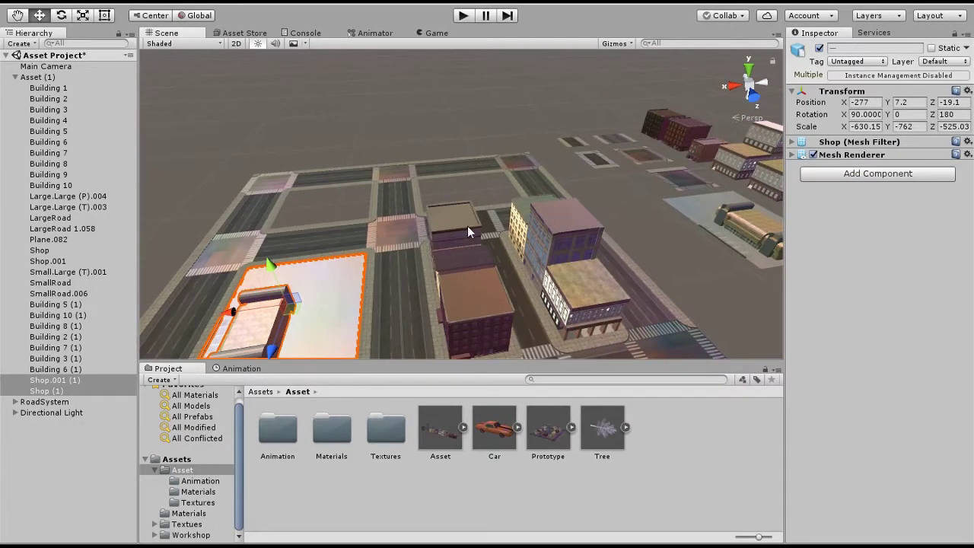
click(652, 124)
key(ctrl+d)
drag(617, 129, 256, 255)
key(f)
Step: Vertex-snap the Building 1 copy to the sidewalk corner of the shop's block
alt+drag(487, 260, 136, 116)
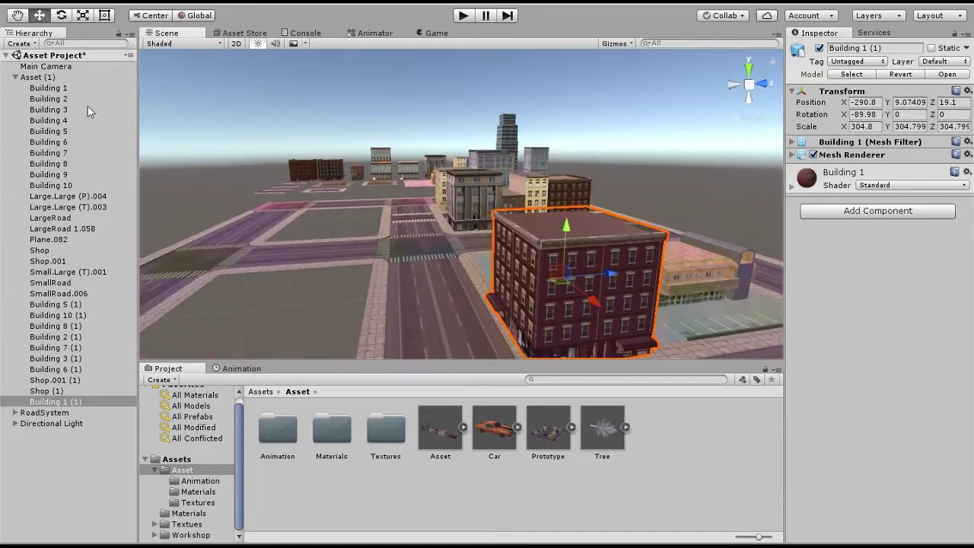
double_click(47, 402)
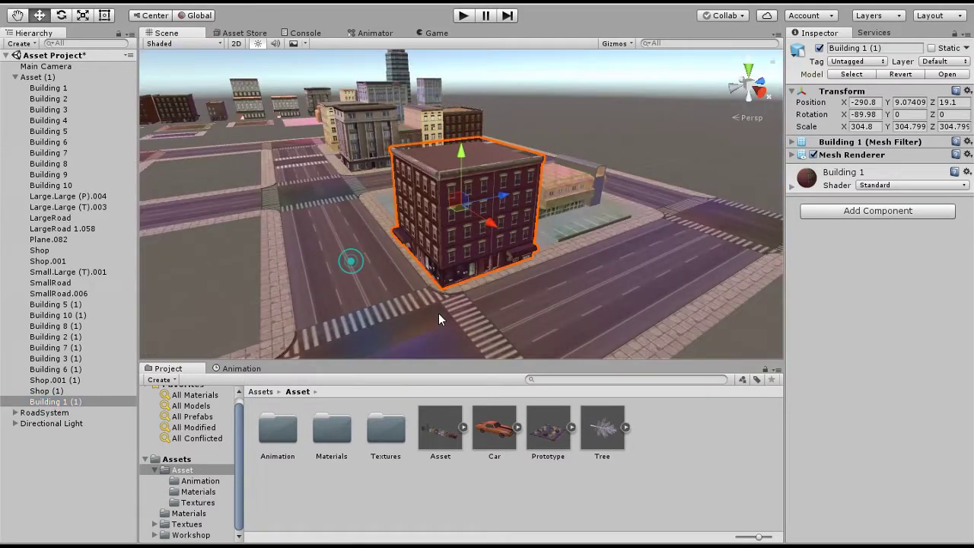
key(v)
drag(434, 328, 466, 308)
Step: Duplicate the Building 9 tower and move the copy onto the shop's block beside the Building 1 copy, at about X -255.3, Z 1
scroll(456, 308, down, 3)
middle_drag(443, 181, 556, 264)
click(431, 75)
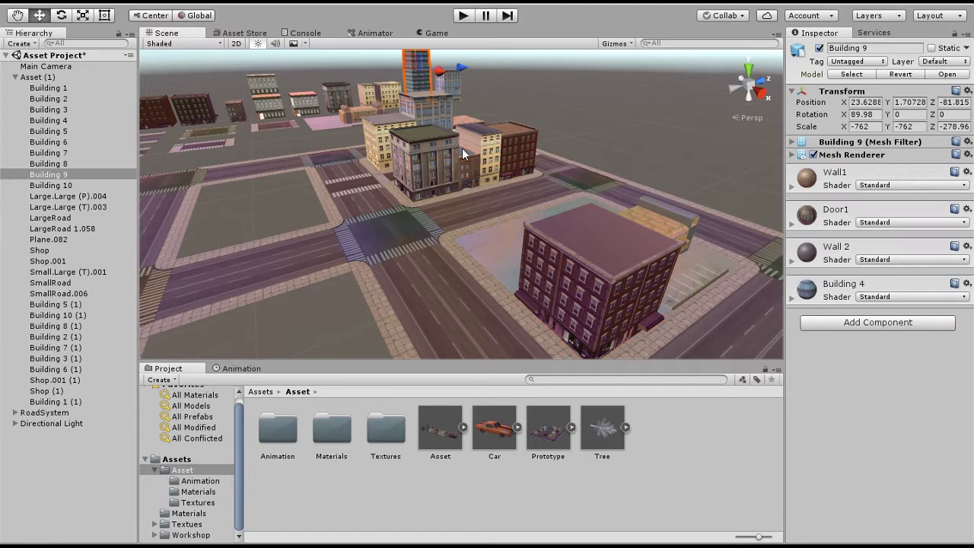
alt+drag(391, 190, 430, 214)
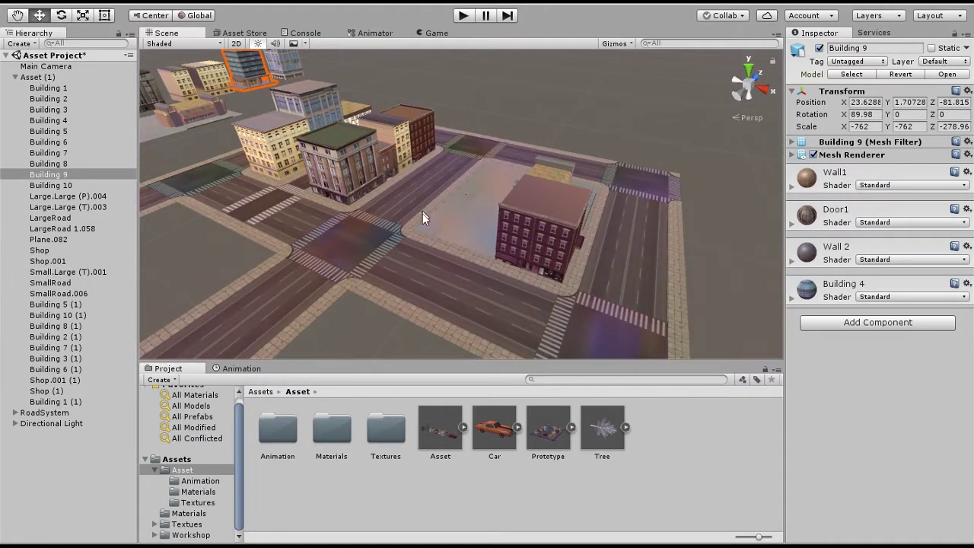
middle_drag(262, 152, 341, 179)
key(ctrl+d)
drag(311, 57, 626, 142)
drag(679, 105, 485, 266)
Step: Vertex-snap the base corner of the Building 9 copy to the parking lot's corner near the intersection
middle_drag(485, 267, 515, 244)
scroll(515, 244, up, 6)
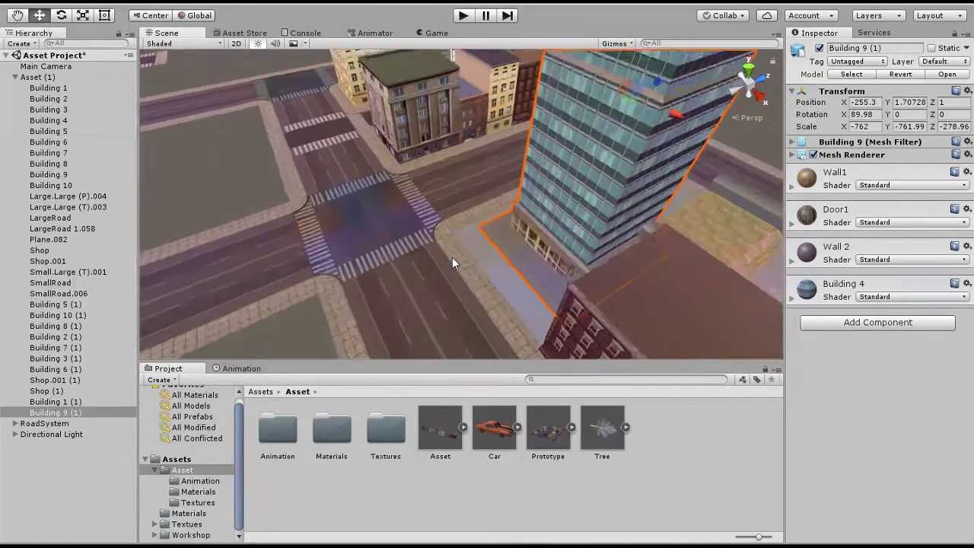
right_drag(463, 273, 491, 285)
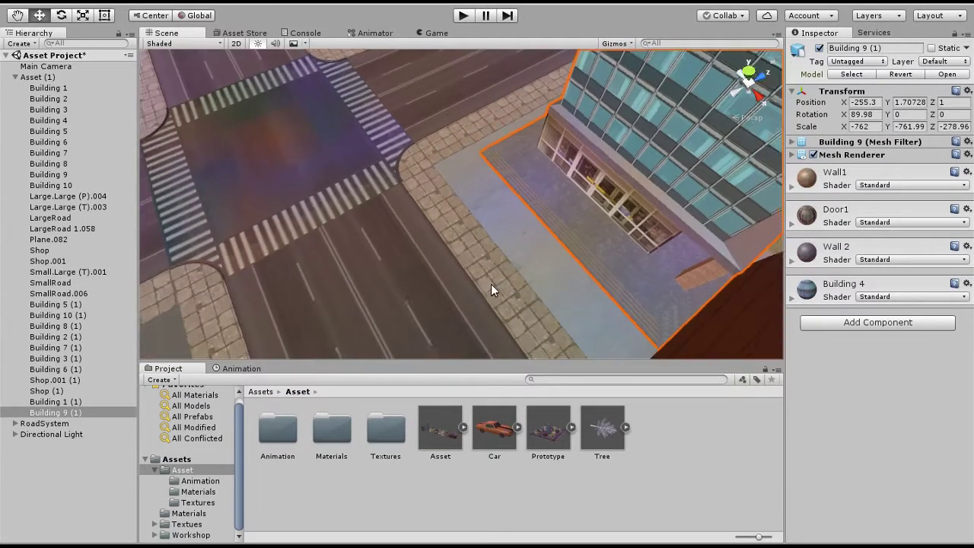
scroll(466, 175, up, 3)
key(v)
drag(478, 149, 440, 166)
Step: Examine the shop's block and the surrounding buildings from several angles to check the layout
right_drag(459, 207, 436, 288)
scroll(436, 289, down, 8)
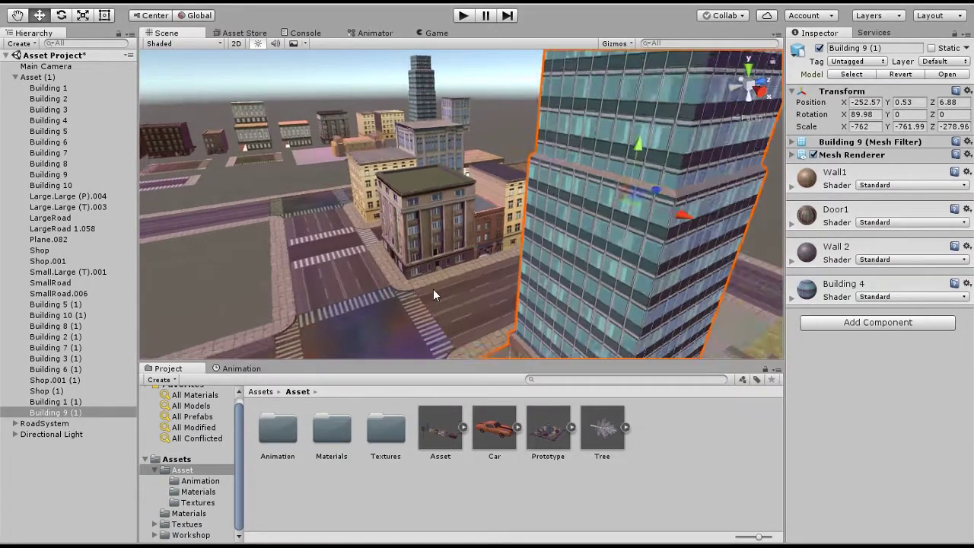
middle_drag(430, 288, 321, 264)
alt+drag(523, 227, 313, 204)
right_drag(312, 204, 411, 227)
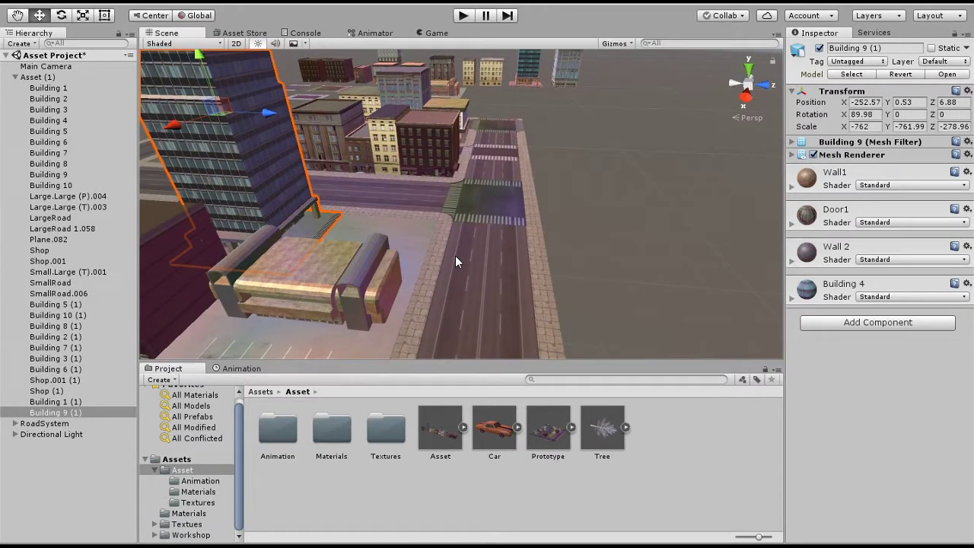
middle_drag(424, 199, 429, 221)
scroll(429, 221, down, 2)
scroll(429, 221, down, 5)
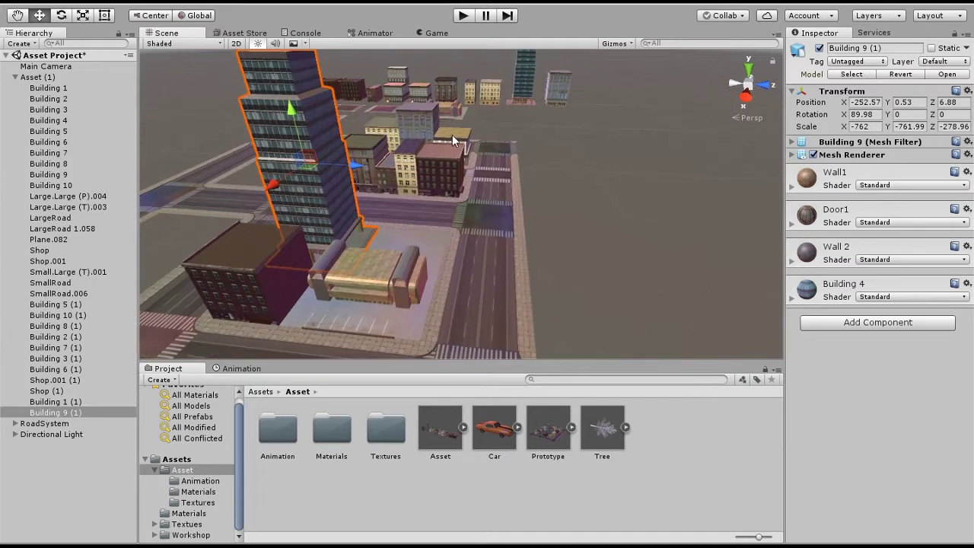
alt+drag(556, 190, 355, 219)
alt+drag(537, 211, 366, 200)
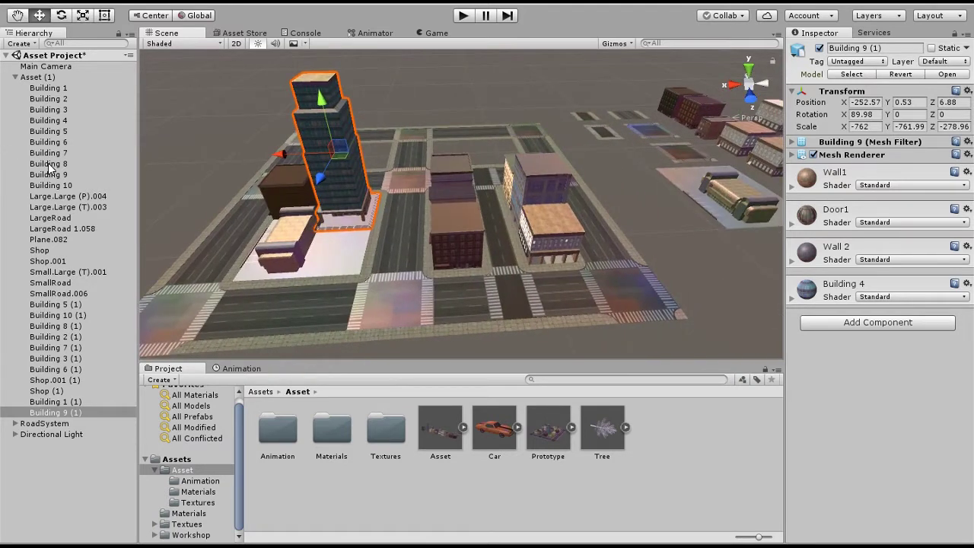
Step: Duplicate Building 8 and move the copy from the row of source models toward the shop's block
click(48, 164)
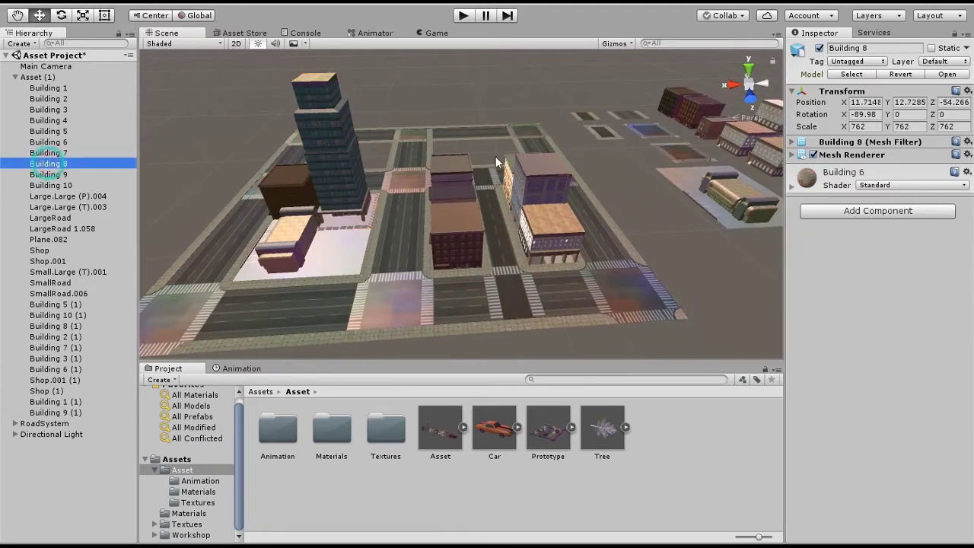
double_click(63, 167)
alt+drag(348, 222, 305, 252)
key(ctrl+d)
scroll(306, 253, down, 15)
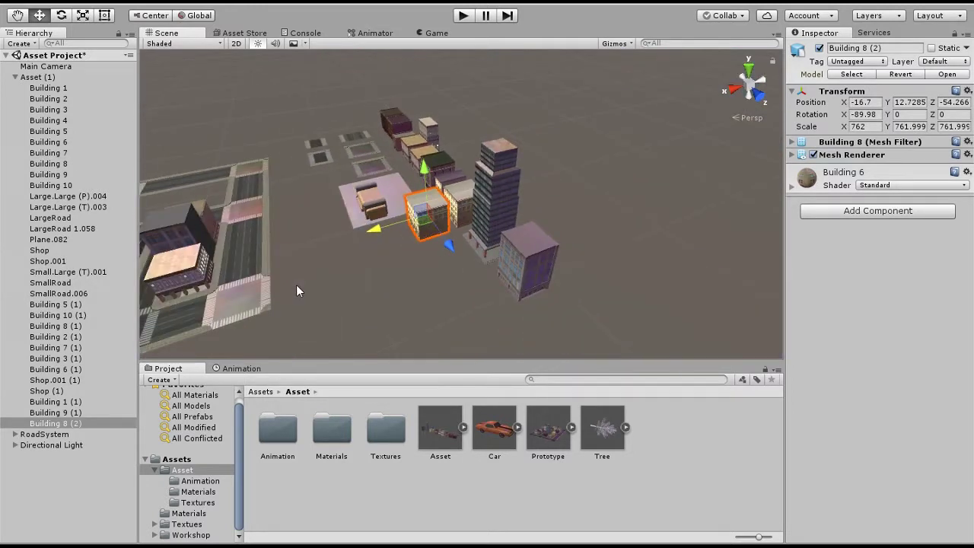
middle_drag(295, 283, 432, 260)
drag(460, 222, 313, 282)
Step: Vertex-snap the Building 8 copy onto the shop's block at the corner across the large road from the Building 2 copy
scroll(313, 281, up, 2)
middle_drag(312, 281, 553, 254)
scroll(556, 259, up, 4)
middle_drag(584, 333, 561, 311)
scroll(561, 310, up, 5)
key(v)
alt+drag(562, 314, 443, 283)
alt+drag(525, 255, 469, 227)
scroll(450, 251, down, 10)
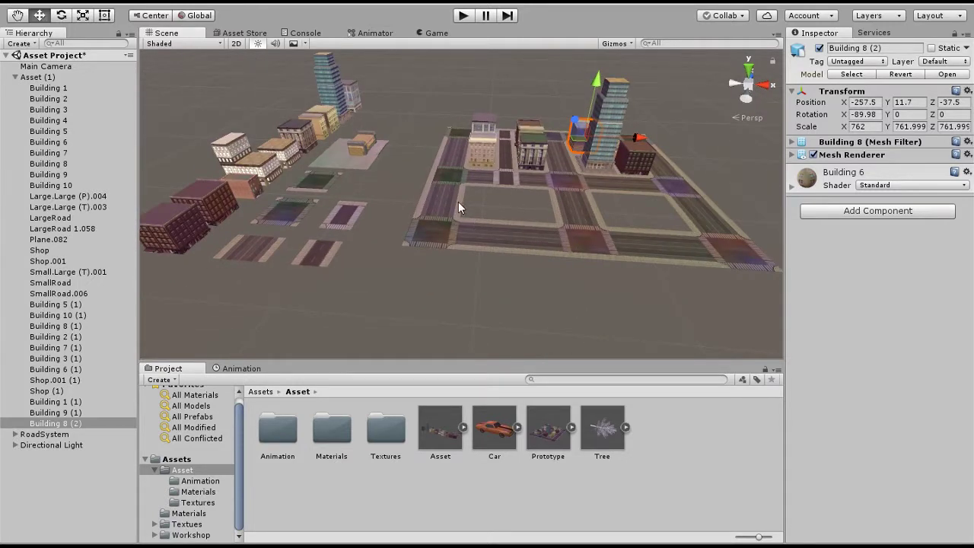
scroll(454, 204, up, 2)
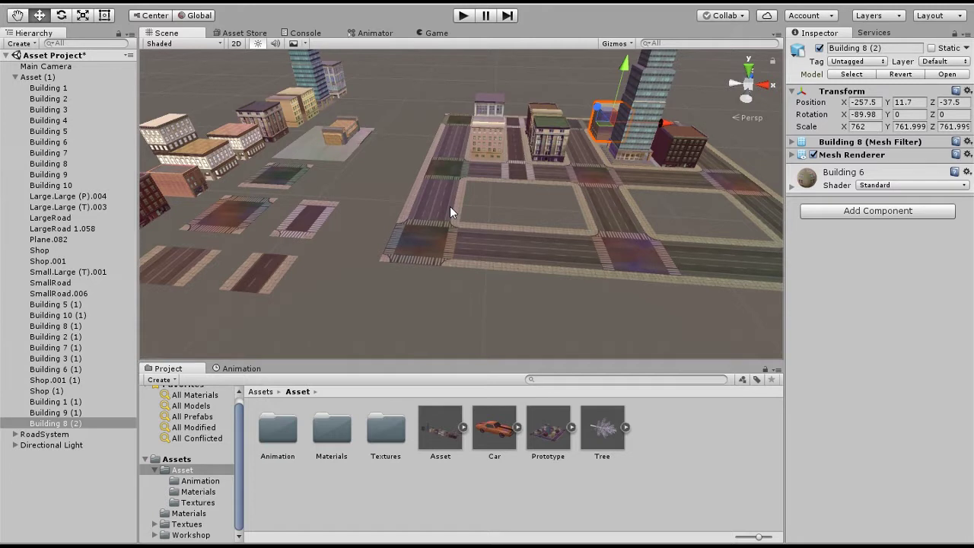
Step: Duplicate Building 4 and move the copy from the source models onto the empty block across the road from the Building 6 copy
alt+drag(450, 206, 288, 226)
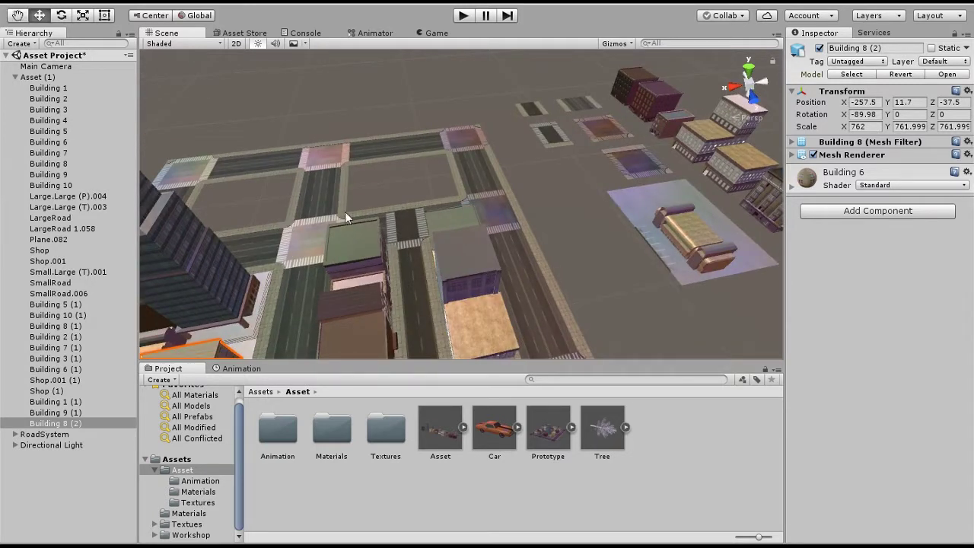
scroll(507, 179, down, 3)
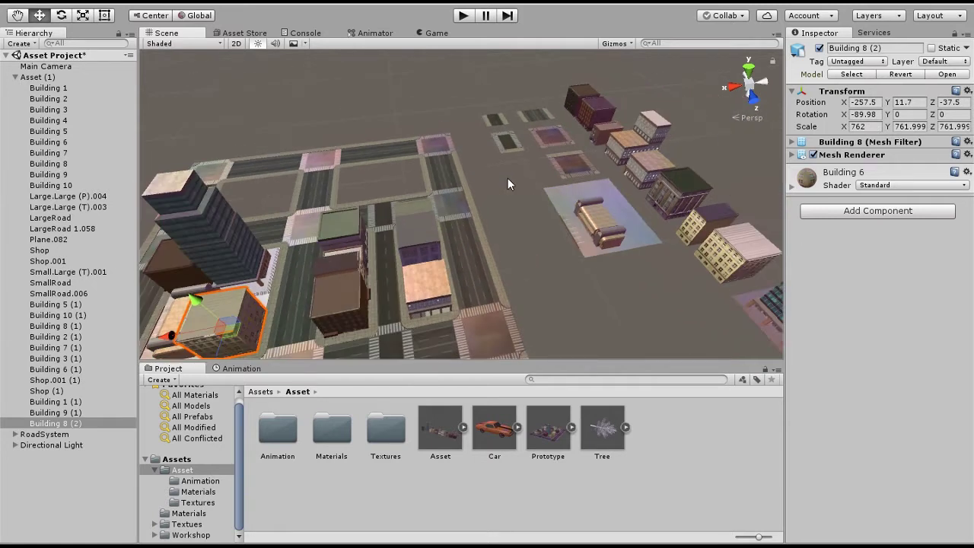
scroll(508, 178, down, 1)
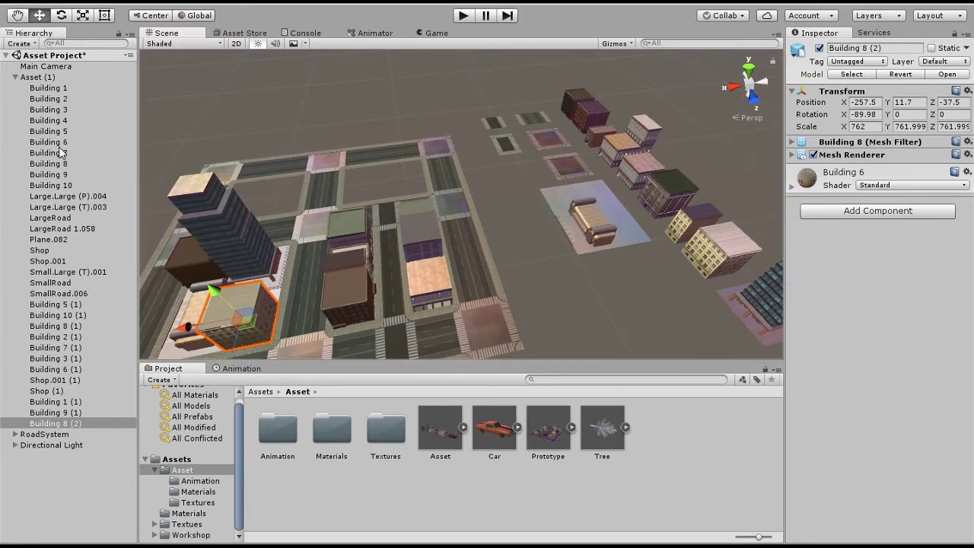
click(62, 122)
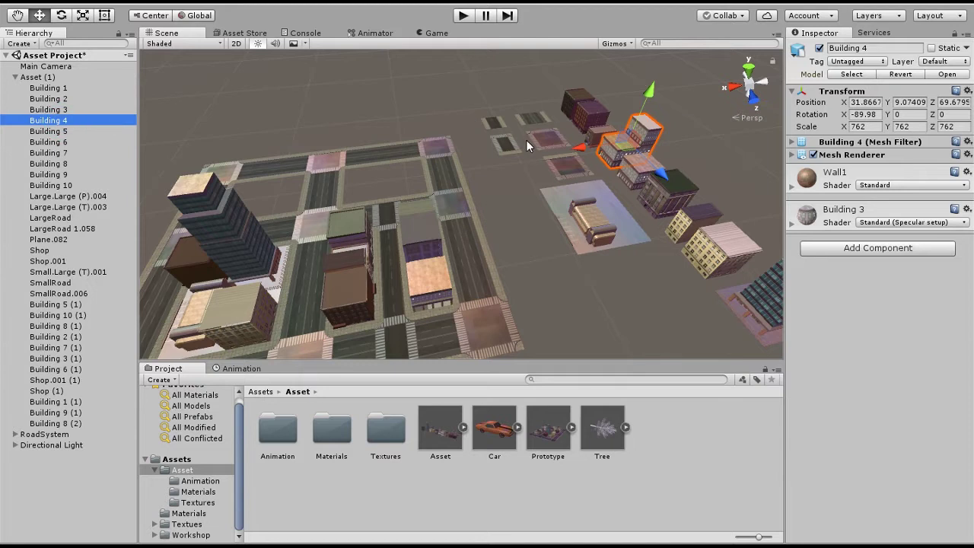
key(ctrl+d)
drag(575, 148, 348, 207)
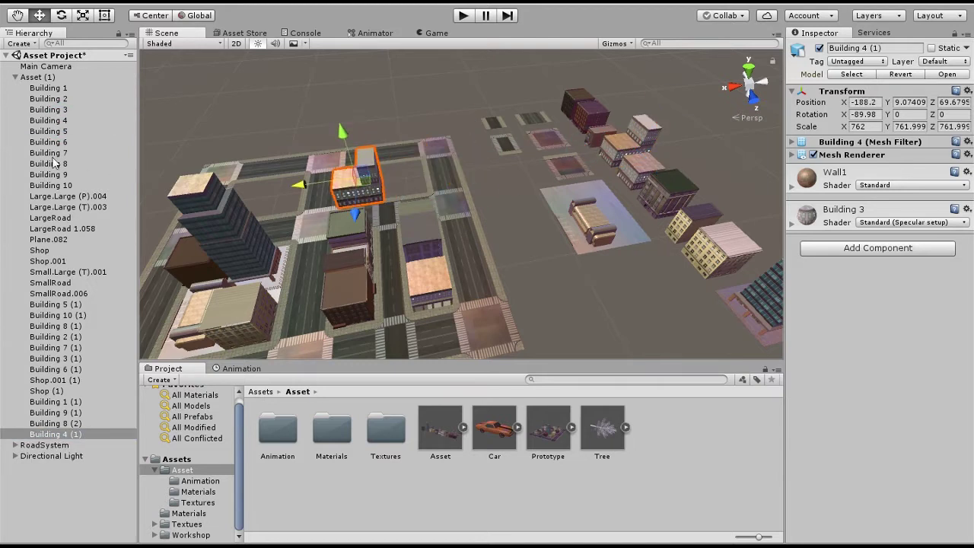
Step: Vertex-snap the Building 4 copy's base corner to the sidewalk edge at the block's corner by the large intersection
double_click(55, 434)
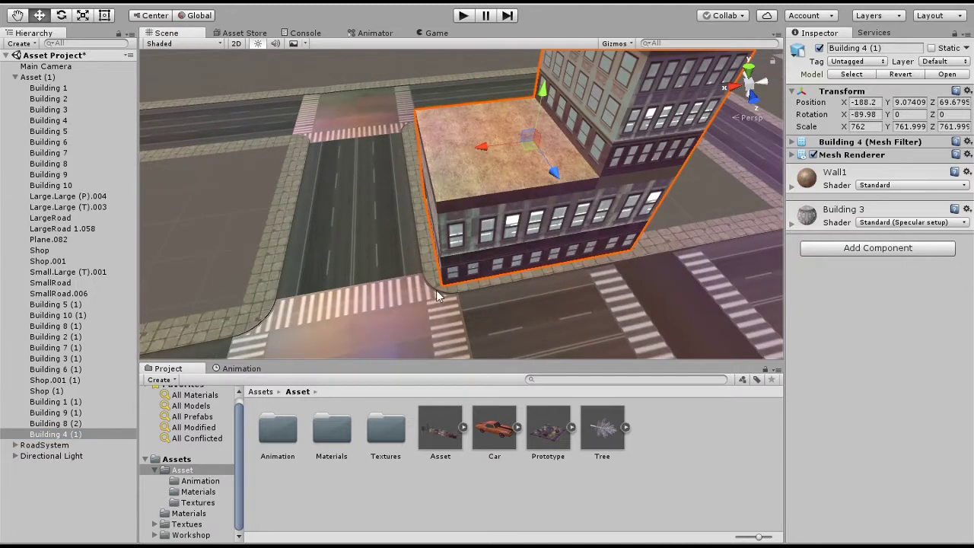
drag(440, 289, 452, 270)
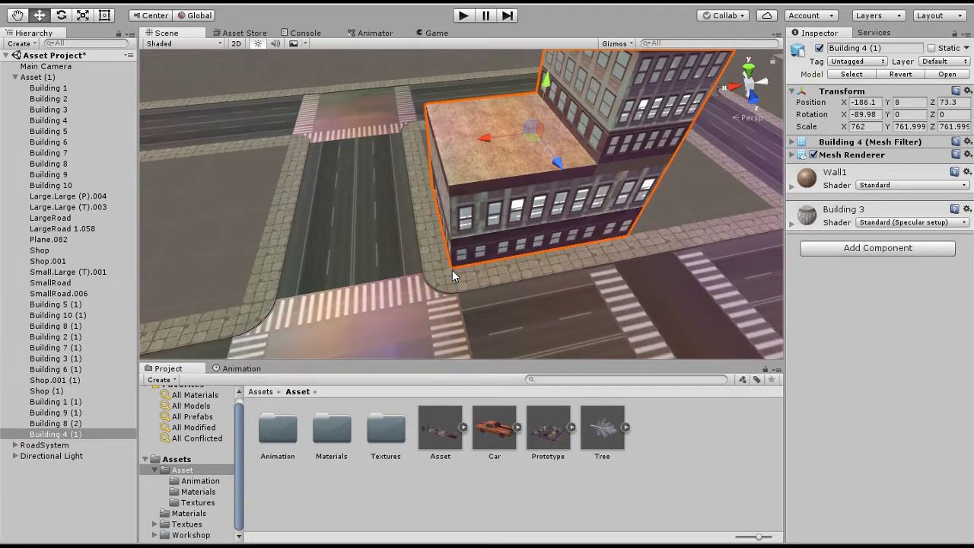
scroll(452, 269, down, 10)
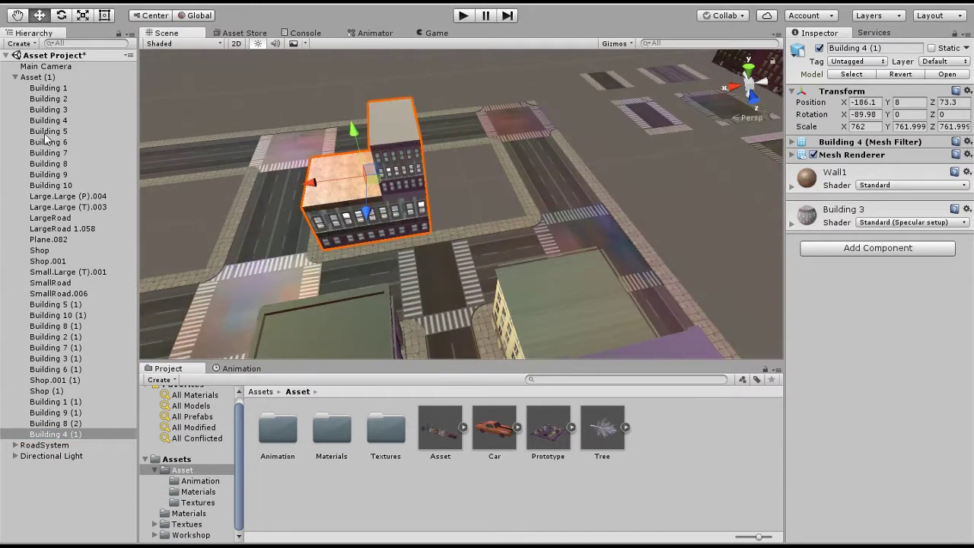
Step: Duplicate Building 3 and move the copy onto the block beside the Building 4 copy
double_click(48, 109)
key(ctrl+d)
scroll(364, 236, down, 5)
middle_drag(394, 255, 603, 214)
scroll(602, 214, down, 2)
drag(606, 179, 299, 278)
middle_drag(299, 278, 729, 147)
drag(707, 155, 464, 228)
Step: Set the Building 3 copy's Y rotation to 90 and vertex-snap its base corner against the Building 4 copy along the sidewalk
click(912, 113)
text(90)
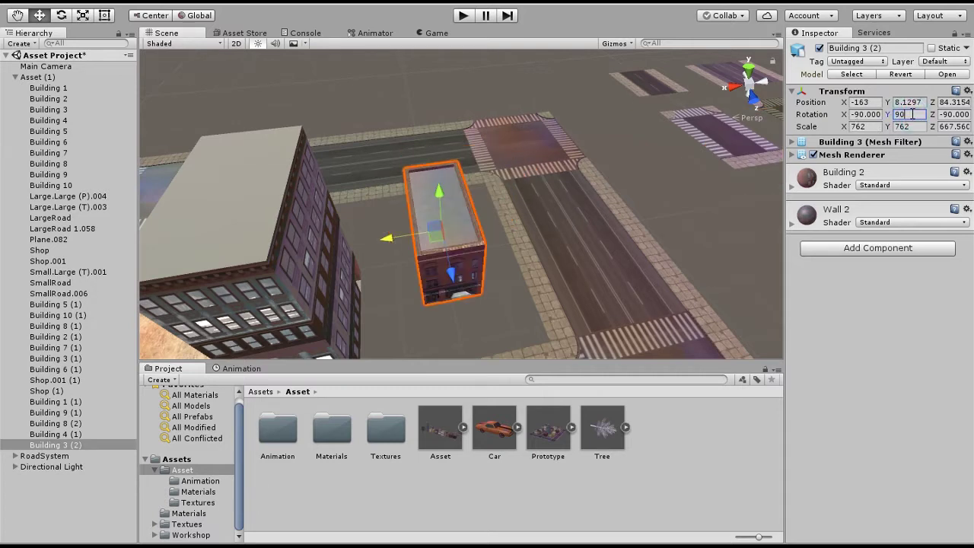
middle_drag(393, 304, 437, 194)
key(v)
drag(453, 200, 396, 263)
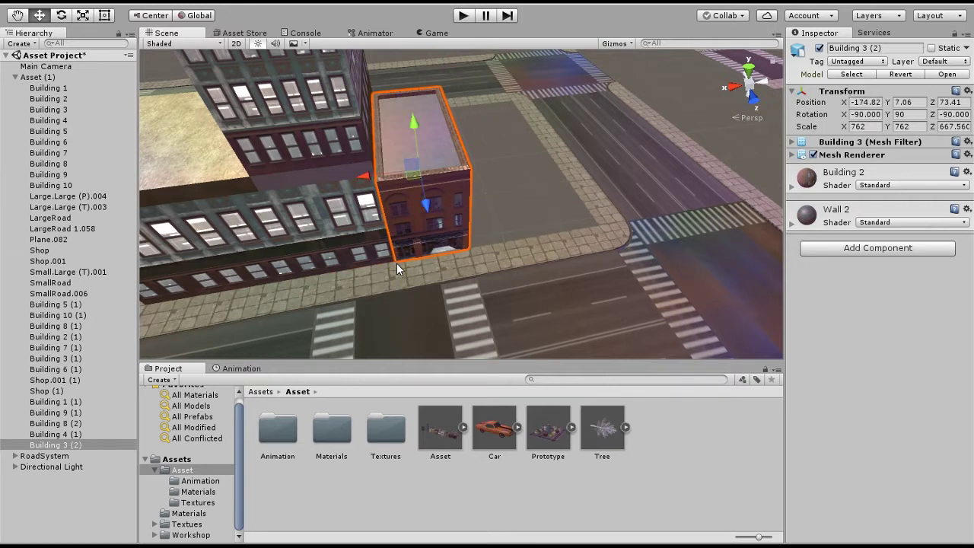
scroll(396, 263, down, 5)
scroll(397, 262, down, 3)
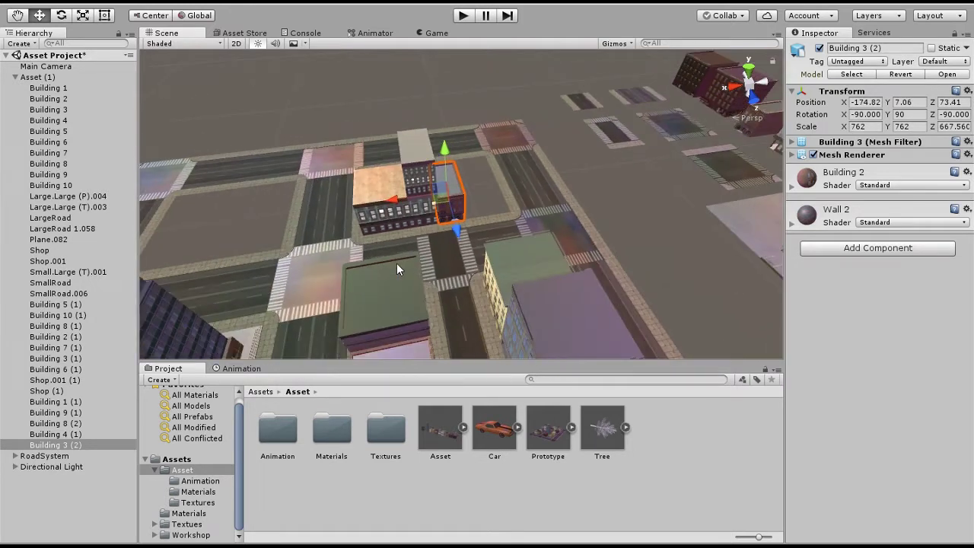
Step: Duplicate Building 1 and move the copy onto the block beside the Building 3 copy
click(671, 96)
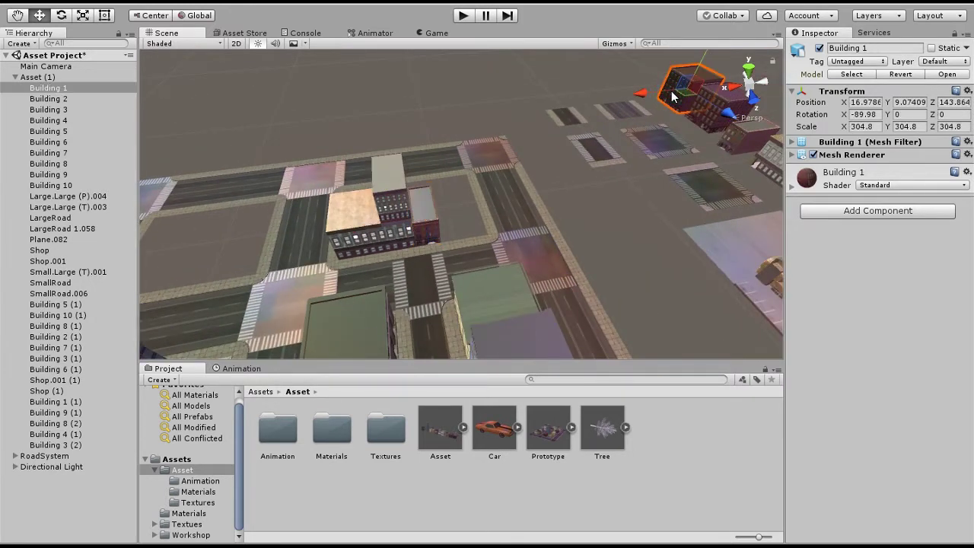
key(ctrl+d)
drag(635, 92, 473, 234)
Step: Set the Building 1 copy's Y rotation to 180 and vertex-snap its base corner to the sidewalk edge at the block's corner
click(900, 115)
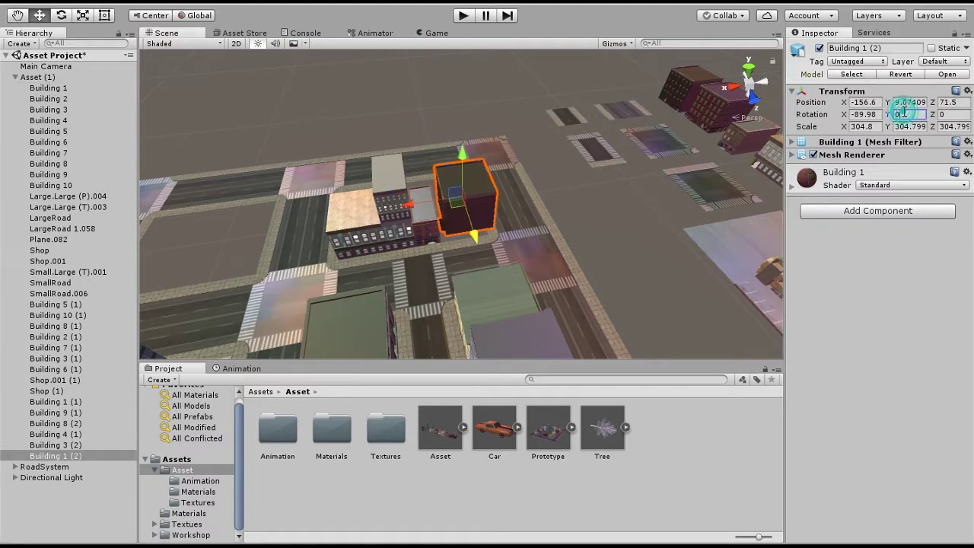
text(18)
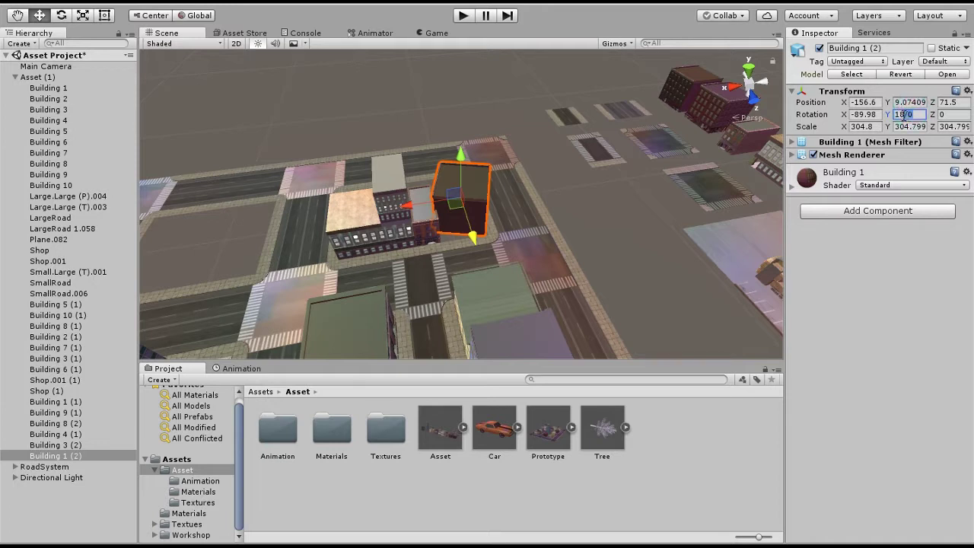
text(0)
scroll(470, 217, up, 3)
alt+drag(493, 211, 402, 207)
scroll(403, 207, up, 4)
middle_drag(402, 208, 425, 210)
scroll(425, 210, up, 2)
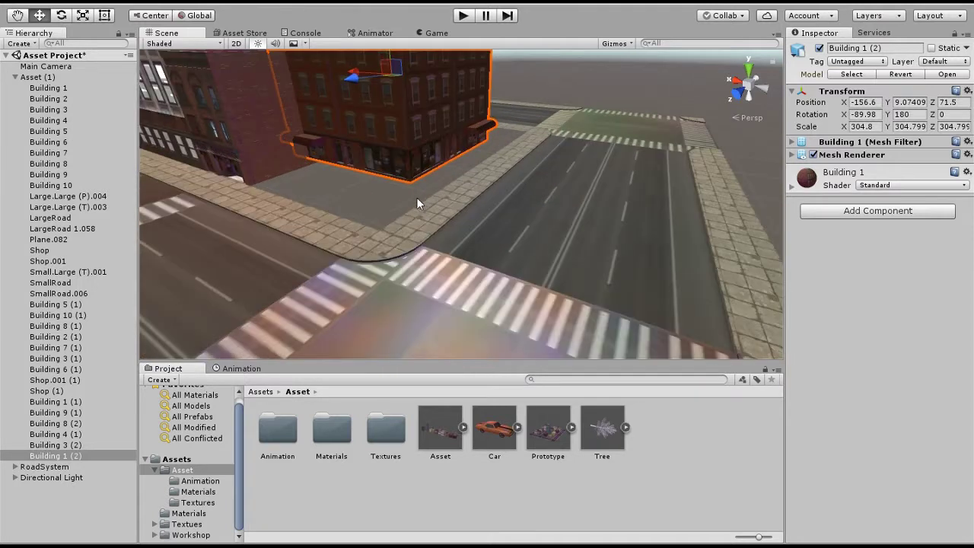
key(v)
drag(411, 190, 557, 128)
scroll(384, 231, down, 3)
scroll(383, 231, down, 3)
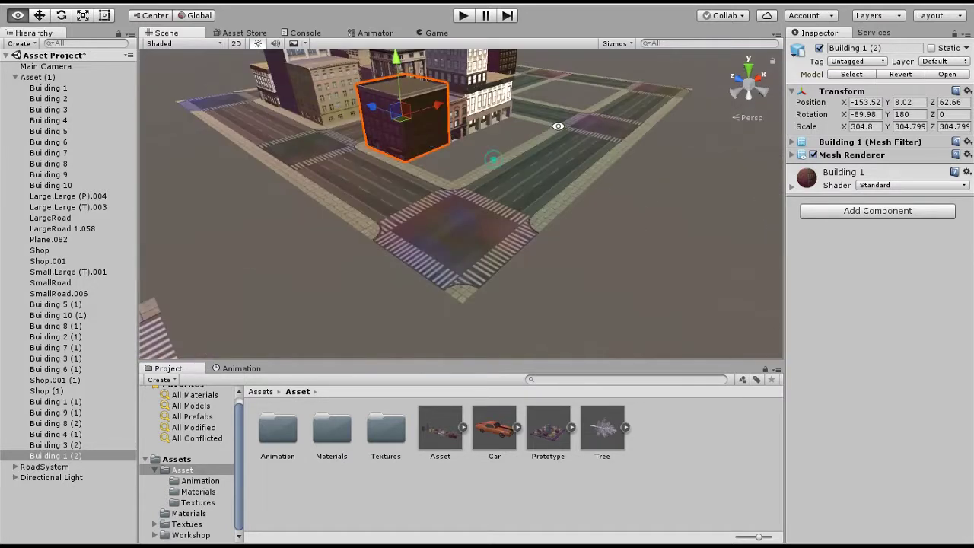
middle_drag(408, 145, 419, 179)
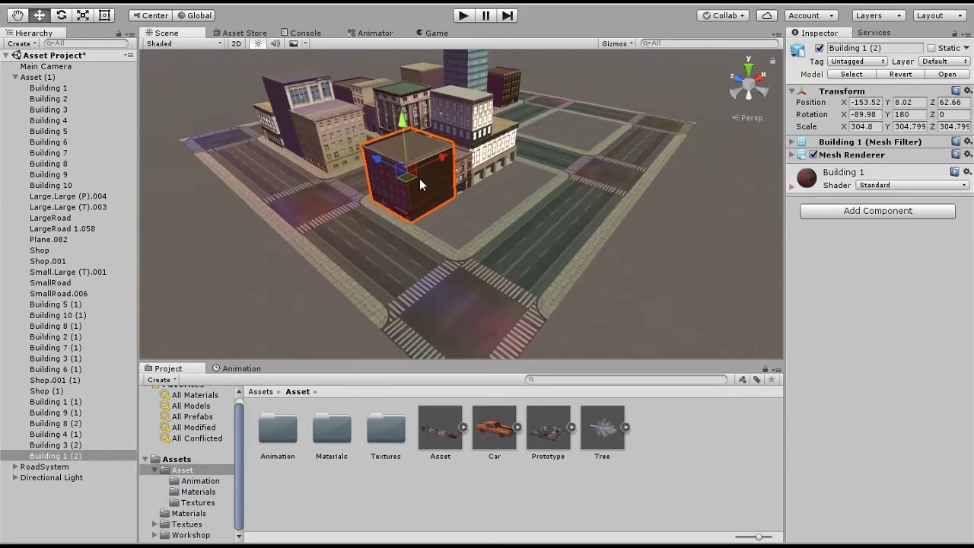
Step: Duplicate the Building 10 copy from the neighbouring block and move the duplicate beside the new Building 1 copy, toward the layout's outer intersection
key(alt)
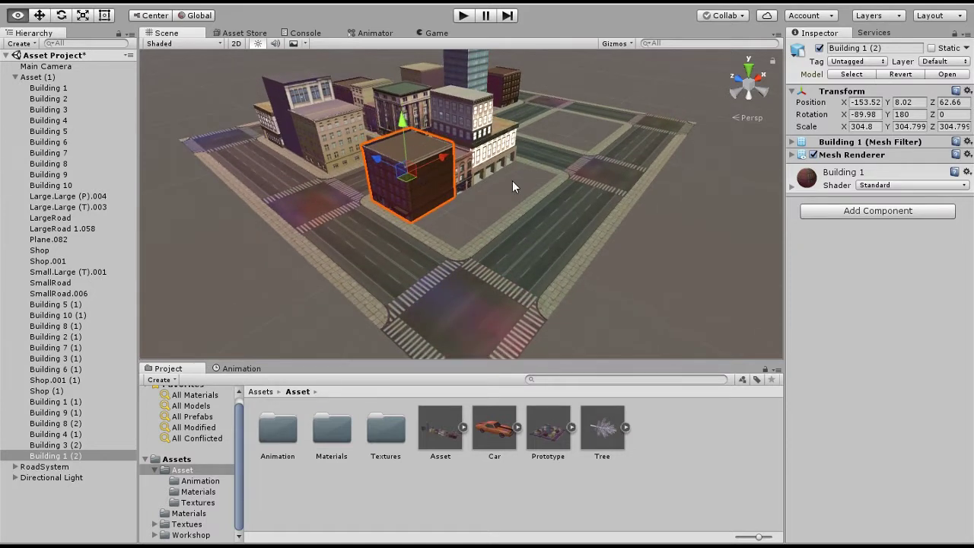
key(alt)
alt+drag(478, 181, 458, 198)
click(308, 107)
key(ctrl+d)
alt+drag(396, 177, 536, 199)
drag(349, 133, 420, 164)
Step: Set the new Building 10 copy's Y rotation to 90 and vertex-snap it to the block's outer corner
drag(890, 116, 919, 116)
click(920, 114)
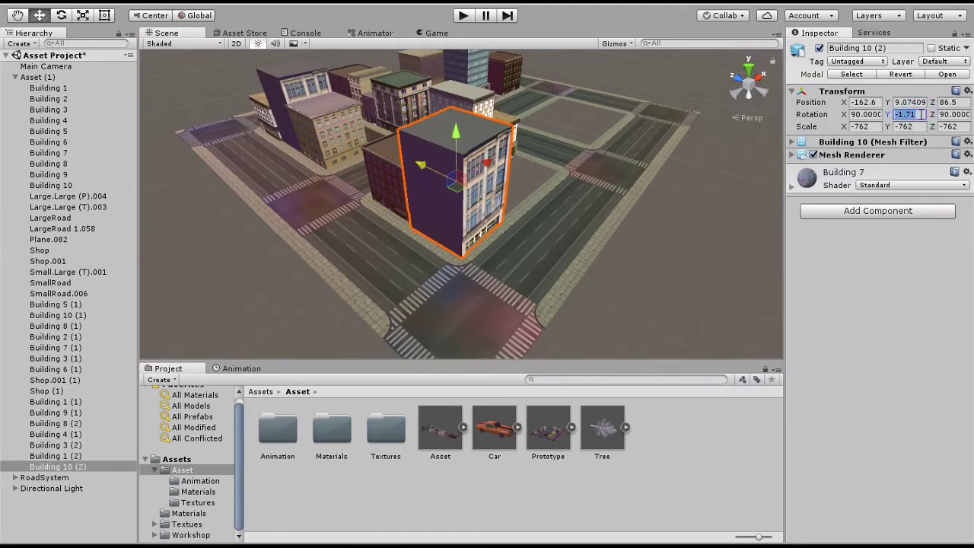
text(90)
scroll(519, 210, up, 7)
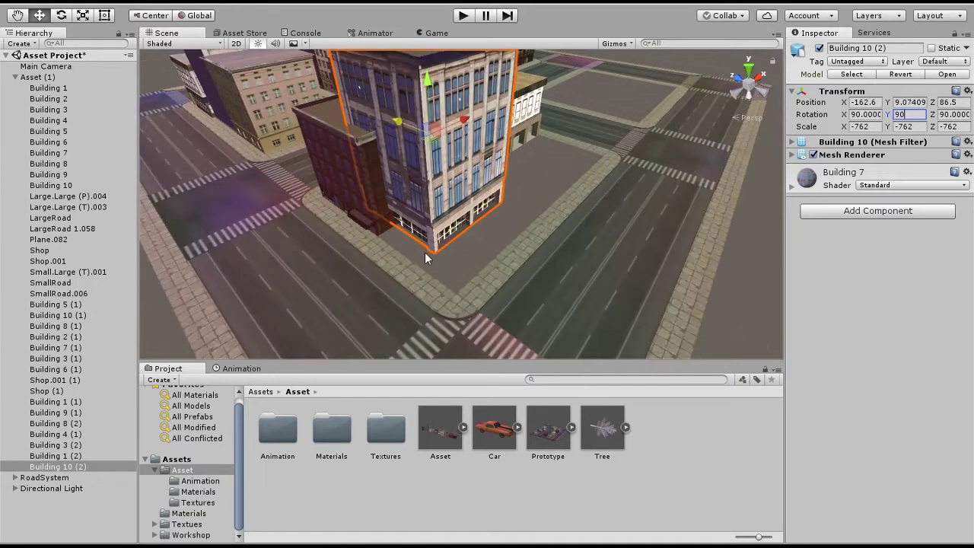
drag(392, 121, 439, 203)
scroll(462, 292, down, 6)
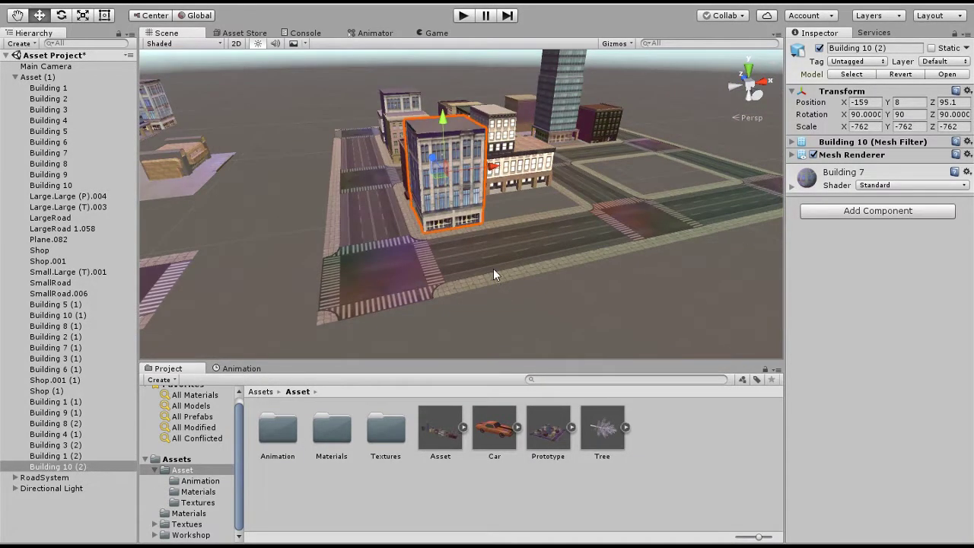
Step: Duplicate Building 7, move the copy away from the source row and set its Y rotation to 90
key(alt)
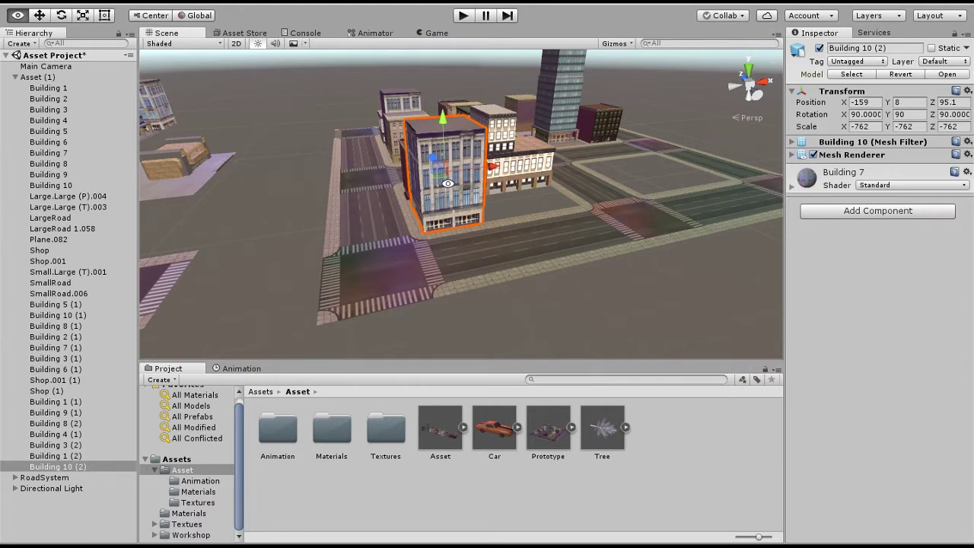
alt+drag(386, 168, 245, 181)
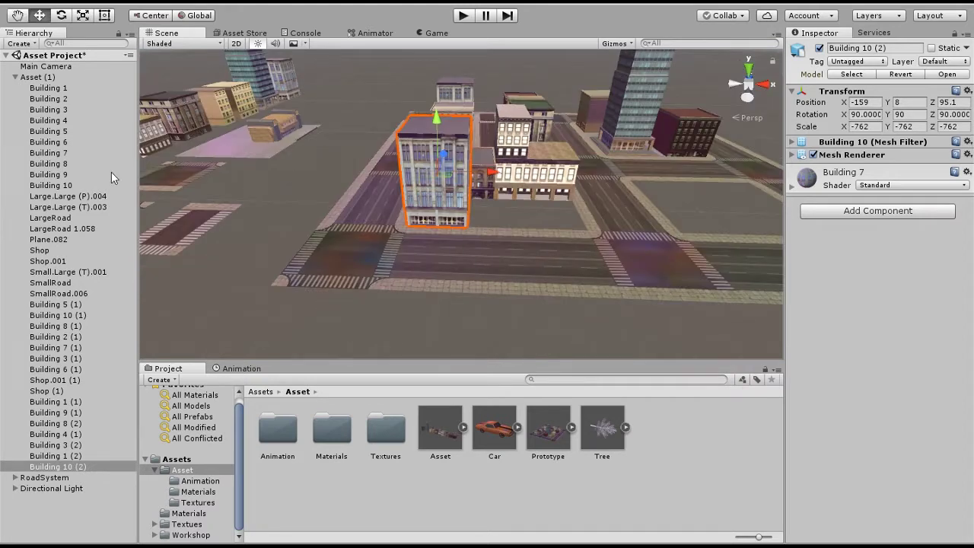
click(62, 152)
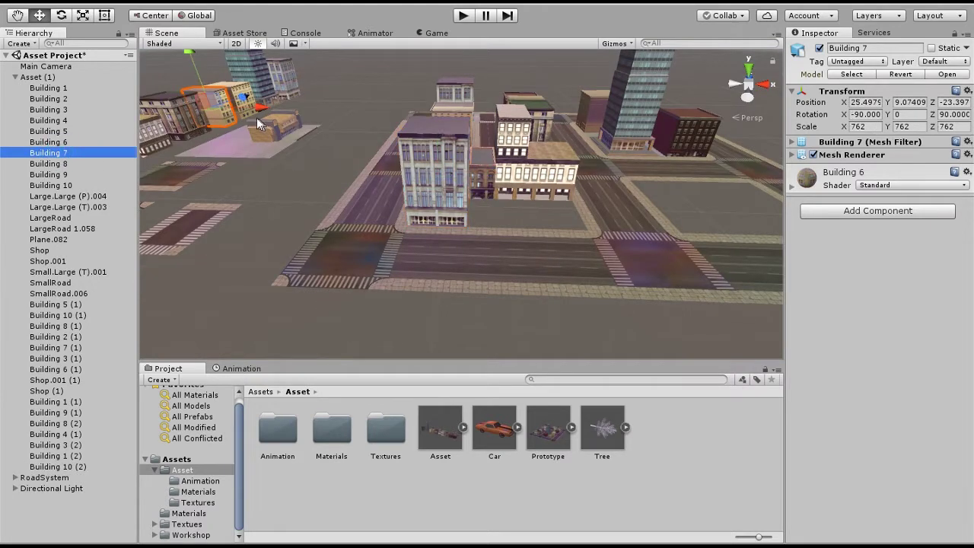
key(ctrl+d)
drag(258, 108, 805, 99)
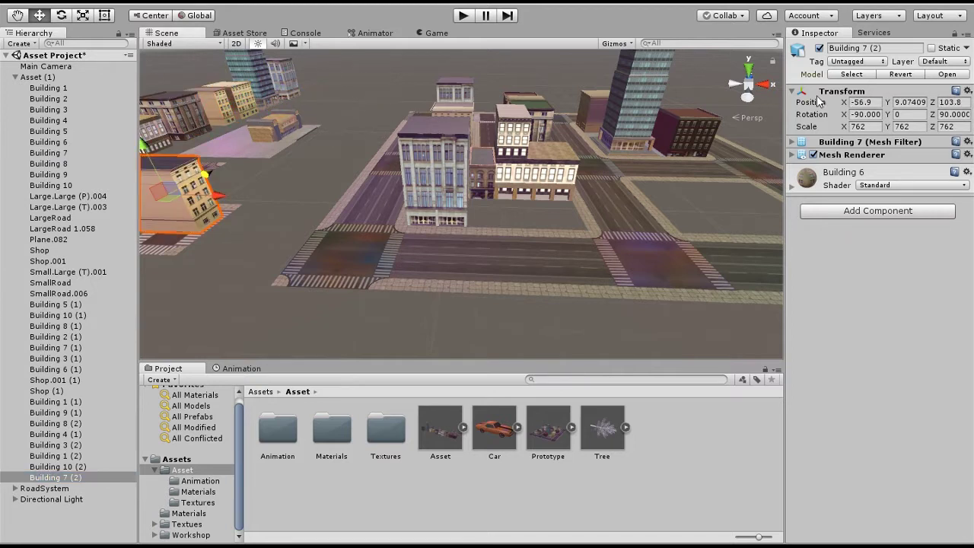
click(898, 114)
text(90)
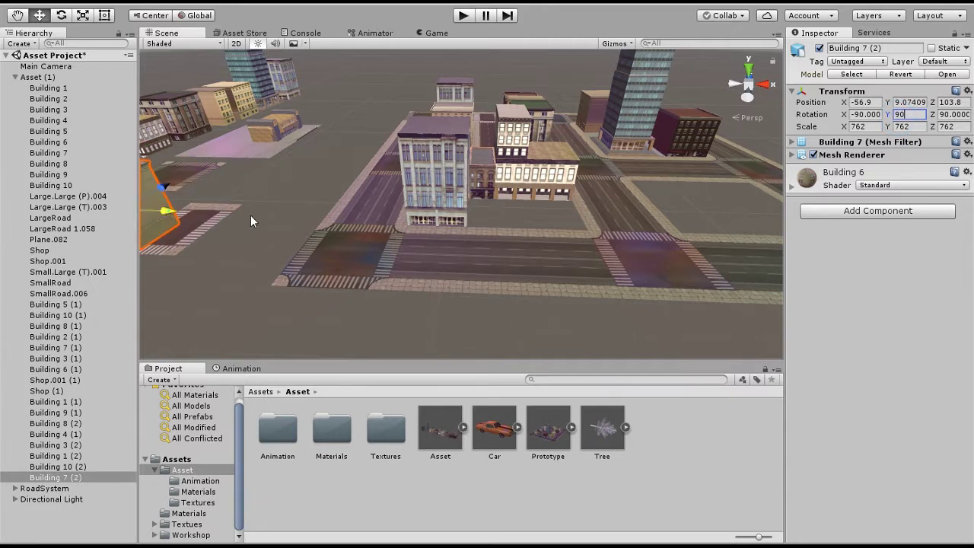
Step: Move the Building 7 copy onto the block and vertex-snap it to the sidewalk edge beside the new Building 10 copy
drag(167, 211, 519, 251)
drag(487, 196, 487, 161)
scroll(476, 223, up, 3)
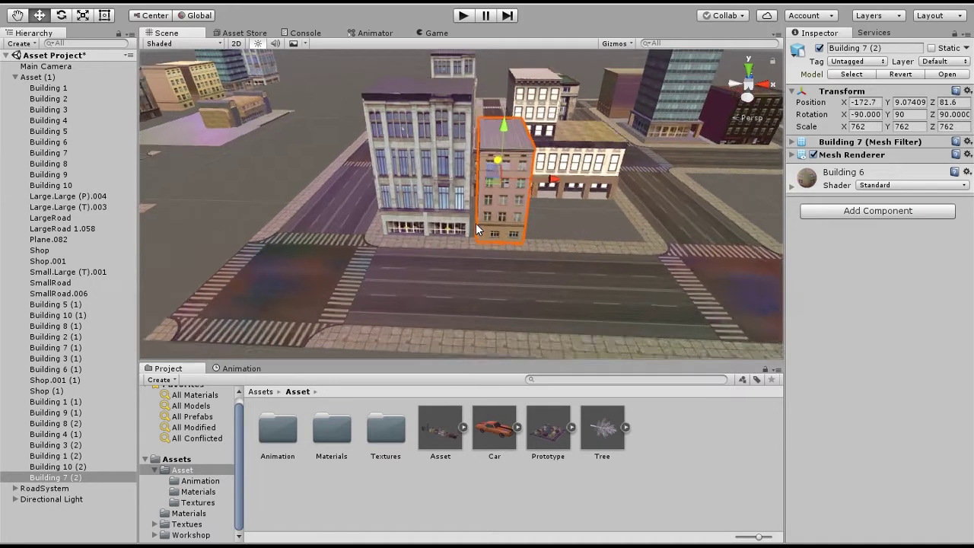
scroll(477, 261, up, 2)
drag(478, 255, 393, 213)
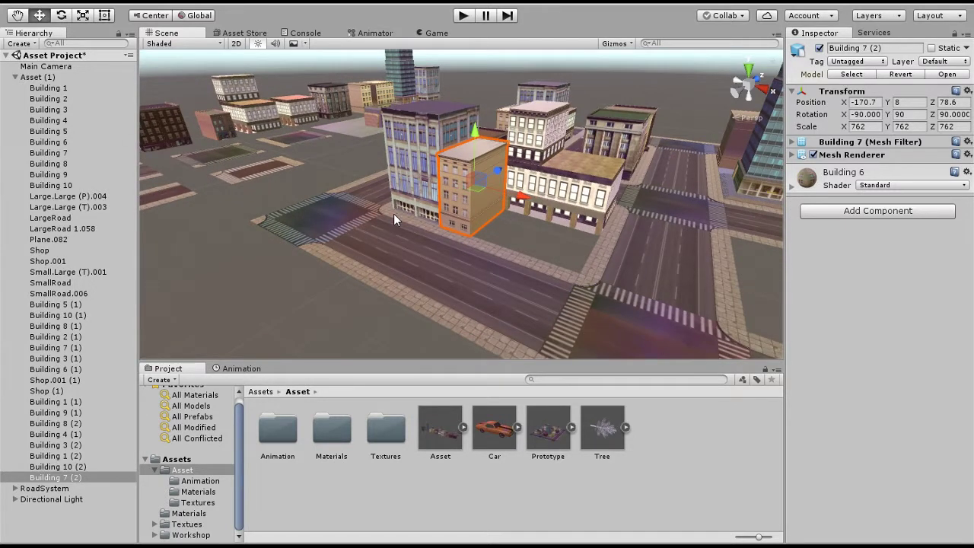
scroll(393, 213, down, 2)
key(w)
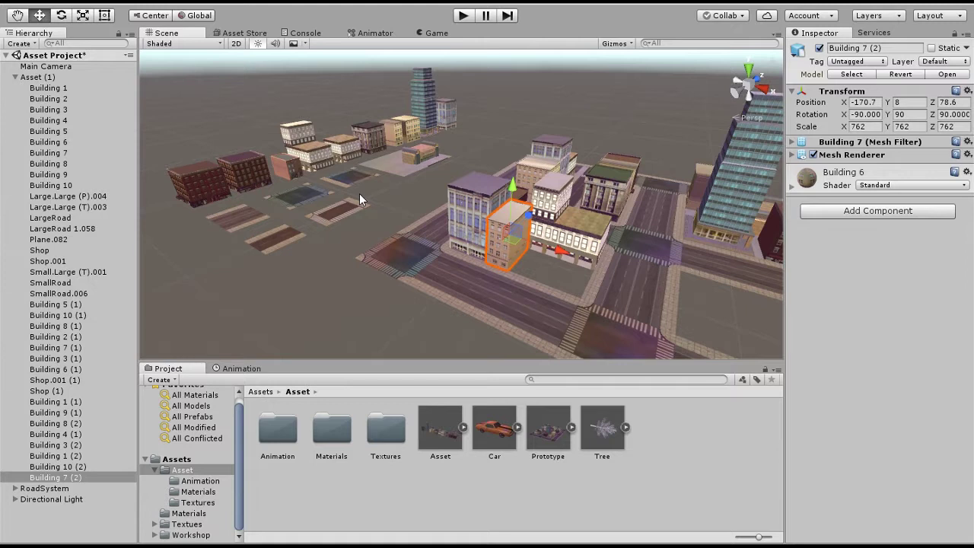
Step: Duplicate Building 6 and move the copy onto the block's remaining space beside the Building 7 copy
click(66, 143)
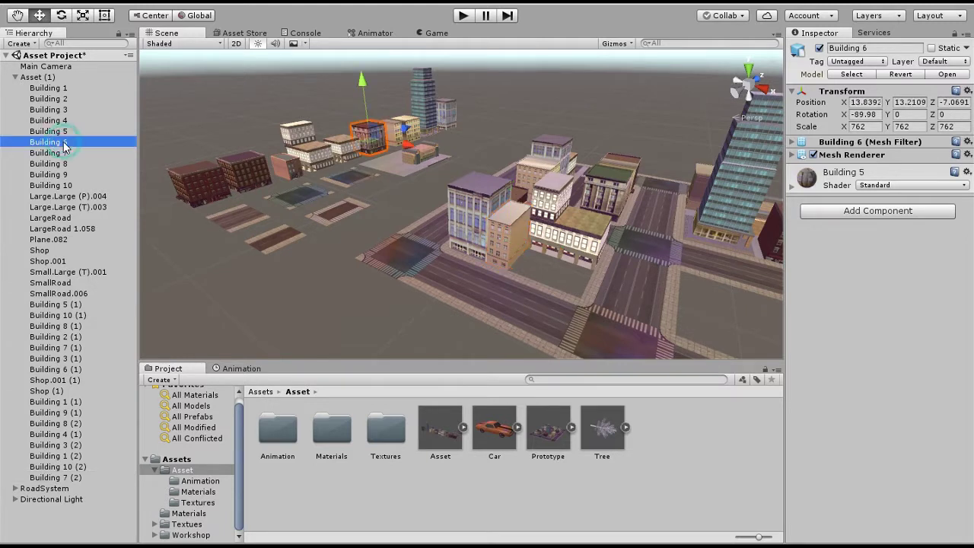
key(ctrl+d)
drag(419, 143, 553, 196)
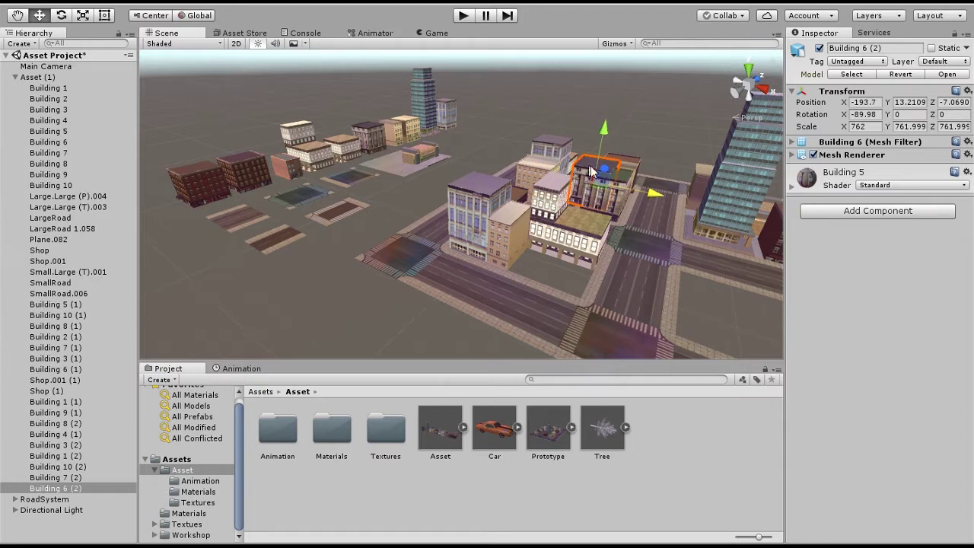
drag(605, 168, 561, 215)
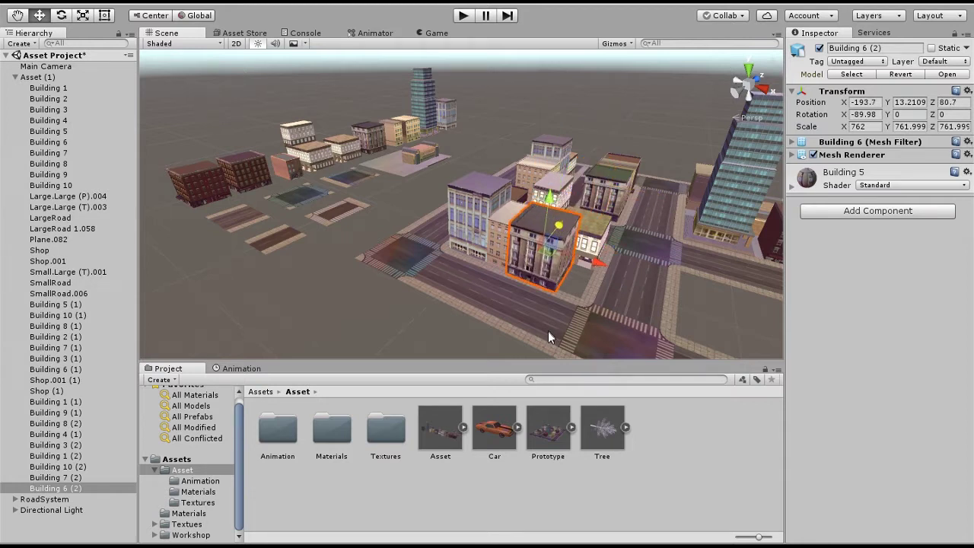
Step: Vertex-snap the Building 6 copy's base corner to the sidewalk edge at the block's last empty corner
scroll(549, 330, up, 5)
middle_drag(558, 306, 529, 280)
scroll(531, 283, up, 3)
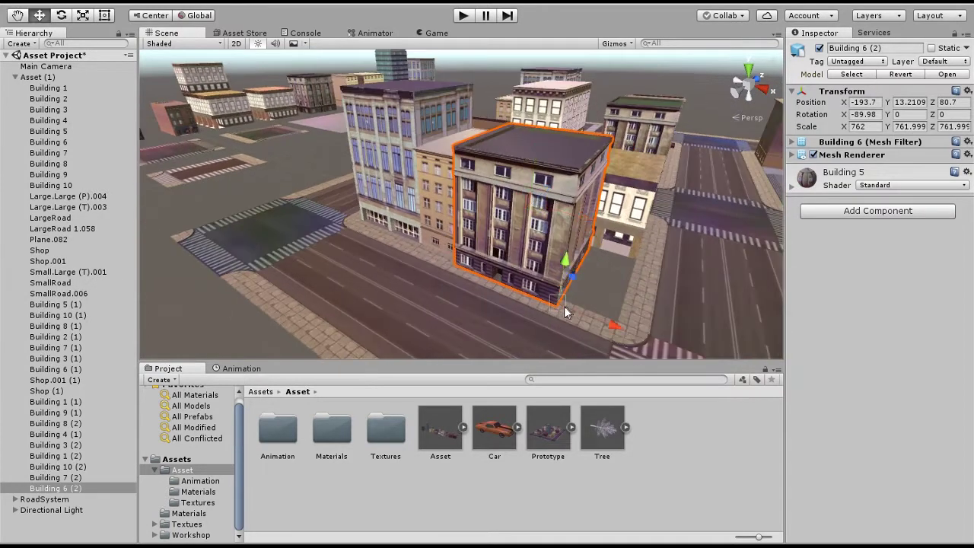
drag(567, 310, 606, 316)
Step: Duplicate the narrow Building 3 copy and vertex-snap the duplicate into the gap between the new Building 7 and Building 6 copies
alt+drag(499, 257, 258, 255)
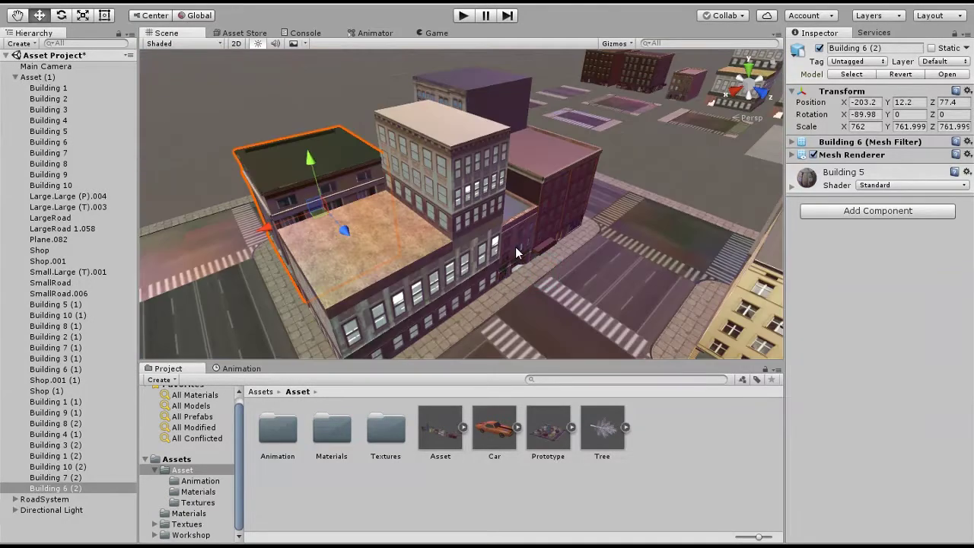
click(515, 247)
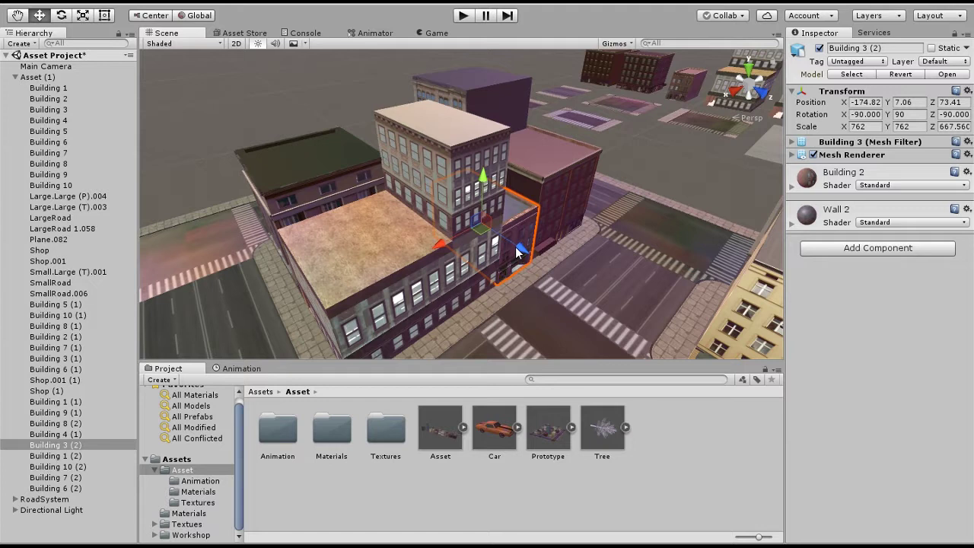
key(ctrl+d)
drag(515, 246, 494, 297)
scroll(484, 312, up, 4)
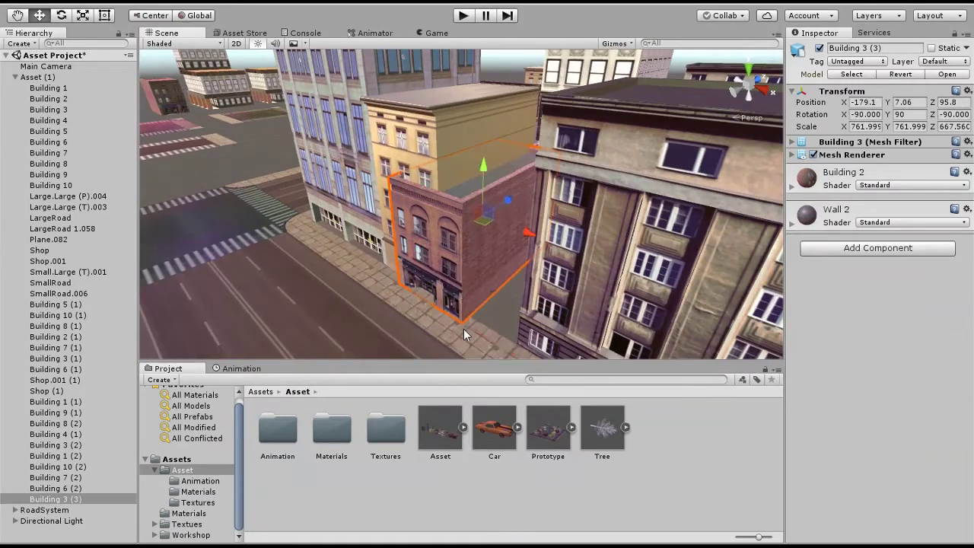
drag(463, 329, 514, 346)
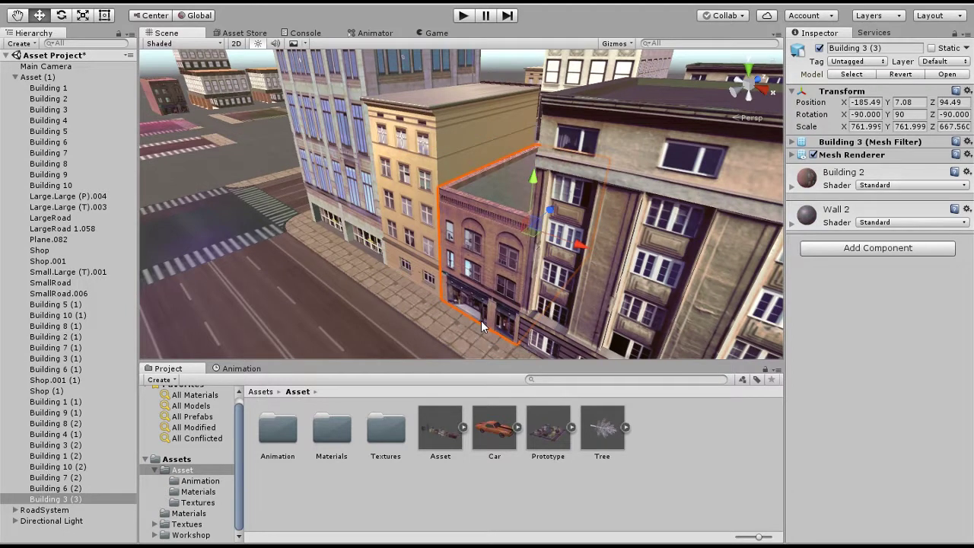
scroll(481, 324, down, 10)
click(283, 305)
Step: Duplicate the original Building 5 and move the copy onto the remaining empty city block
alt+drag(283, 302, 359, 251)
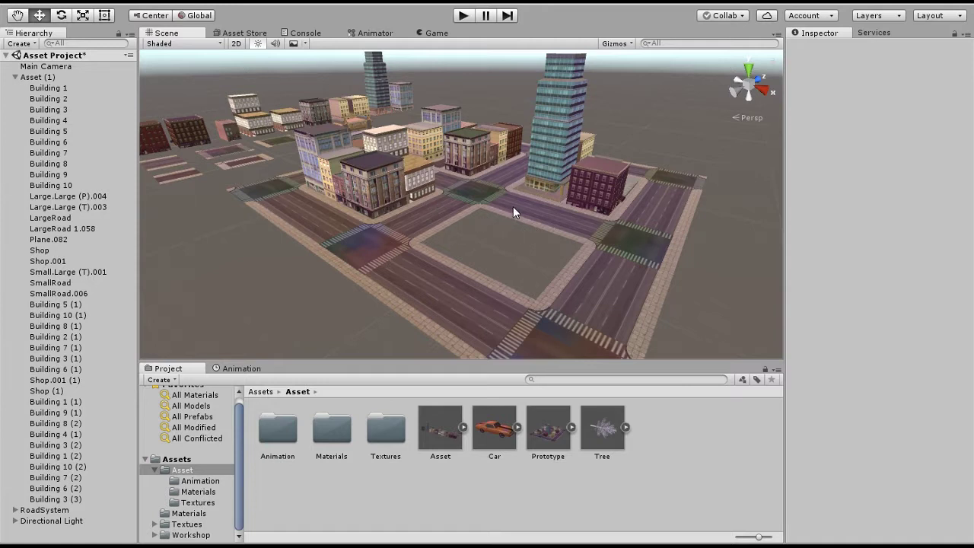
alt+drag(528, 235, 403, 244)
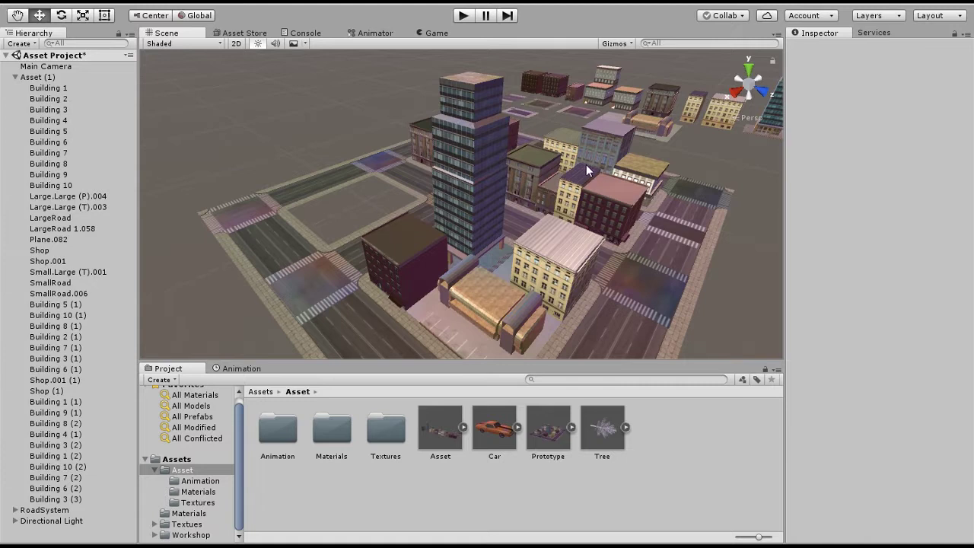
alt+drag(592, 182, 344, 193)
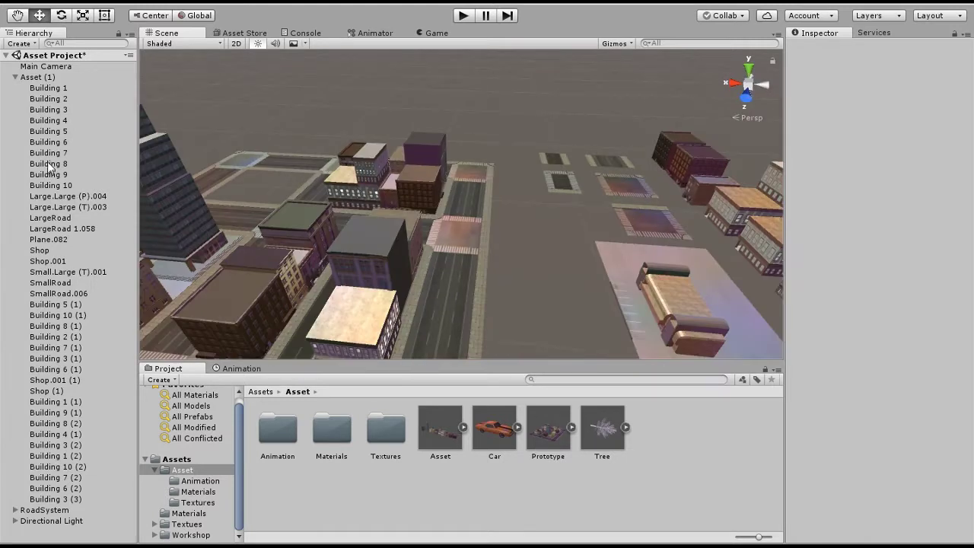
click(55, 131)
scroll(571, 237, down, 3)
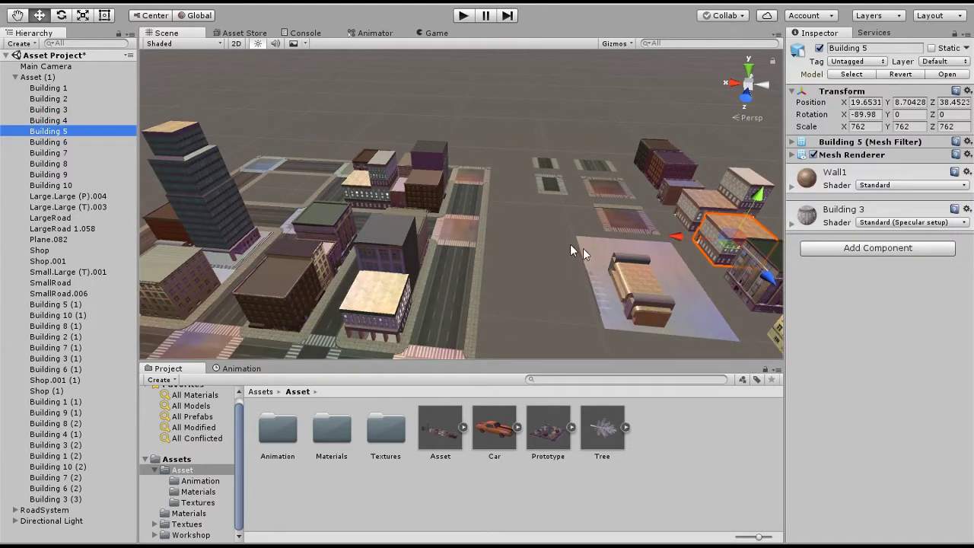
key(ctrl+d)
drag(268, 222, 519, 171)
Step: Vertex-snap the Building 5 copy's base corner to the sidewalk edge at the empty block's outer corner
scroll(519, 171, up, 5)
key(v)
drag(404, 215, 403, 233)
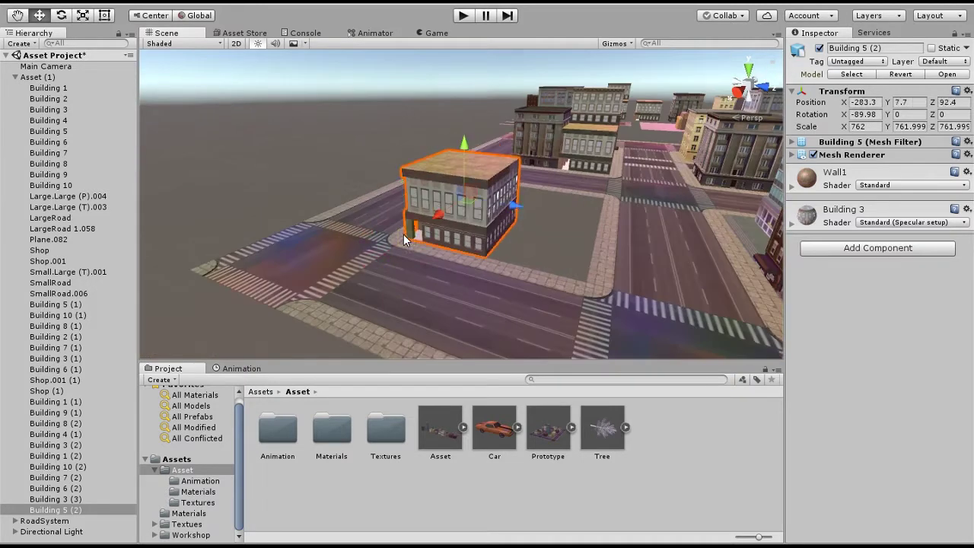
scroll(403, 233, down, 5)
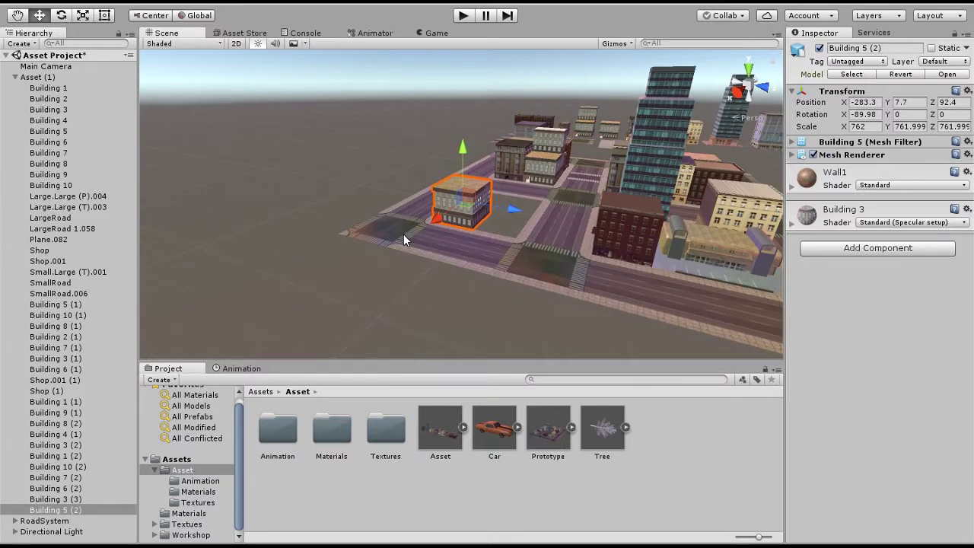
Step: Duplicate the original Building 3, move the copy onto the block behind the Building 5 copy and set its Y rotation to 90
click(49, 110)
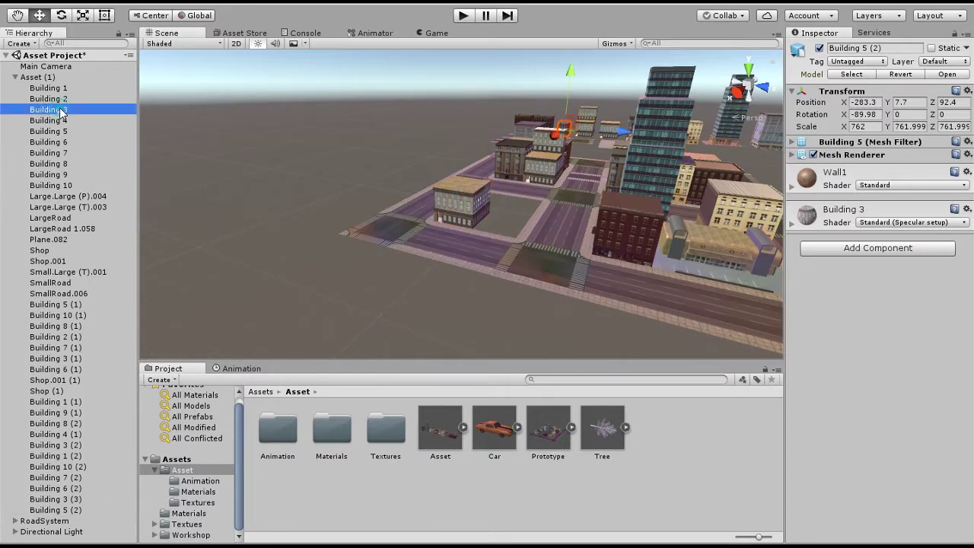
key(ctrl+d)
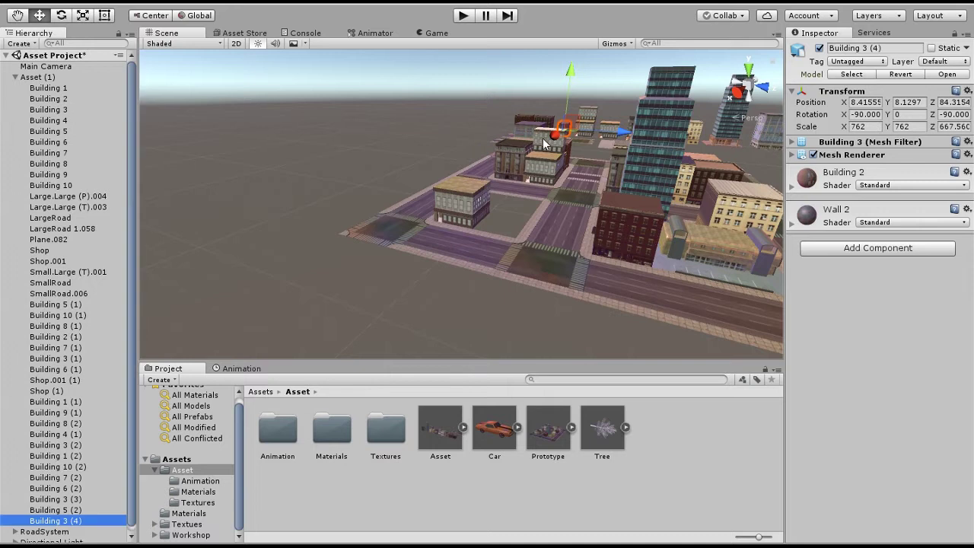
drag(555, 137, 524, 171)
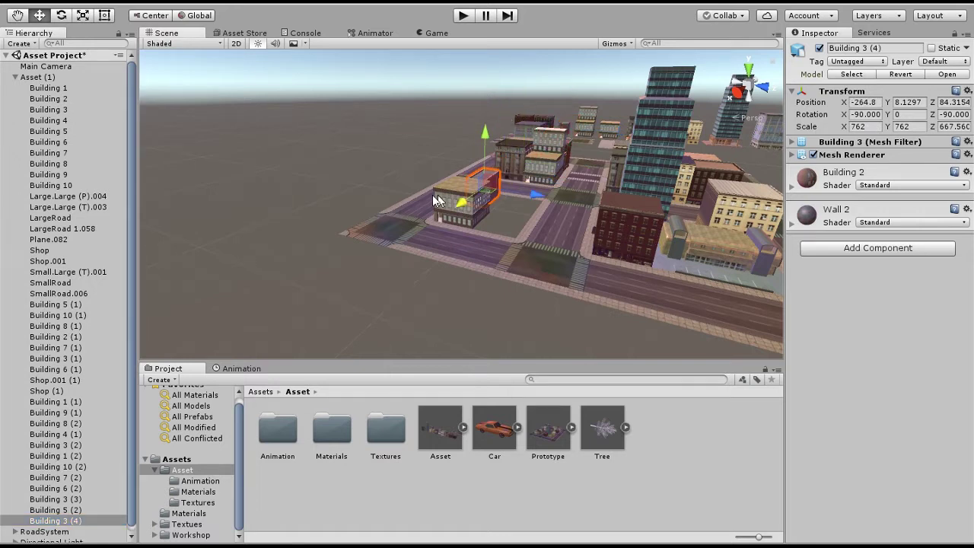
click(907, 114)
text(90)
Step: Vertex-snap the Building 3 copy against the side of the Building 5 copy along the sidewalk edge
scroll(501, 217, up, 1)
scroll(501, 211, up, 5)
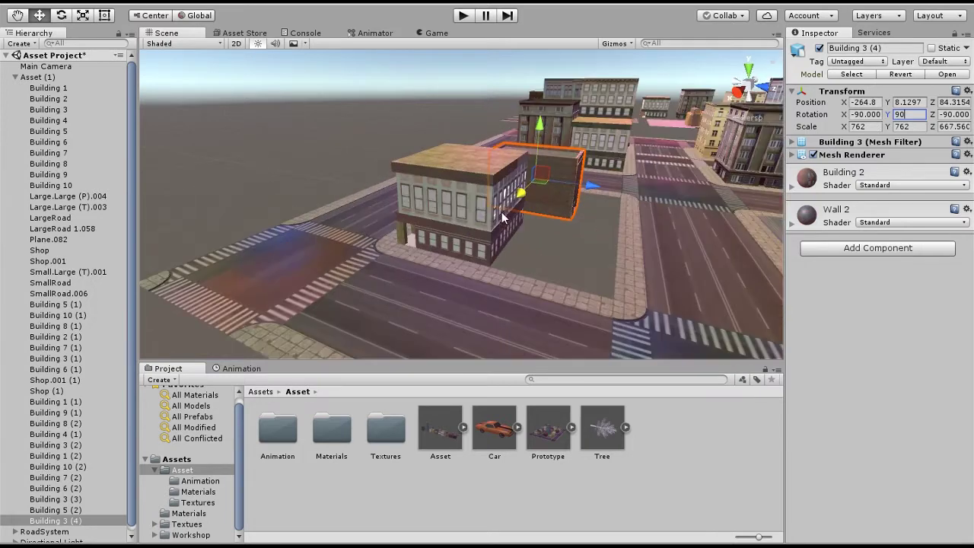
drag(586, 191, 516, 268)
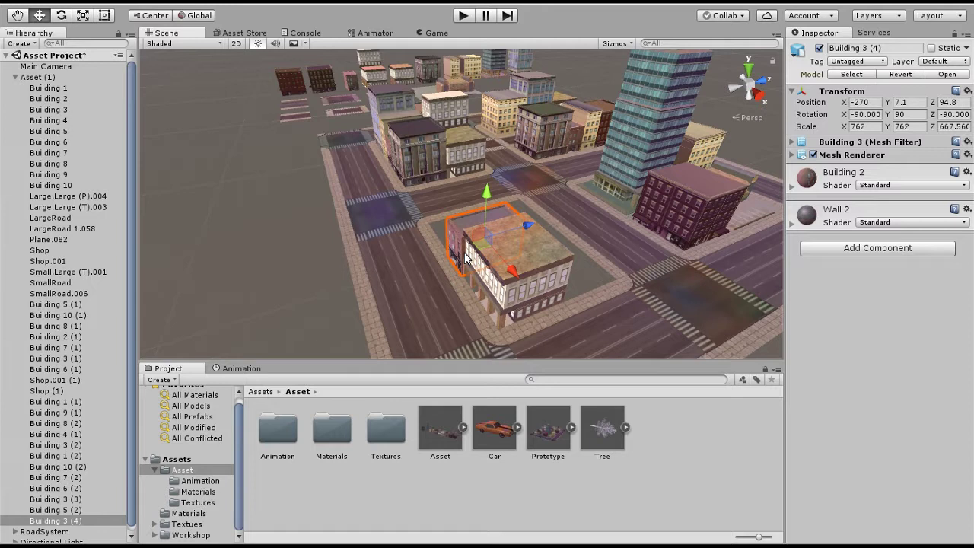
alt+drag(465, 258, 472, 283)
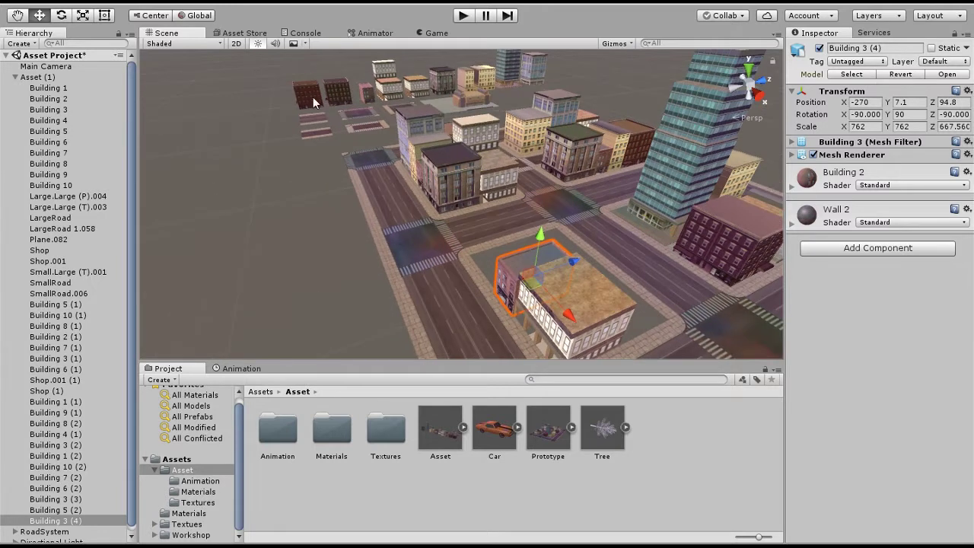
Step: Duplicate the original Building 1, move the copy onto the block near the Building 3 copy and set its Y rotation to 90
click(313, 97)
key(ctrl+d)
drag(308, 106, 355, 311)
drag(402, 259, 534, 235)
alt+drag(465, 266, 715, 277)
click(910, 114)
text(90)
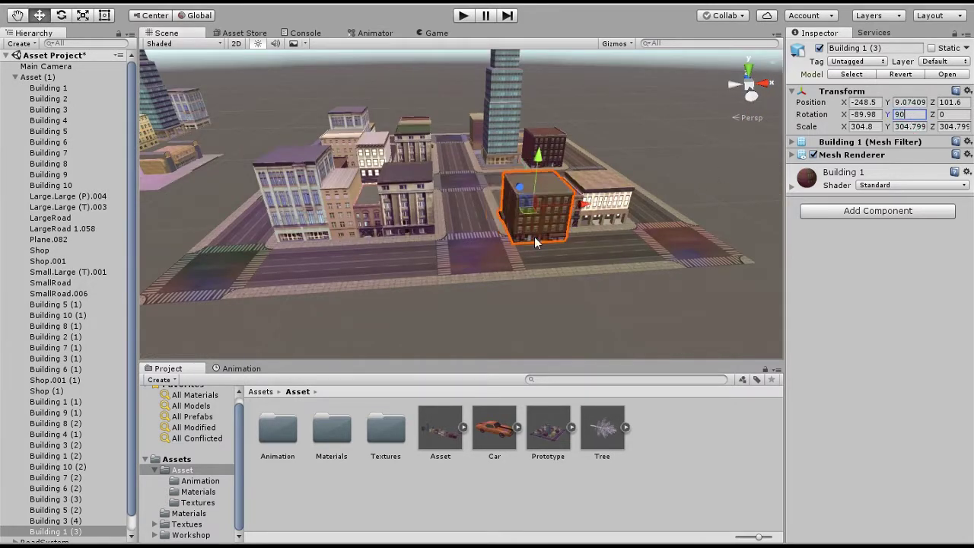
Step: Vertex-snap the Building 1 copy into place on the block beside the Building 3 copy
scroll(534, 236, up, 5)
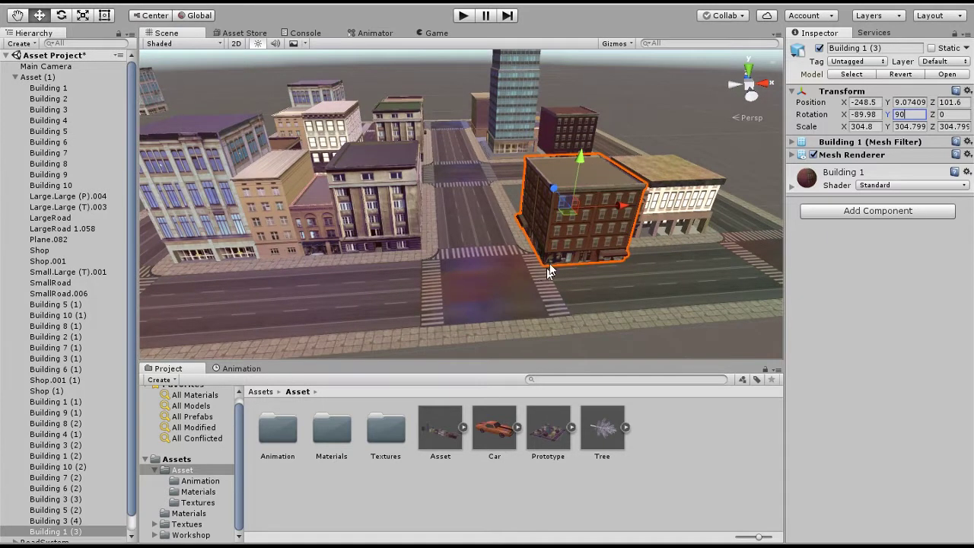
drag(562, 192, 427, 254)
scroll(670, 264, up, 3)
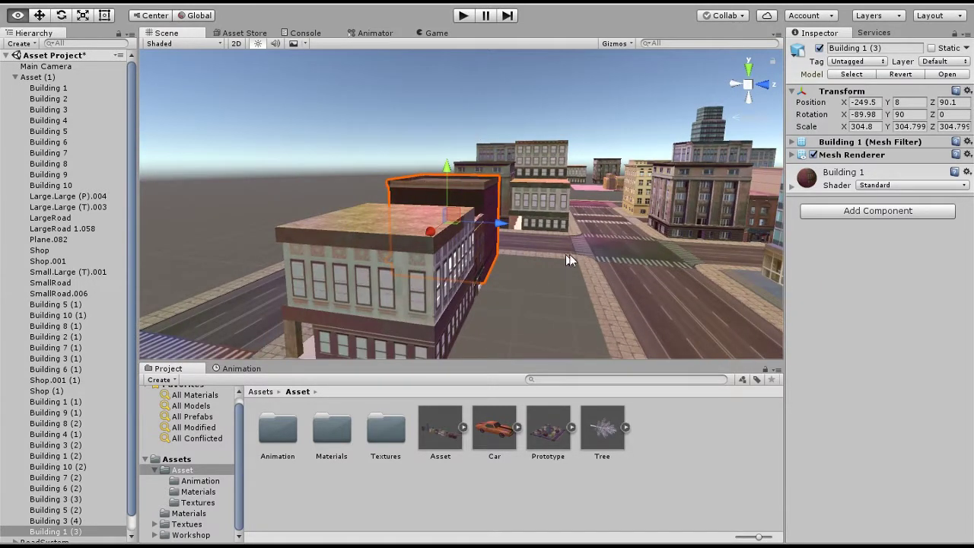
Step: Duplicate the original Building 10 and move the copy onto the block's free corner next to the Building 1 copy
alt+drag(702, 217, 710, 135)
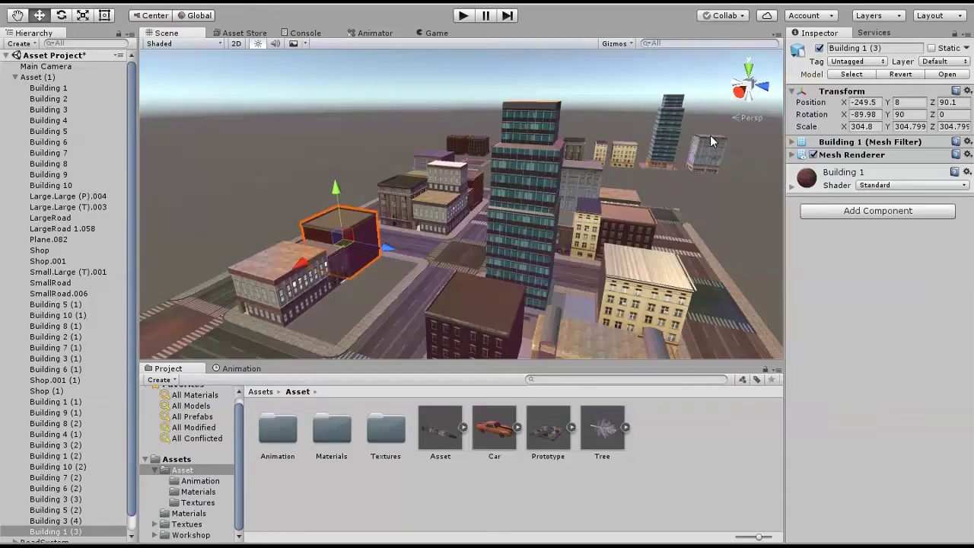
click(706, 156)
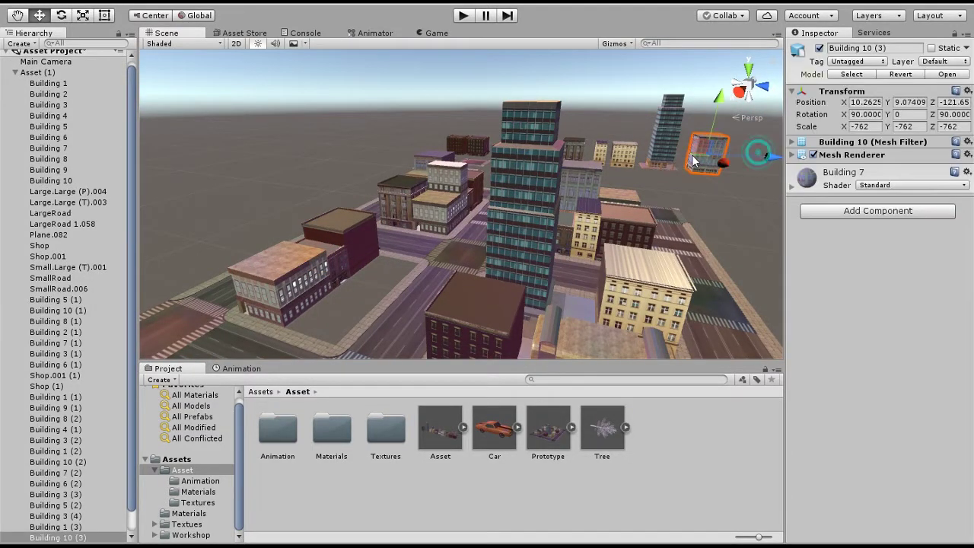
click(731, 152)
click(703, 151)
drag(772, 155, 555, 213)
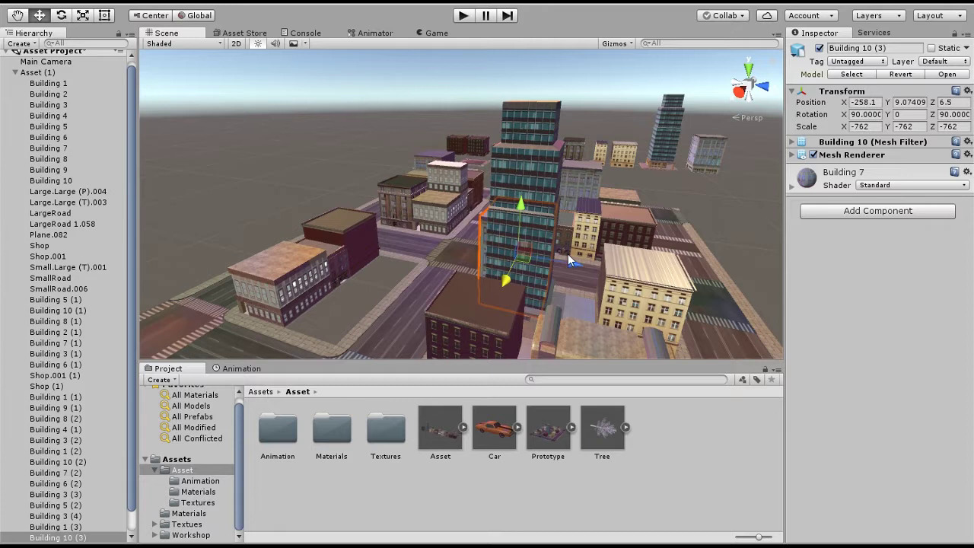
drag(543, 263, 440, 255)
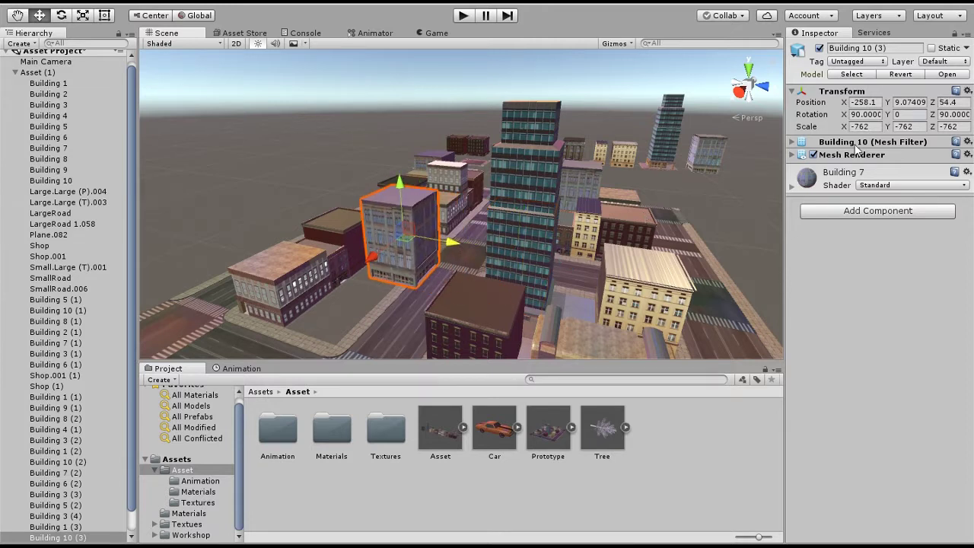
Step: Set the Building 10 copy's Y rotation to -90
click(910, 114)
text(90)
double_click(912, 114)
text(-90)
Step: Vertex-snap the Building 10 copy's base corner to the sidewalk edge beside the Building 1 copy
scroll(425, 299, up, 1)
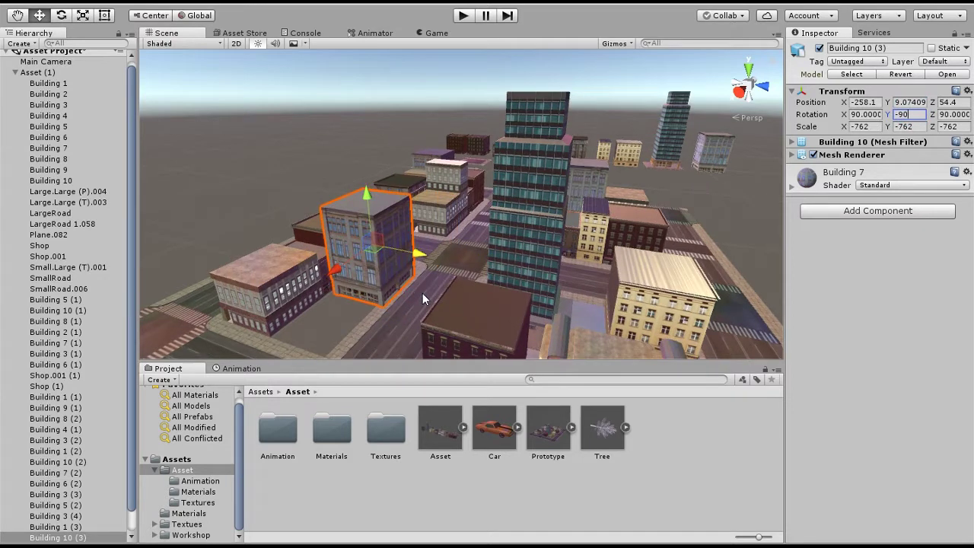
scroll(424, 299, up, 2)
alt+drag(492, 242, 360, 230)
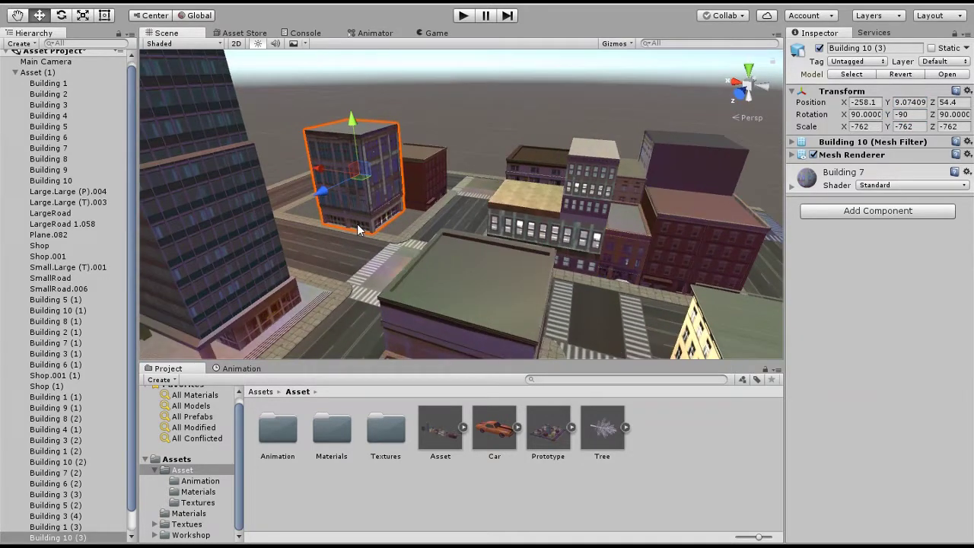
alt+right_drag(351, 216, 700, 281)
key(v)
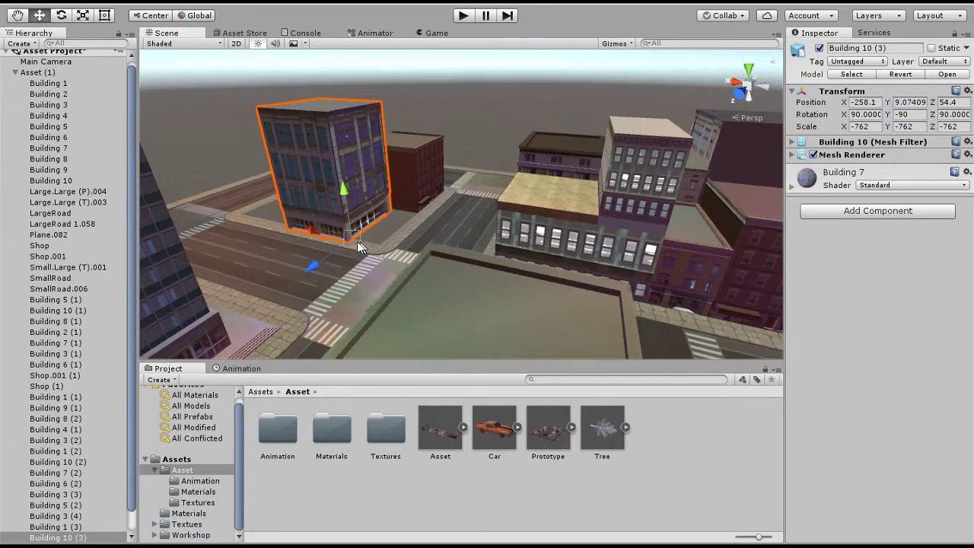
drag(350, 246, 631, 216)
scroll(630, 217, down, 4)
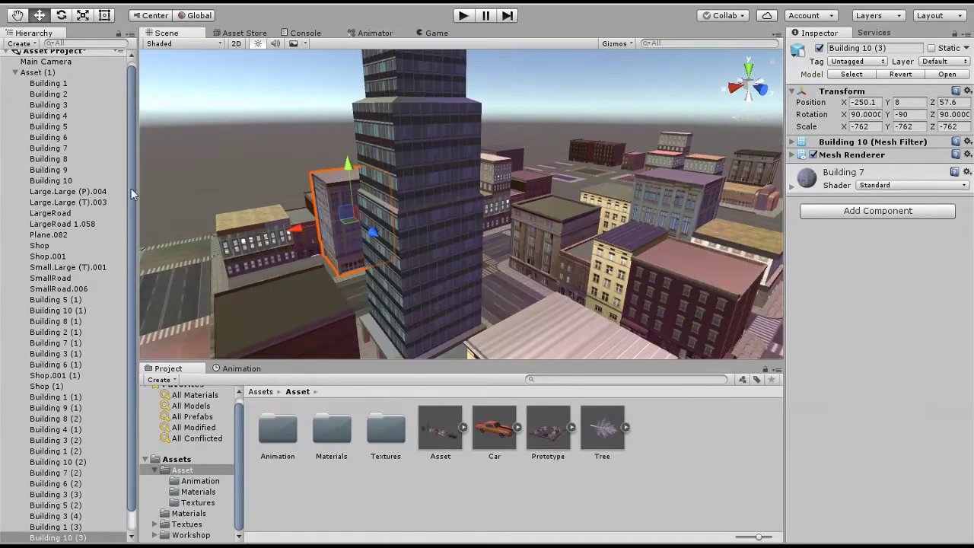
Step: Duplicate the original Building 7, set the copy's Y rotation to 90 and move it onto the block near the Building 10 copy
click(59, 149)
scroll(341, 191, down, 5)
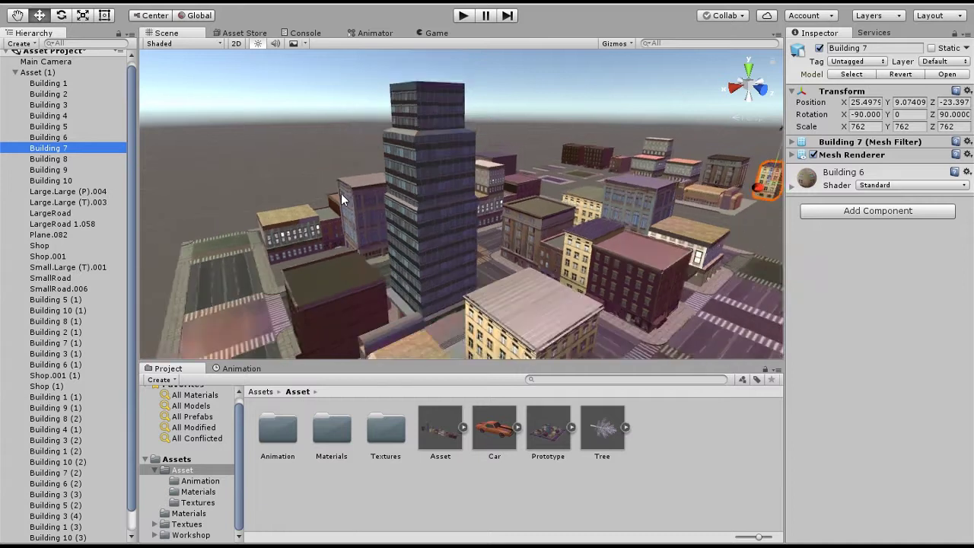
key(ctrl+d)
drag(641, 185, 465, 300)
click(907, 115)
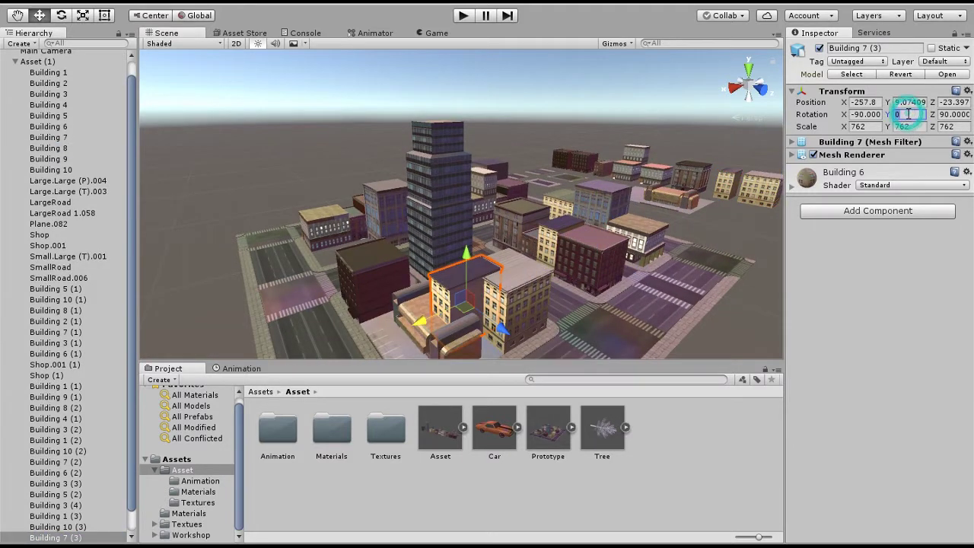
text(90)
drag(498, 307, 355, 258)
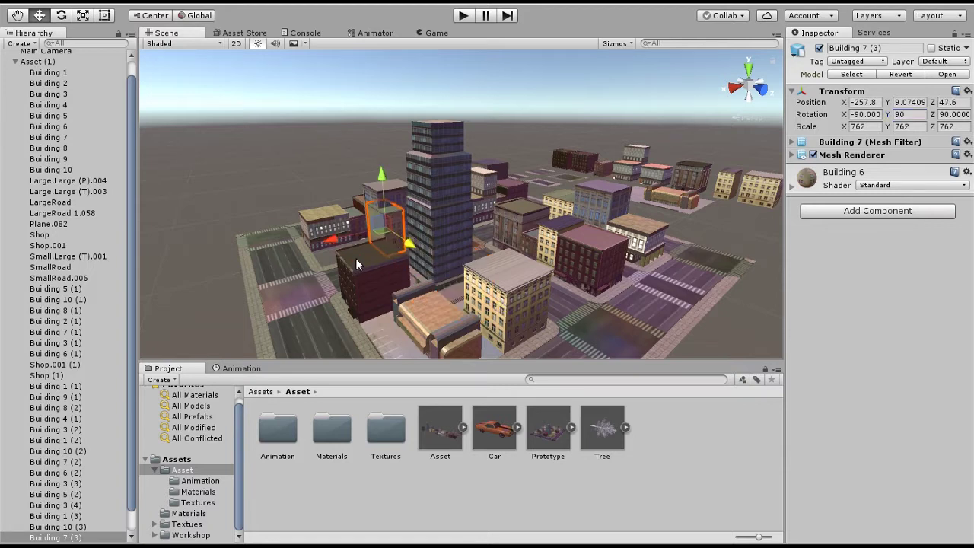
Step: Vertex-snap the Building 7 copy to the sidewalk edge directly beside the Building 10 copy
middle_drag(360, 251, 506, 272)
key(f)
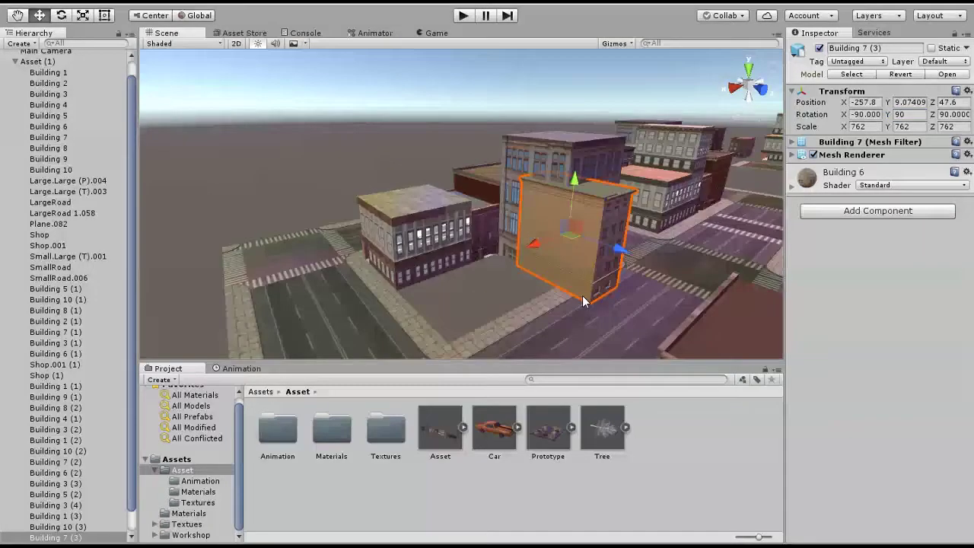
mouse_move(593, 309)
mouse_down()
mouse_move(536, 296)
mouse_move(576, 308)
mouse_up()
scroll(576, 307, down, 7)
middle_drag(607, 284, 555, 292)
scroll(556, 291, down, 4)
scroll(555, 291, down, 2)
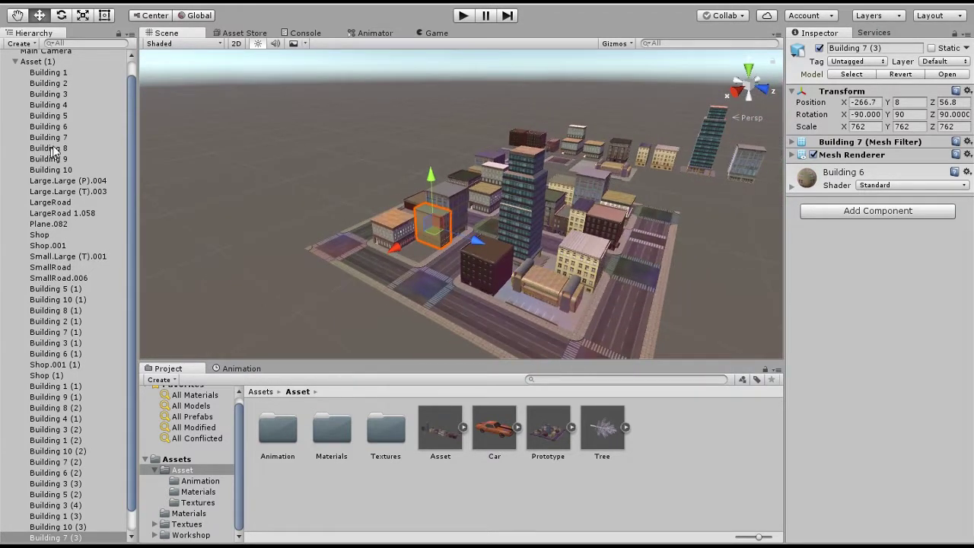
Step: Duplicate the original Building 6 and move the copy onto the block's remaining space between the Building 5 and Building 7 copies
click(57, 128)
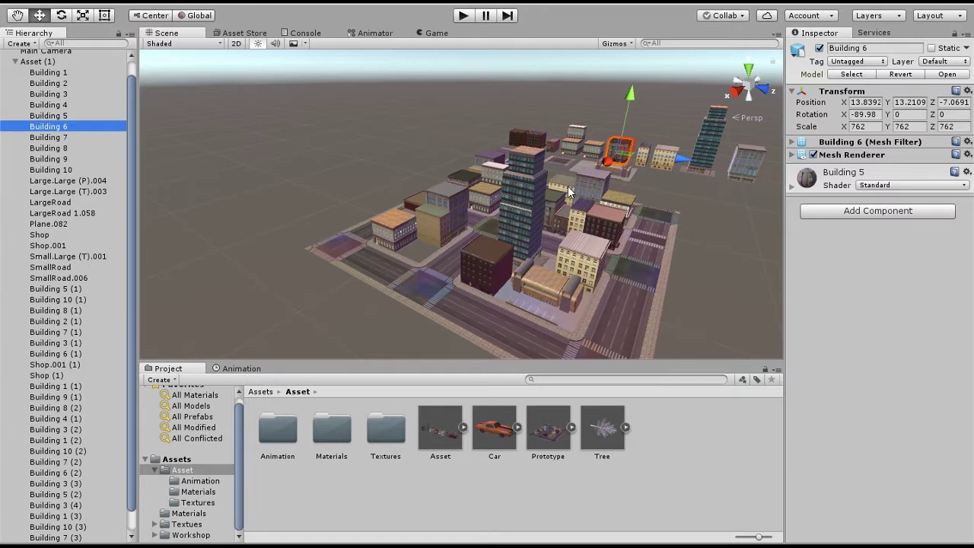
key(ctrl+d)
drag(607, 162, 481, 287)
drag(554, 275, 454, 257)
Step: Vertex-snap the Building 6 copy's base corner to the sidewalk edge at the block's last open corner
key(f)
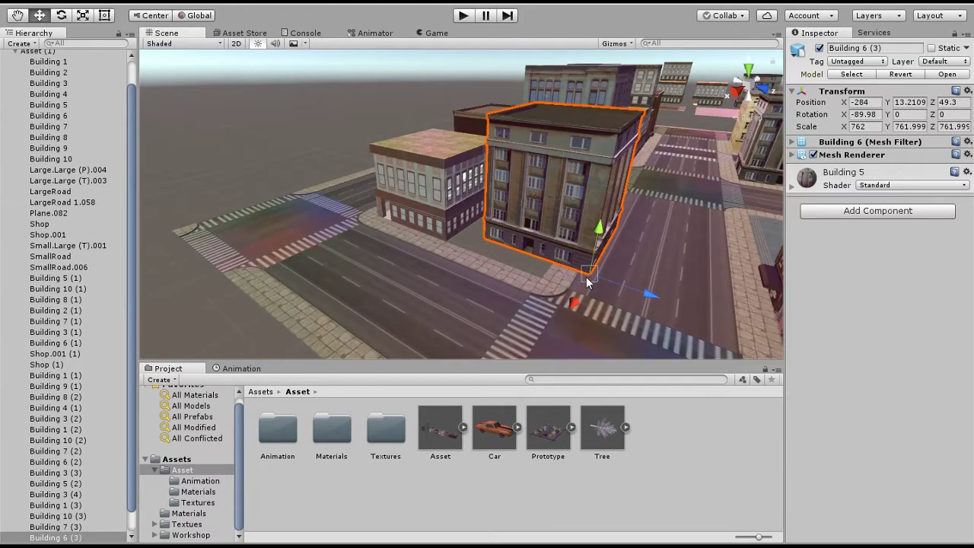
drag(587, 276, 543, 277)
scroll(542, 277, down, 3)
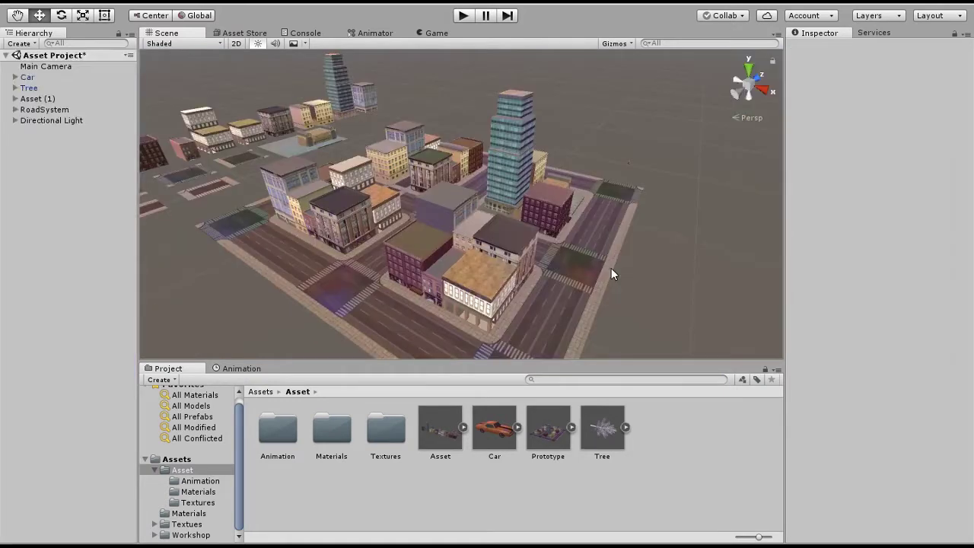
Step: Duplicate the RoadSystem group and move the copy along the X axis to beside the original city section
key(alt)
alt+drag(545, 228, 331, 246)
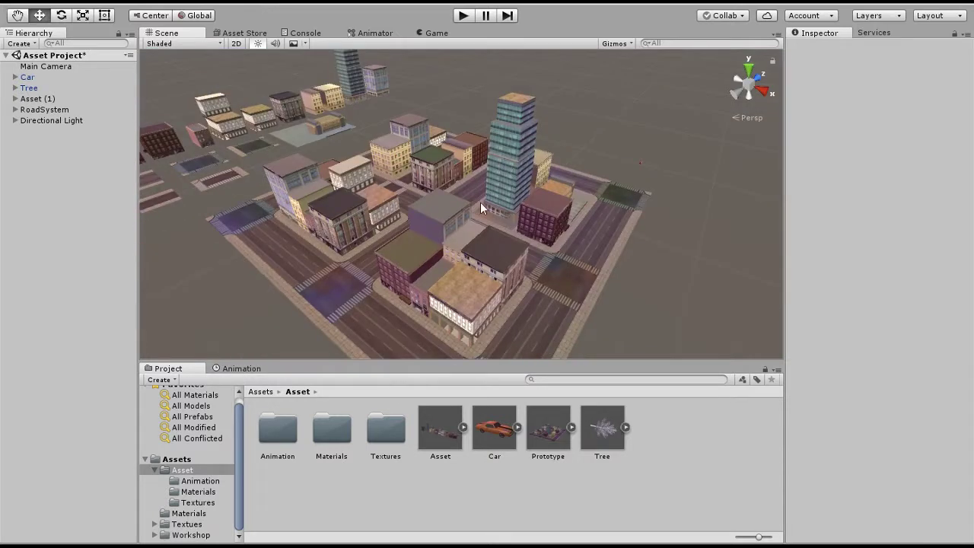
alt+drag(487, 196, 488, 241)
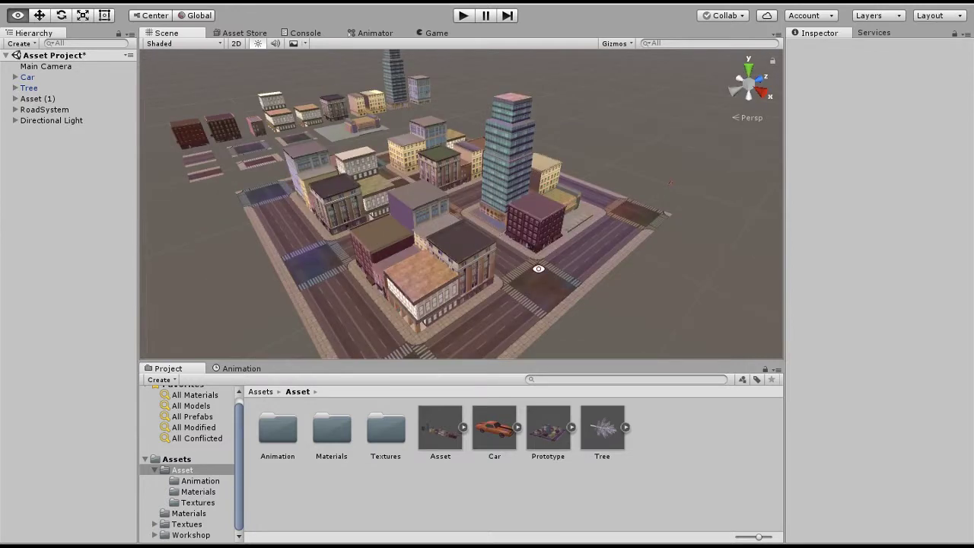
alt+drag(538, 268, 505, 276)
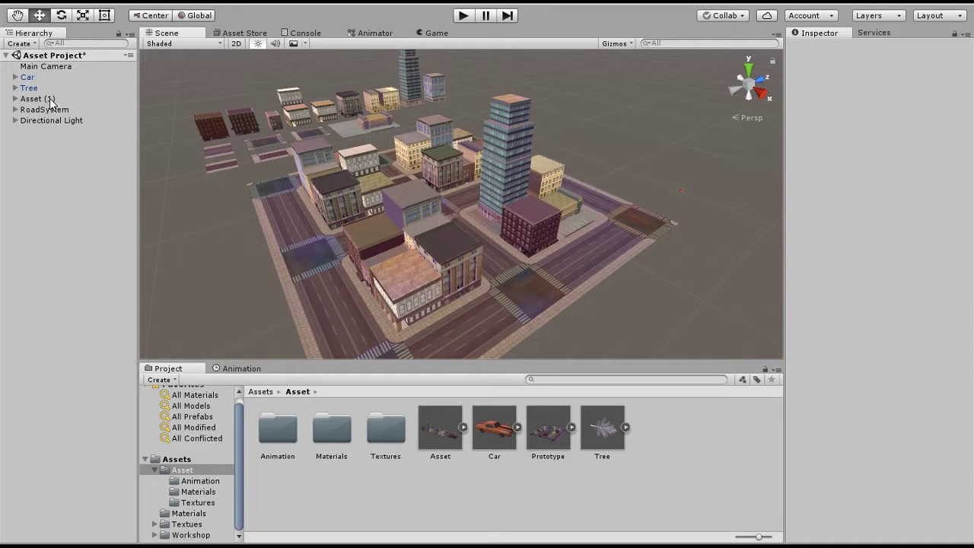
click(38, 99)
click(44, 109)
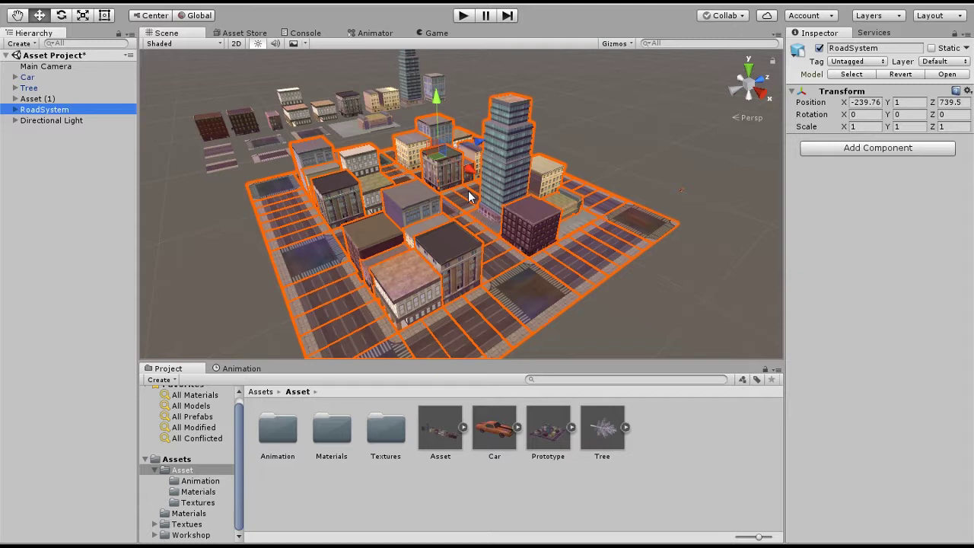
key(ctrl+d)
drag(472, 176, 671, 287)
Step: Vertex-snap the RoadSystem copy's outer sidewalk corner to the matching corner of the original road layout
scroll(723, 232, down, 6)
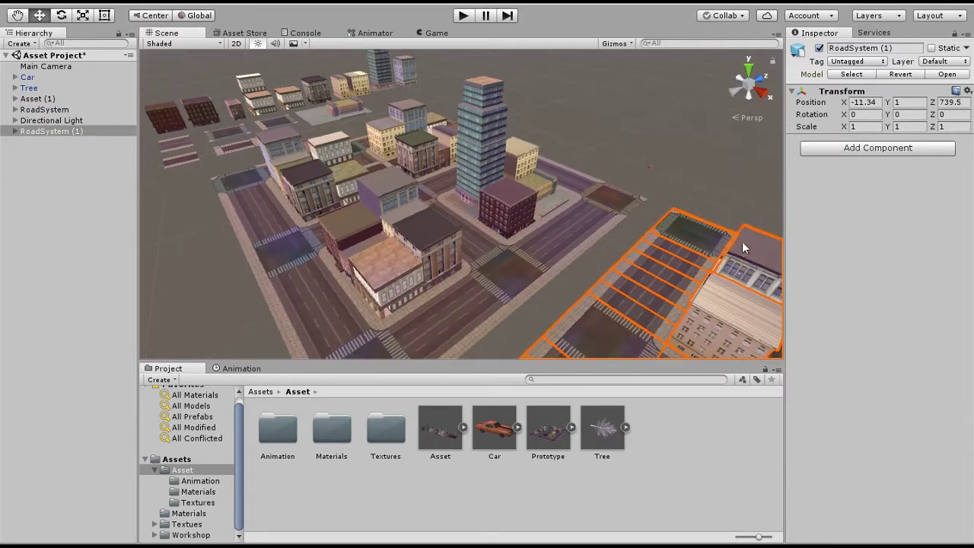
scroll(683, 162, down, 3)
middle_drag(650, 229, 471, 227)
scroll(471, 227, up, 5)
key(v)
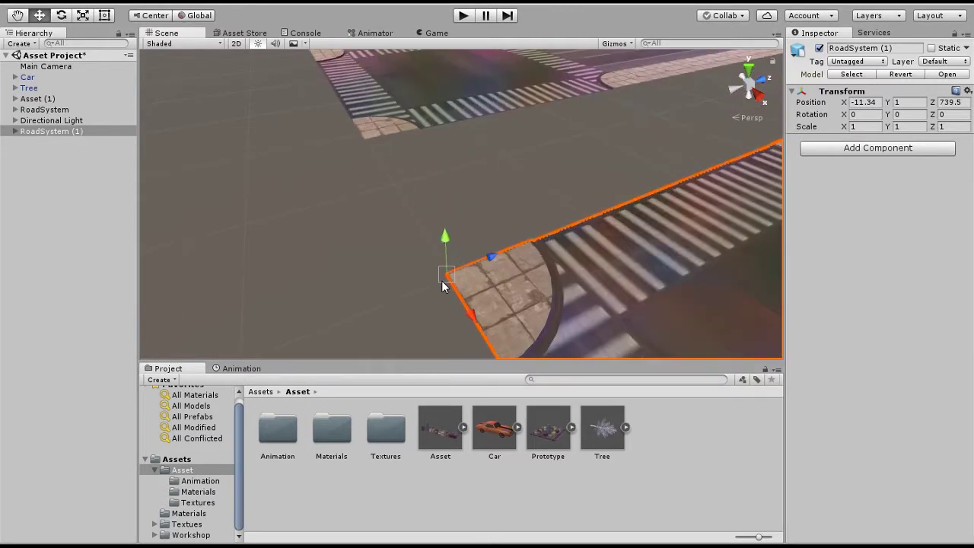
drag(446, 272, 362, 161)
scroll(363, 164, down, 6)
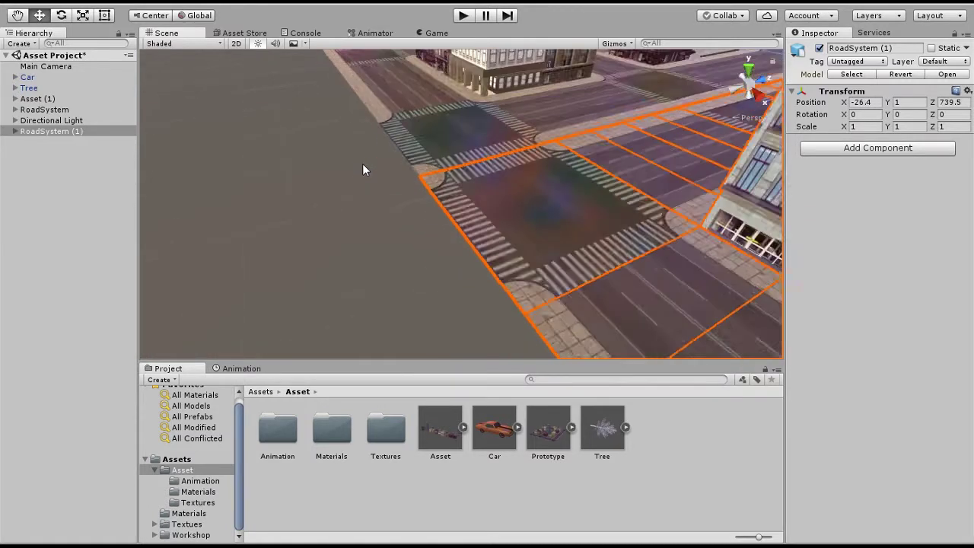
Step: Duplicate RoadSystem and RoadSystem (1) together and move the copies along the Z axis to about 953.4
ctrl+click(44, 100)
scroll(247, 139, down, 2)
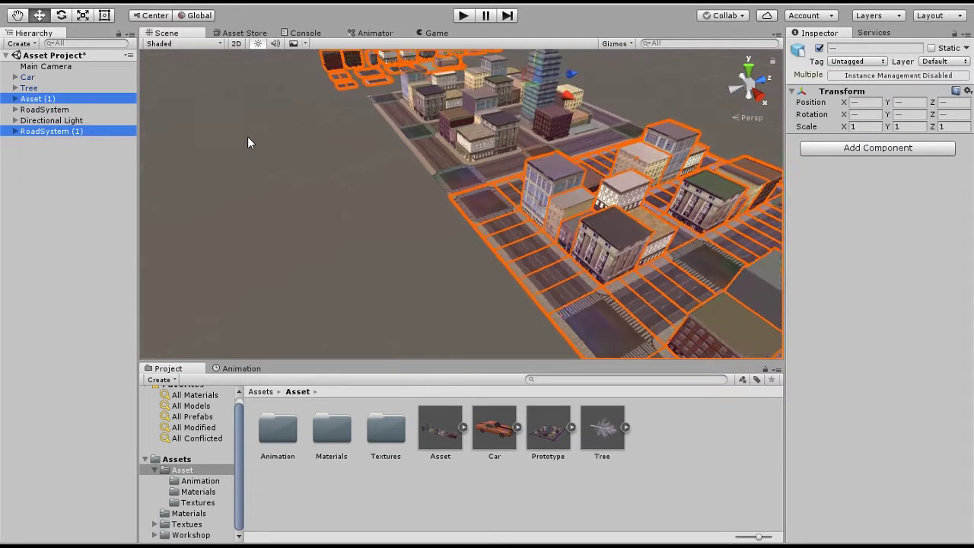
scroll(247, 137, down, 2)
mouse_move(44, 109)
mouse_down()
mouse_move(49, 134)
mouse_move(46, 127)
mouse_up()
ctrl+click(46, 131)
middle_drag(430, 151, 325, 184)
key(ctrl+d)
drag(475, 158, 557, 166)
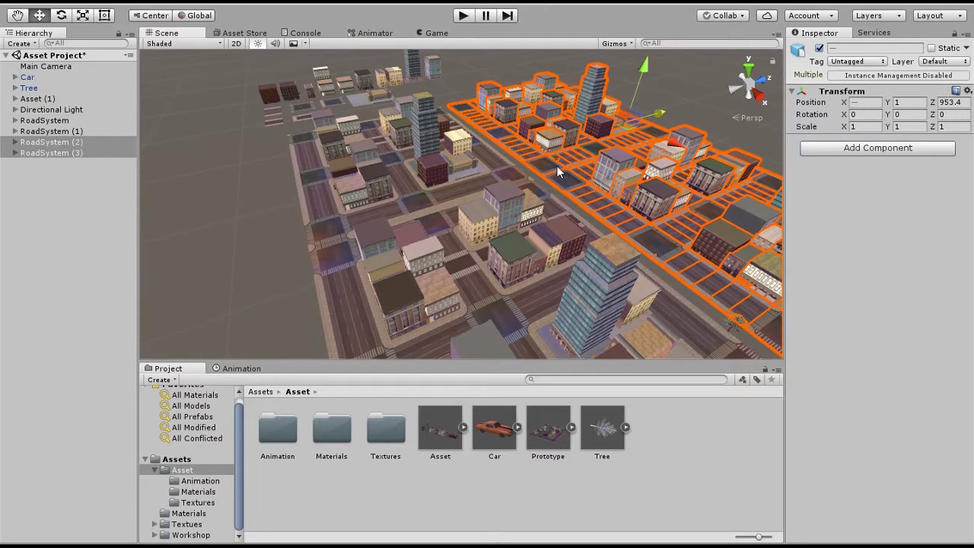
Step: Delete the Car and Tree objects from the scene
scroll(516, 162, up, 3)
click(30, 78)
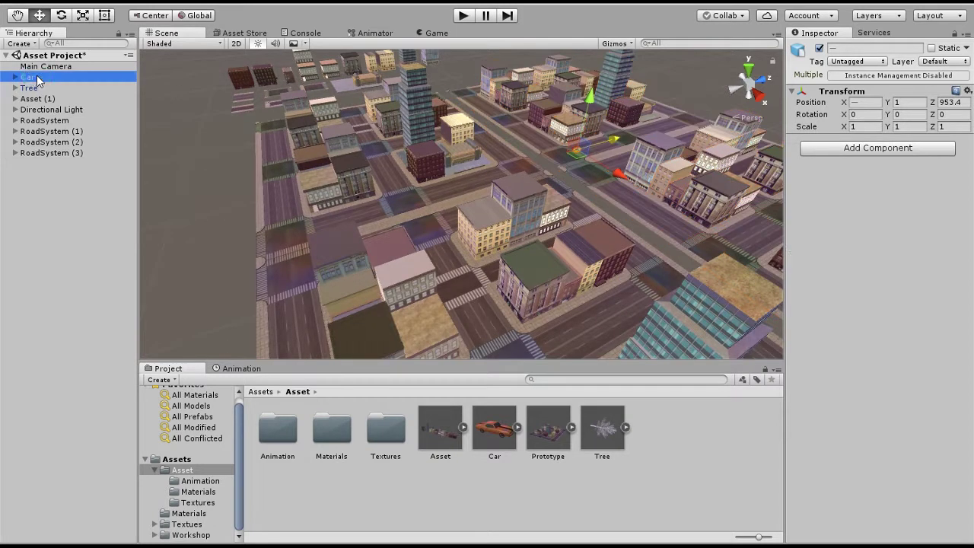
key(Delete)
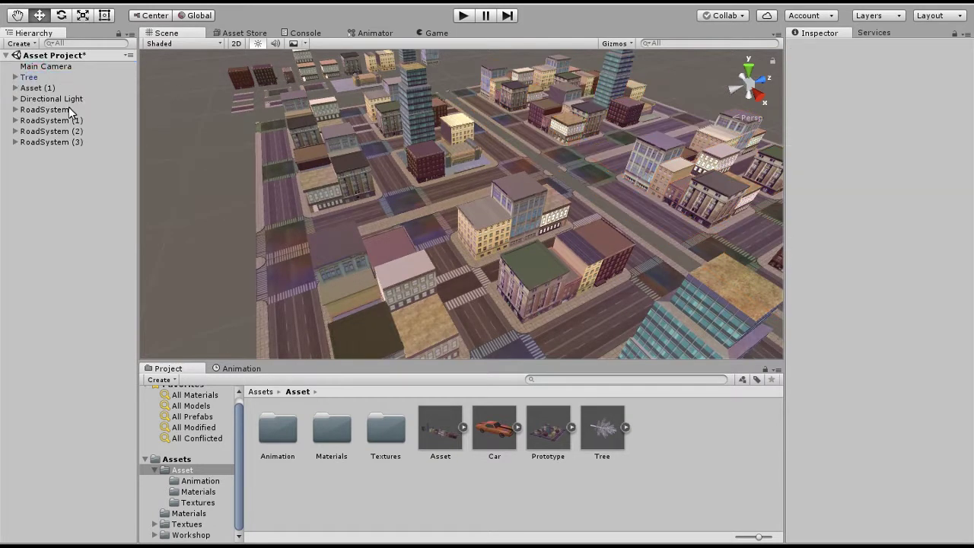
click(31, 78)
key(Delete)
Step: Close the gap by moving RoadSystem (2) and RoadSystem (3) against the first two sections, at Z 942.19
alt+drag(385, 155, 409, 156)
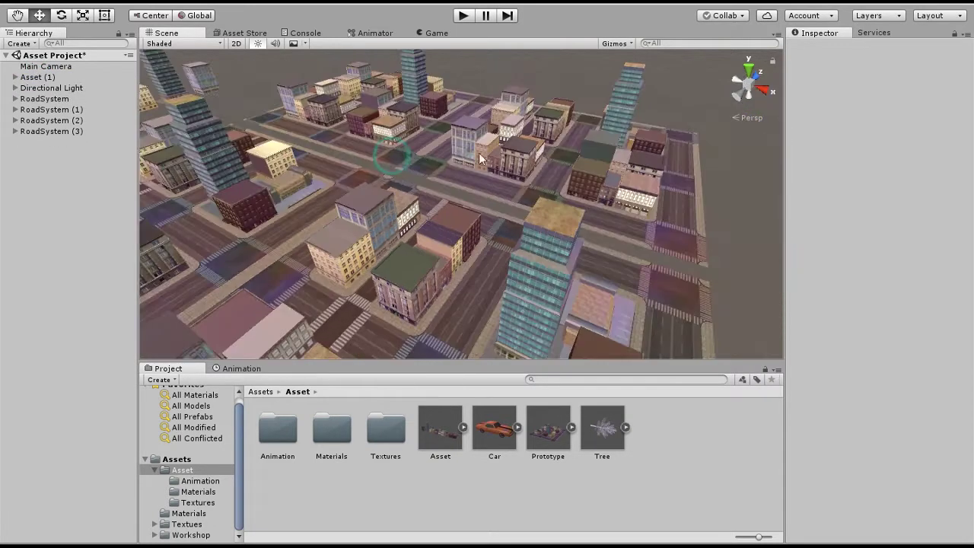
click(51, 121)
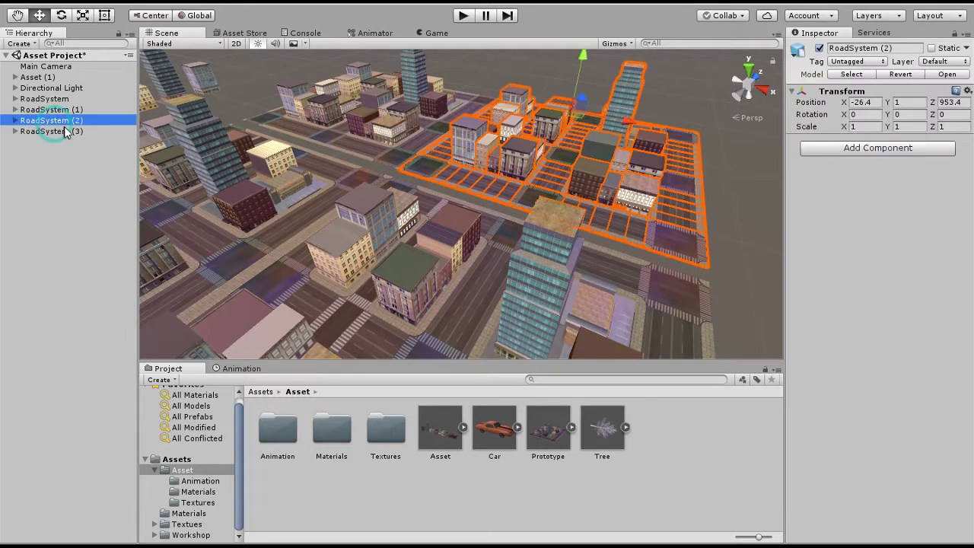
shift+click(67, 129)
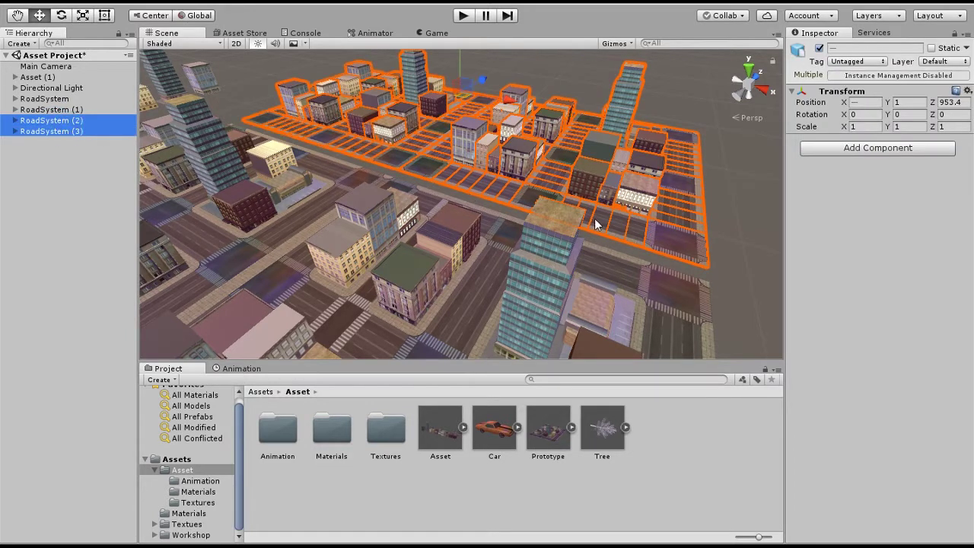
scroll(647, 245, up, 10)
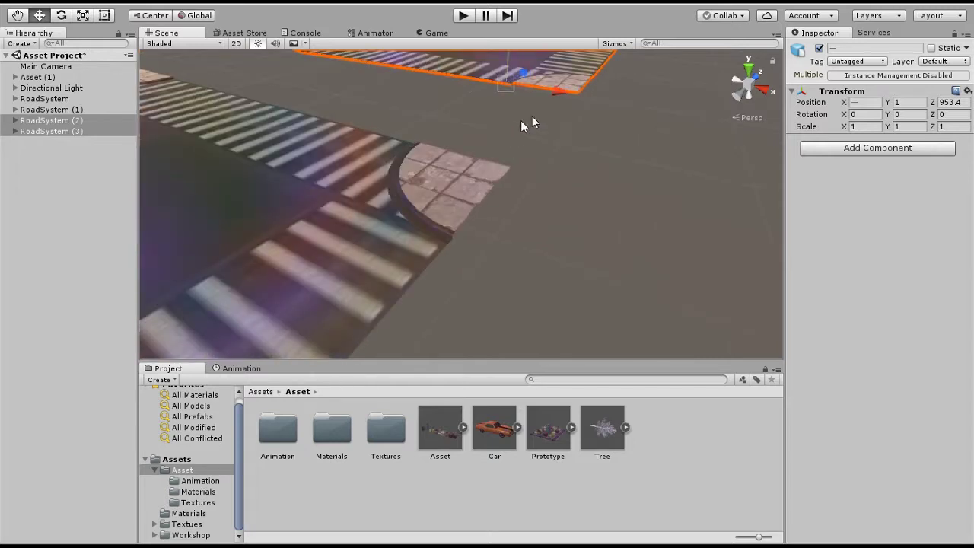
drag(520, 122, 518, 173)
Step: Place the Tree asset on the sidewalk median between the two joined city sections
scroll(515, 182, down, 10)
right_drag(557, 233, 193, 166)
scroll(565, 103, up, 5)
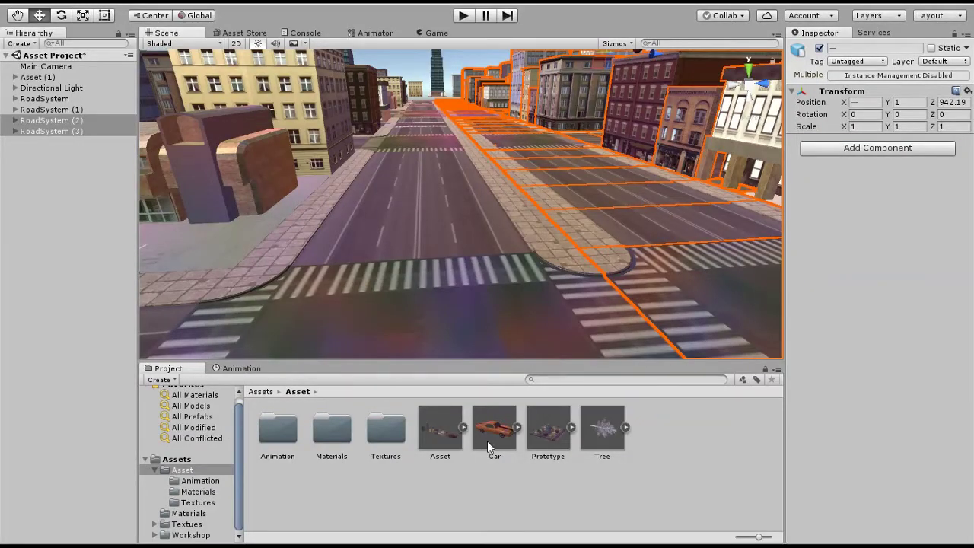
drag(602, 427, 569, 243)
key(q)
alt+drag(520, 191, 540, 298)
key(w)
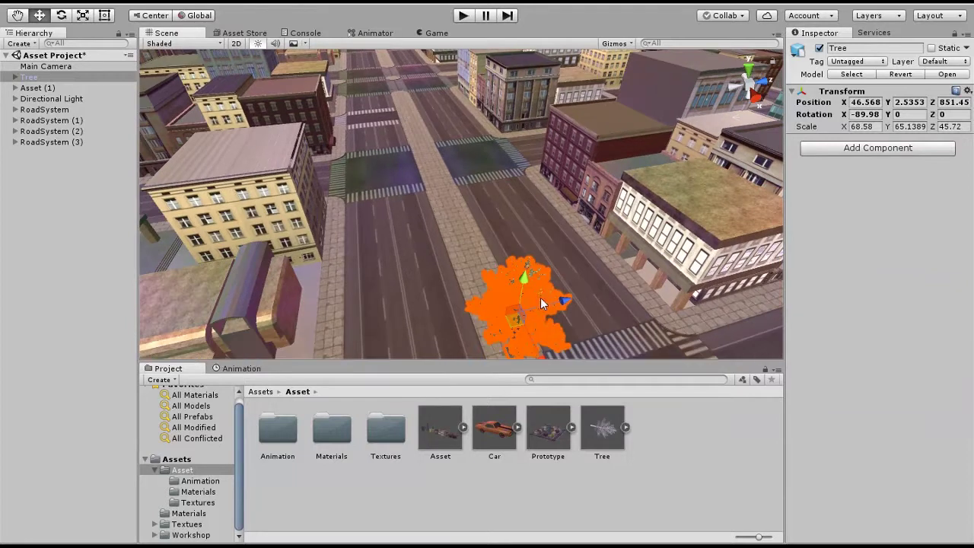
Step: Duplicate the tree, move the copy along the median to X 11.1 and scale it down uniformly to about 46.86, 44.51, 31.24
key(ctrl+d)
drag(520, 350, 416, 156)
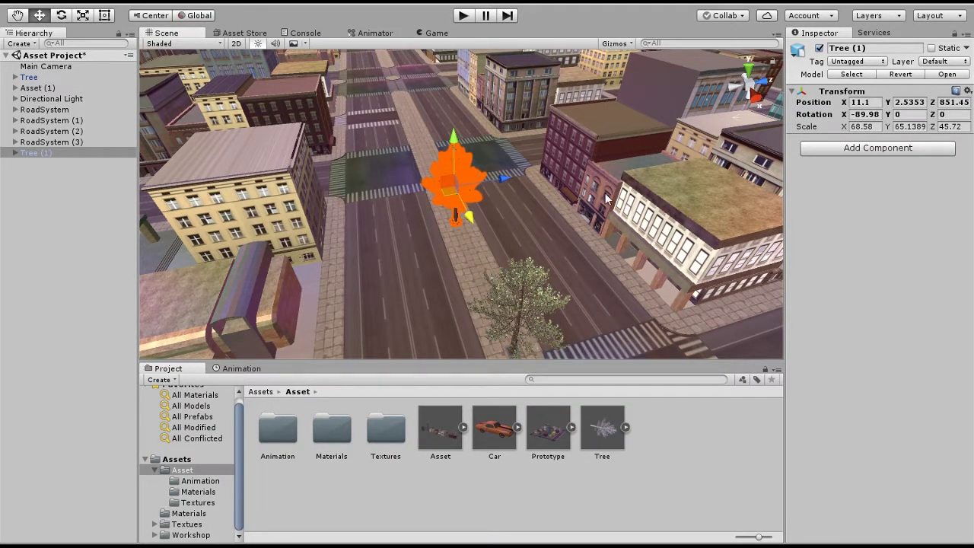
click(86, 15)
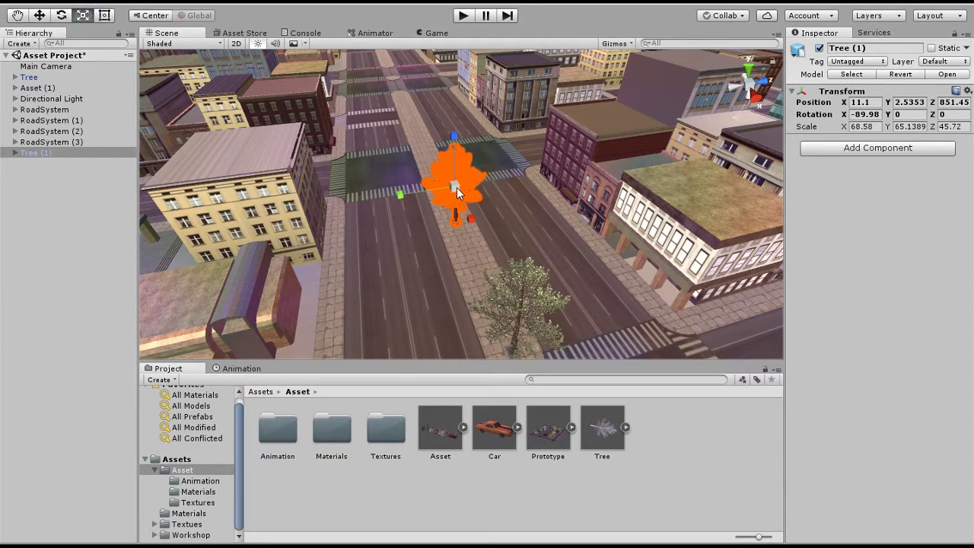
drag(455, 188, 453, 211)
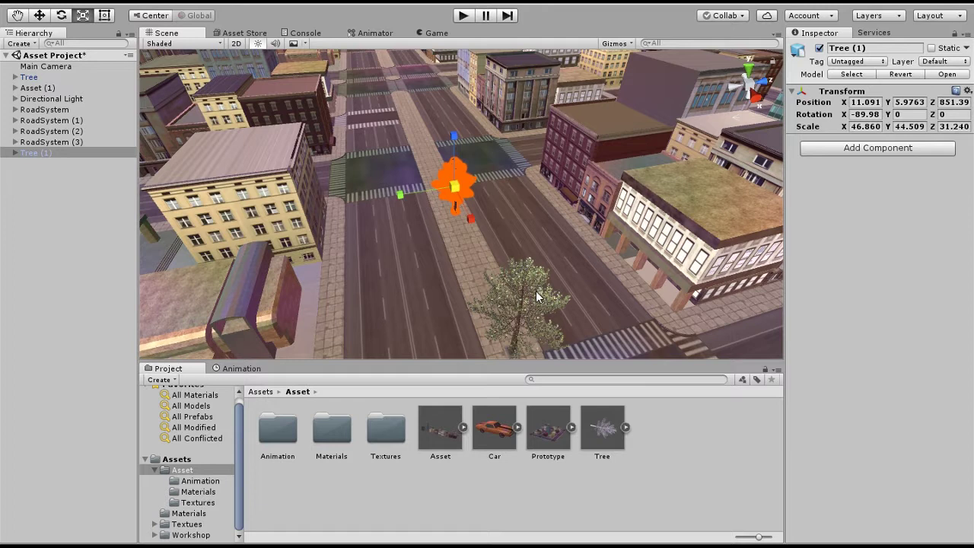
Step: Delete the full-size tree and lower the scaled-down one onto the median at Y 2.38
click(535, 290)
key(Delete)
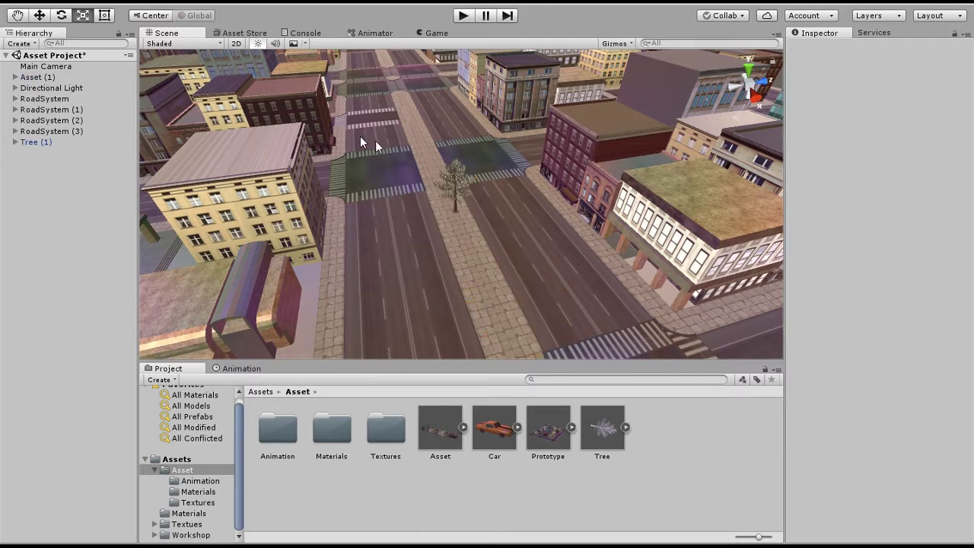
click(453, 185)
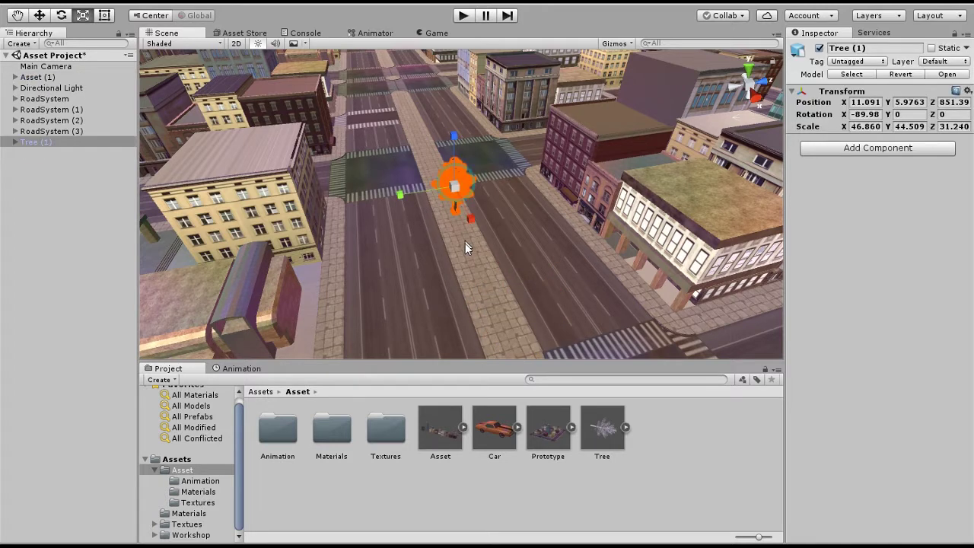
key(f)
scroll(465, 245, up, 10)
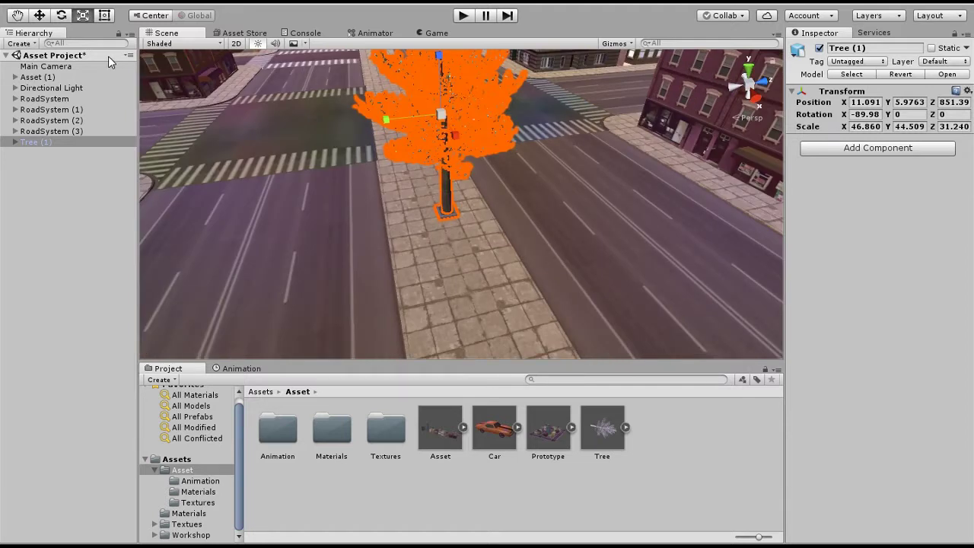
click(40, 16)
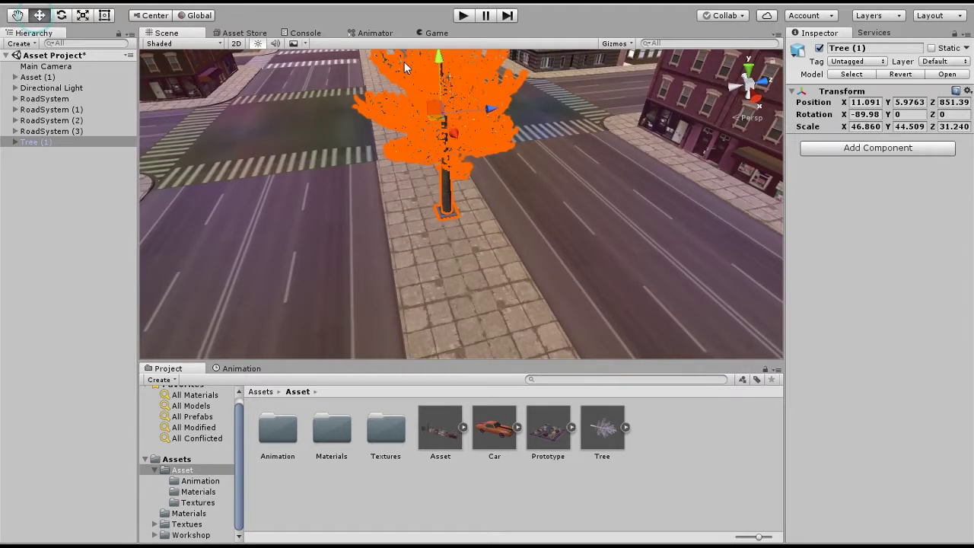
drag(438, 61, 598, 205)
Step: Duplicate the small tree and move the copy along the median to X 43.4, near the crosswalk end
scroll(599, 205, down, 8)
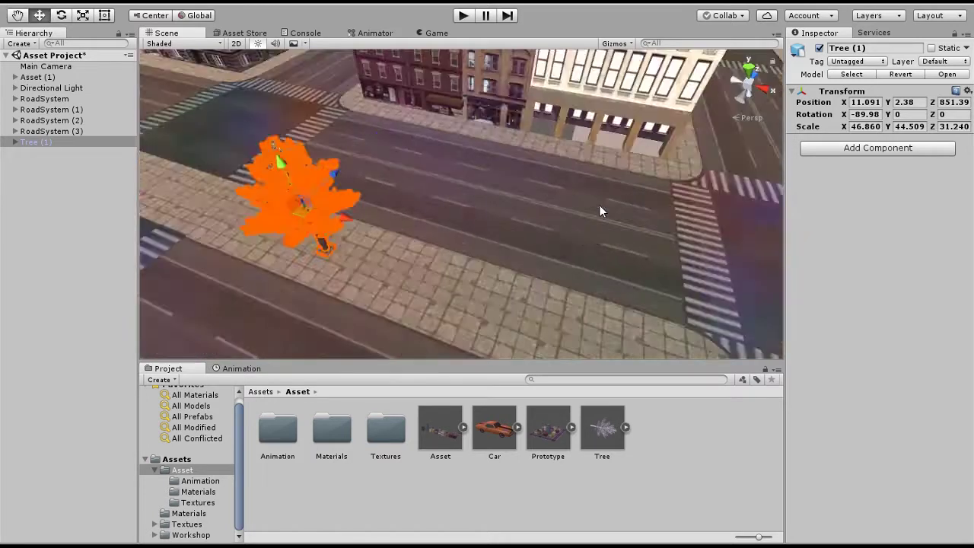
key(ctrl+d)
drag(446, 217, 555, 272)
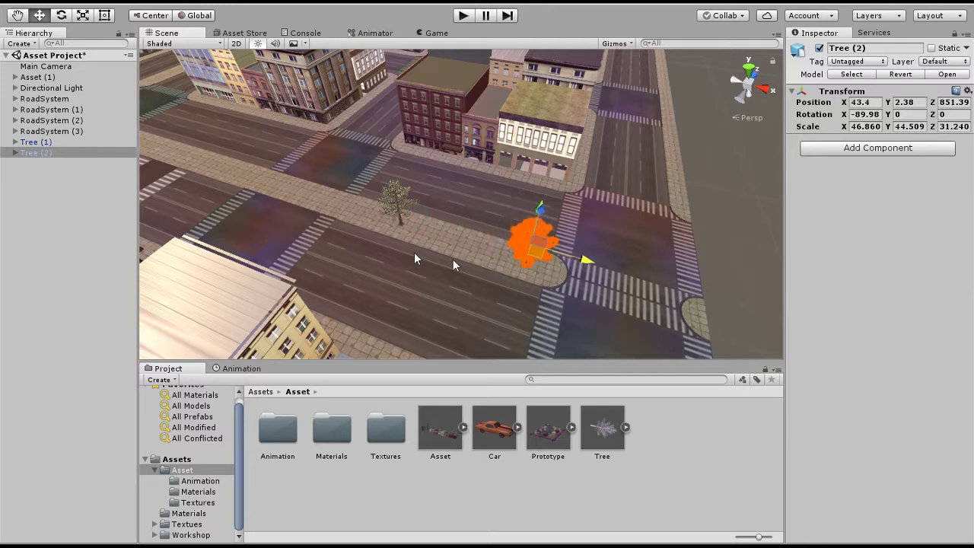
Step: Duplicate both median trees and move the copies along the X axis onto the next block's stretch of median
shift+click(394, 202)
key(ctrl+d)
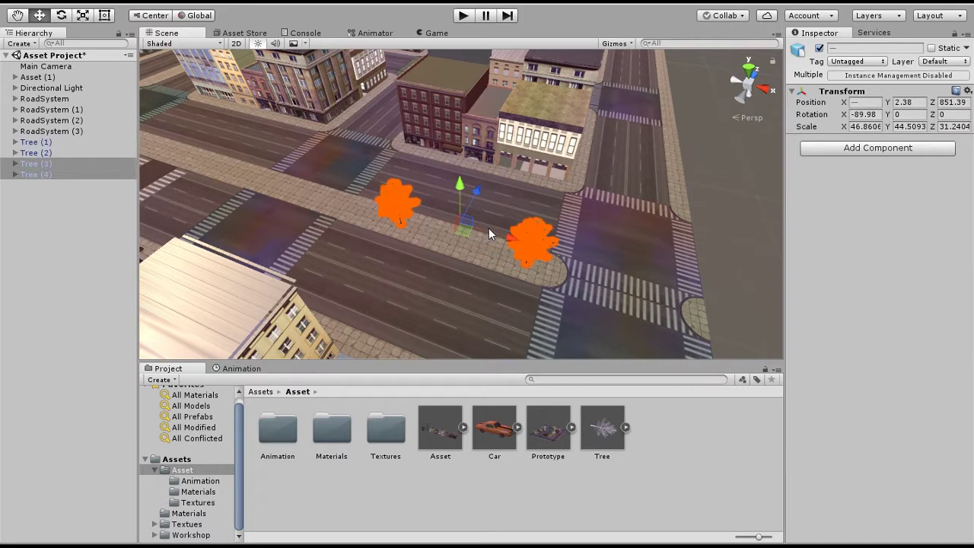
drag(398, 217, 194, 156)
middle_drag(343, 196, 669, 305)
middle_drag(738, 334, 616, 266)
drag(616, 262, 537, 263)
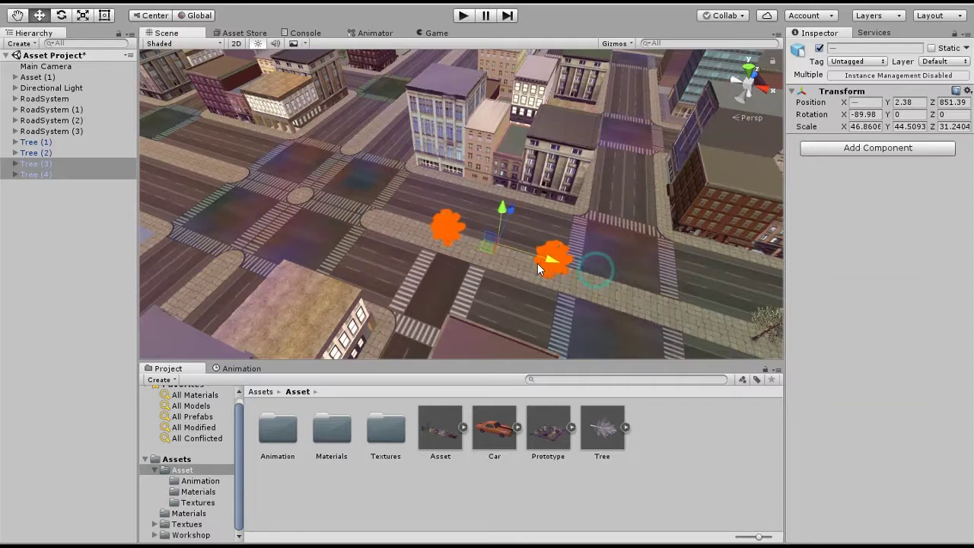
Step: Duplicate all four median trees and move the copies along the X axis onto the median beyond the large central intersection
shift+click(40, 154)
shift+click(37, 142)
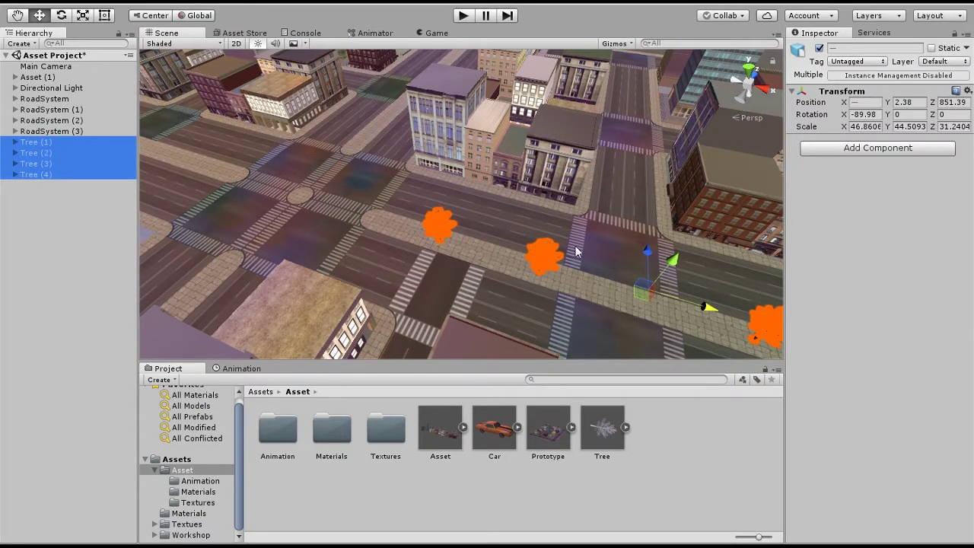
key(ctrl+d)
drag(400, 229, 191, 166)
middle_drag(300, 200, 525, 272)
drag(551, 283, 253, 203)
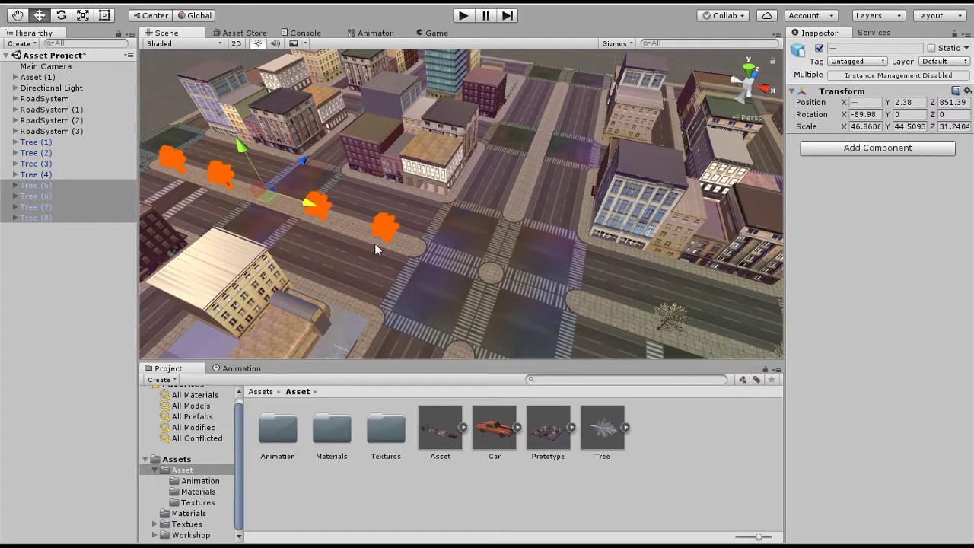
Step: Place the Car asset on the road at the crosswalk beside the tree-lined median and frame it in the view
alt+drag(398, 238, 417, 206)
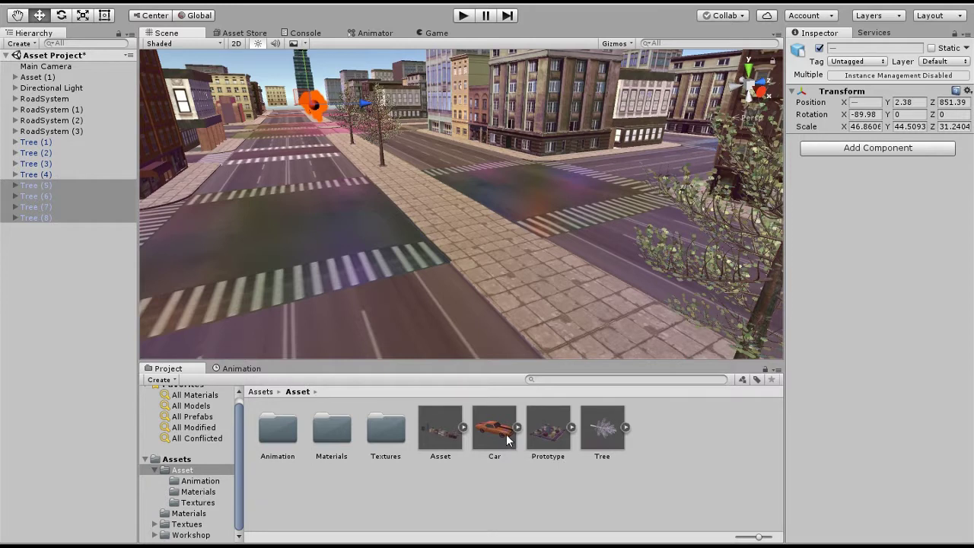
drag(503, 434, 379, 268)
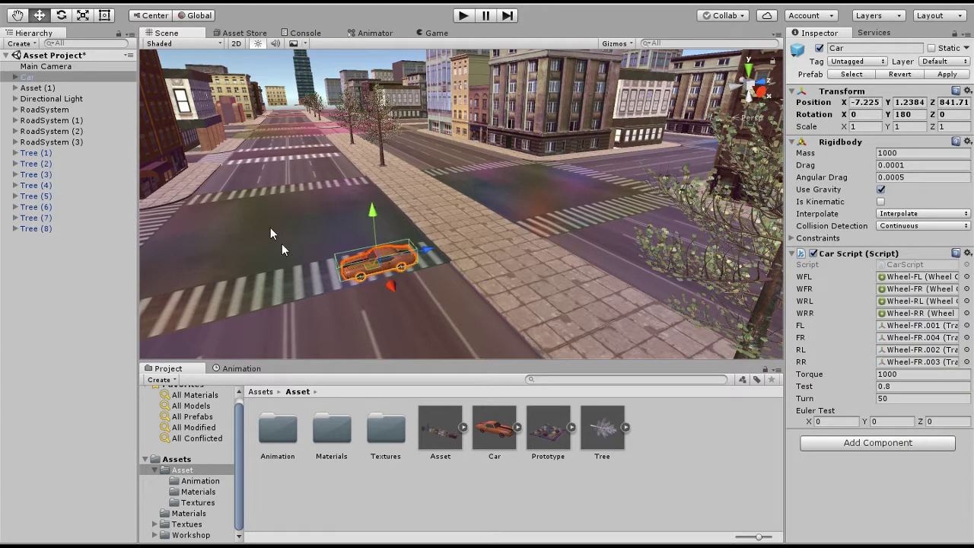
double_click(27, 77)
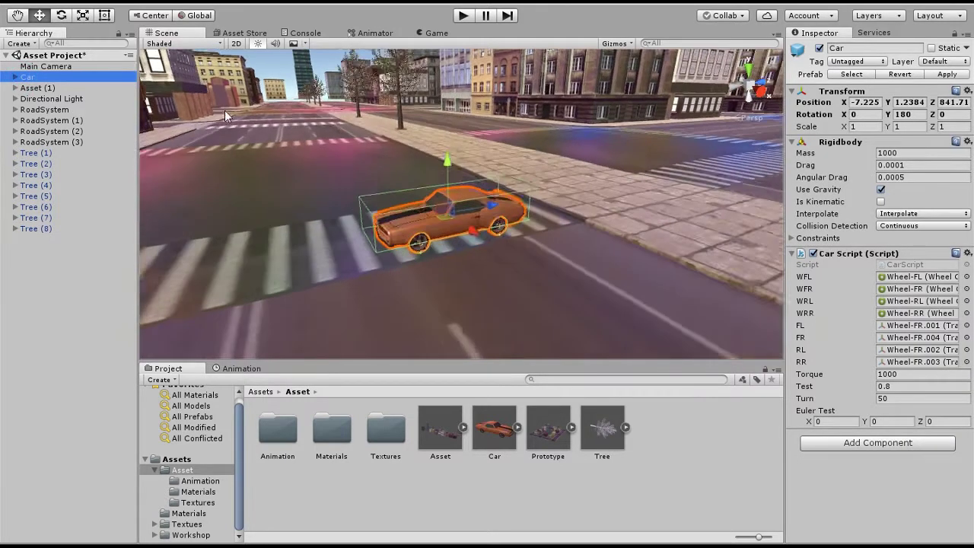
alt+drag(417, 220, 541, 230)
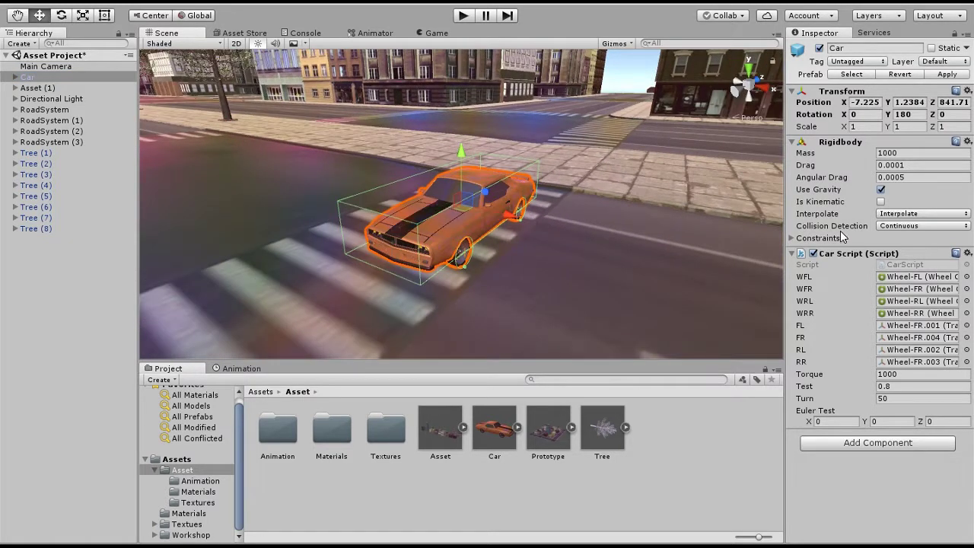
alt+drag(366, 206, 175, 118)
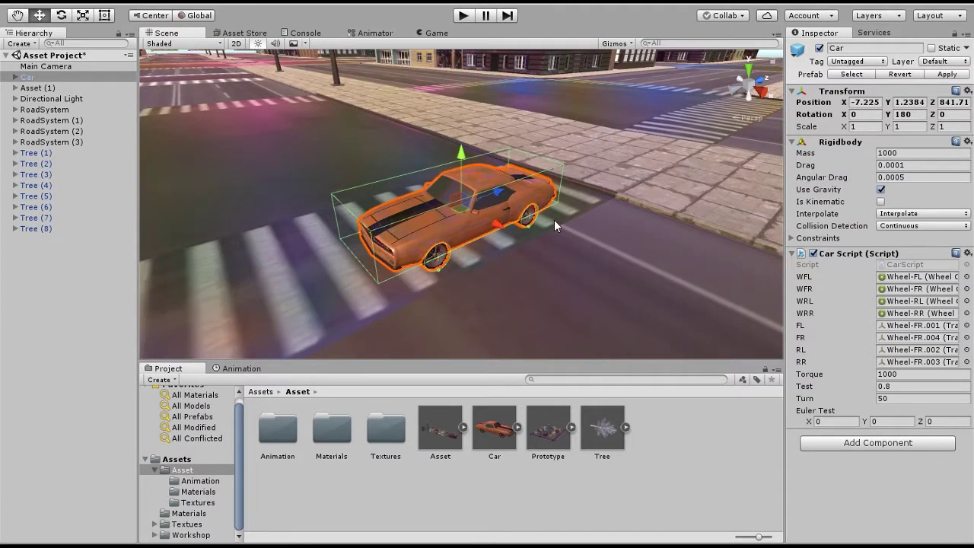
Step: Assign the car's Plane.004 body as the Car target of the Main Camera's Orbit Camera script
click(15, 78)
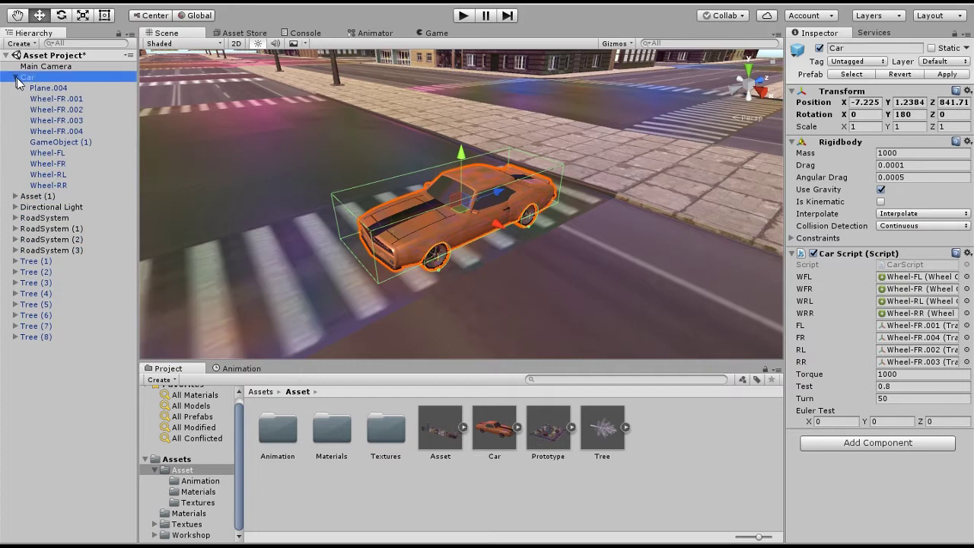
click(41, 89)
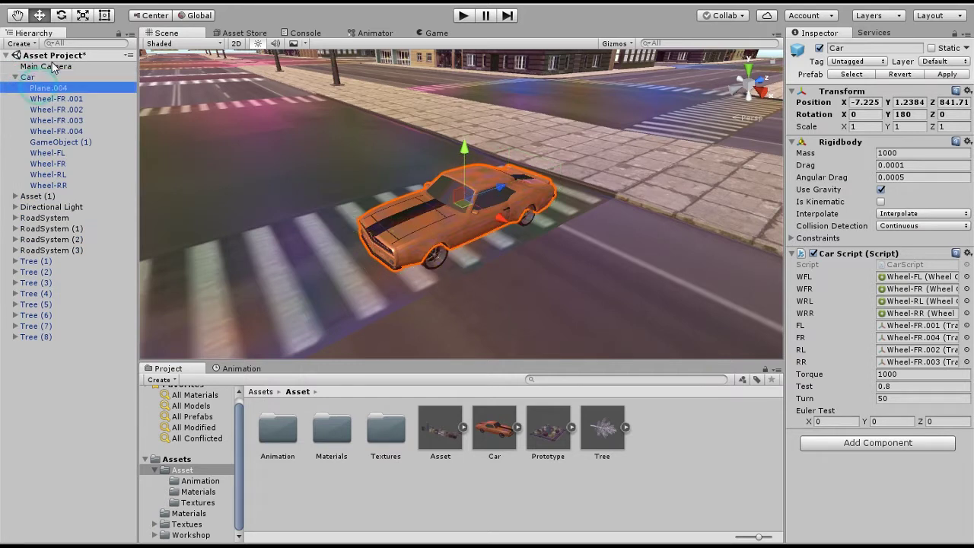
click(51, 67)
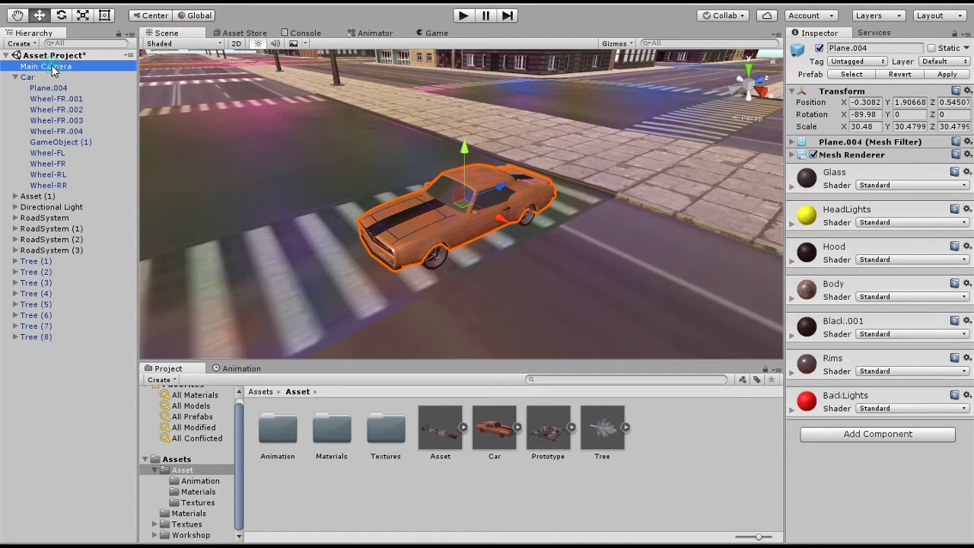
drag(44, 89, 913, 423)
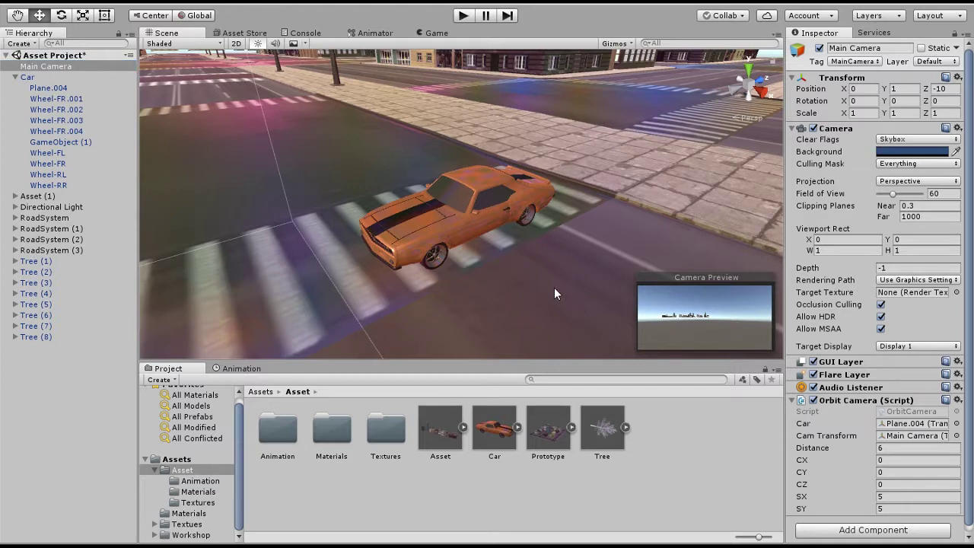
alt+drag(605, 227, 637, 218)
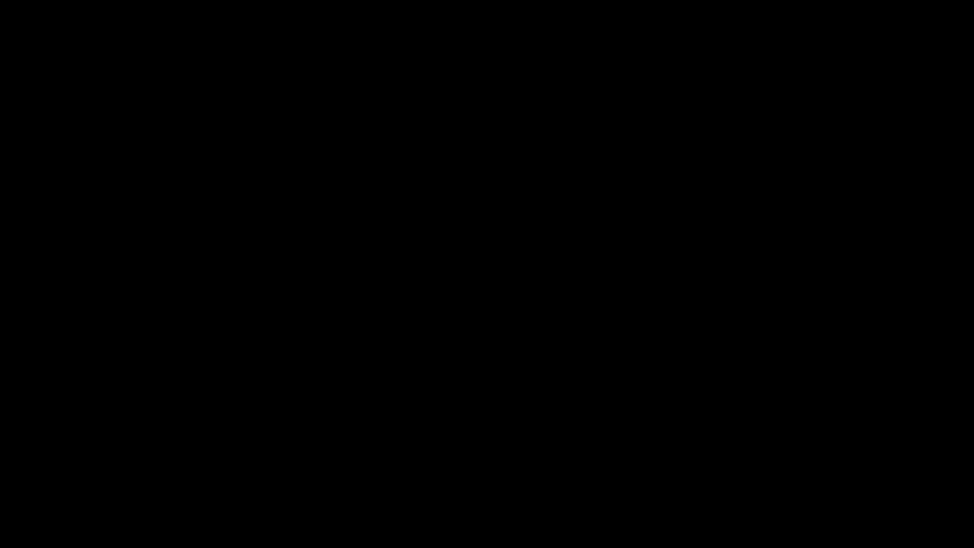